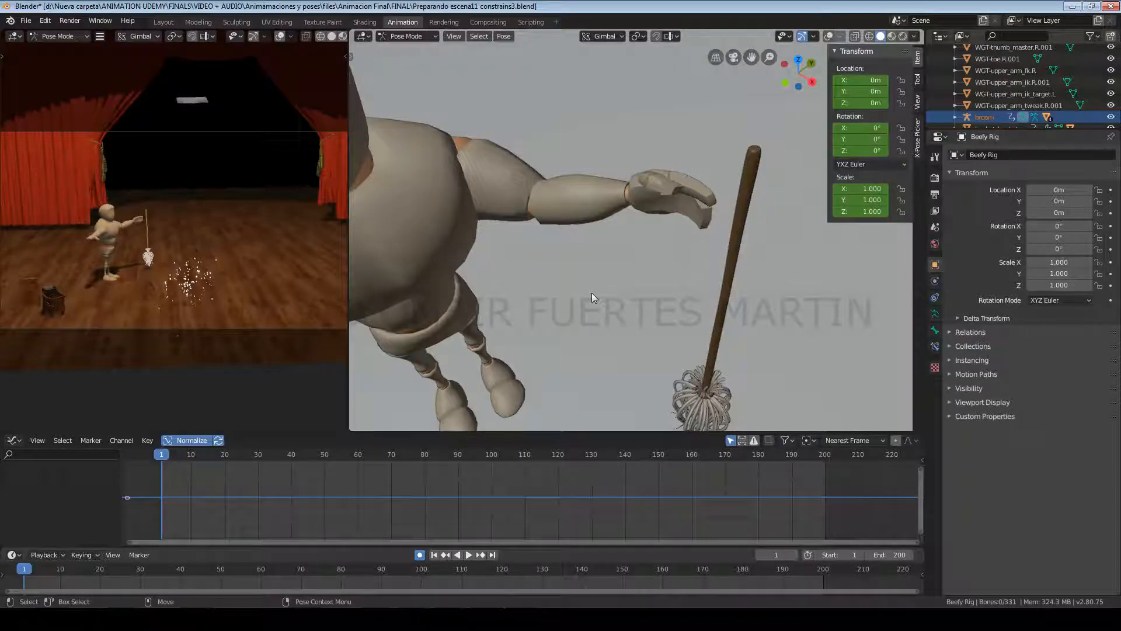
# Show the viewport overlays, try rotating the left upper arm's FK control, and undo that rotation
pyautogui.click(829, 36)
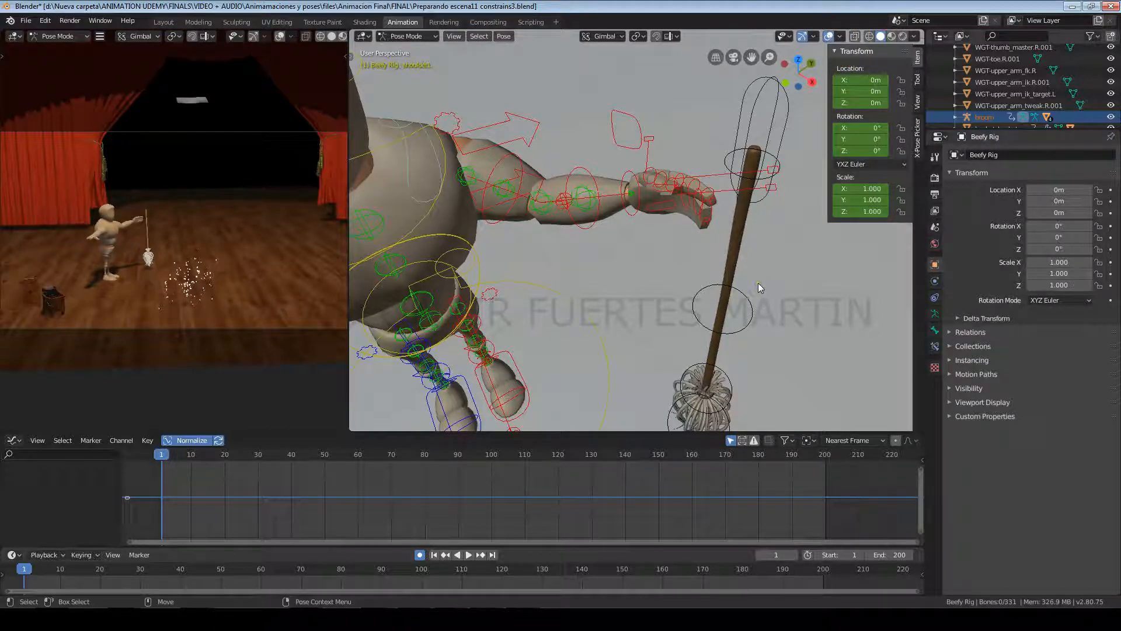
pyautogui.click(497, 165)
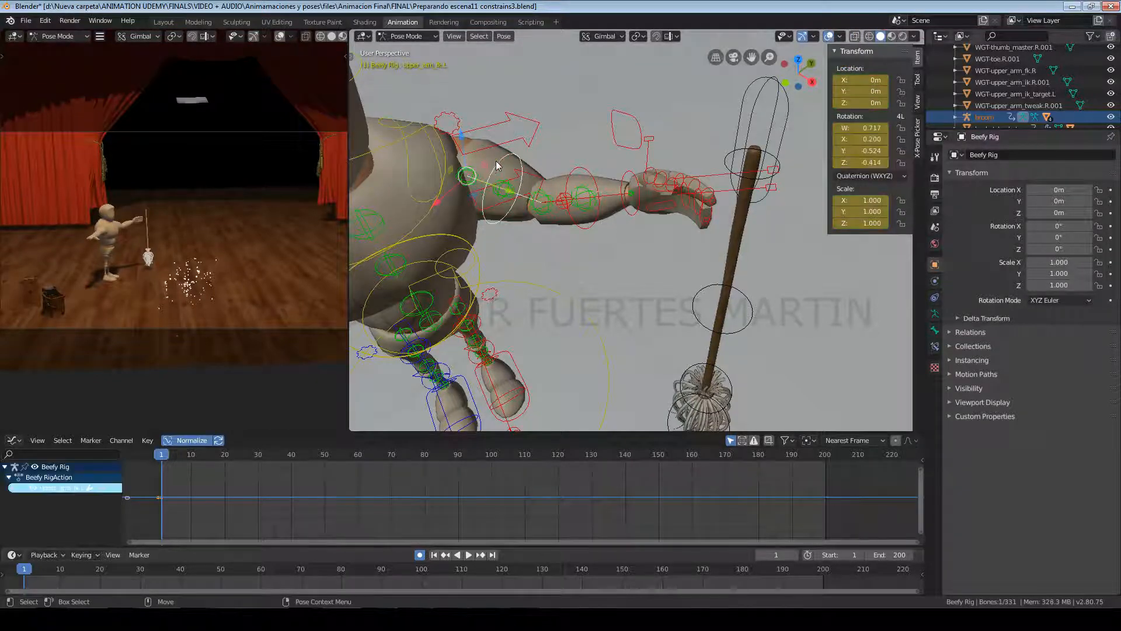
pyautogui.hotkey('shift', 'space')
pyautogui.press('r')
pyautogui.moveTo(500, 175); pyautogui.dragTo(569, 204)
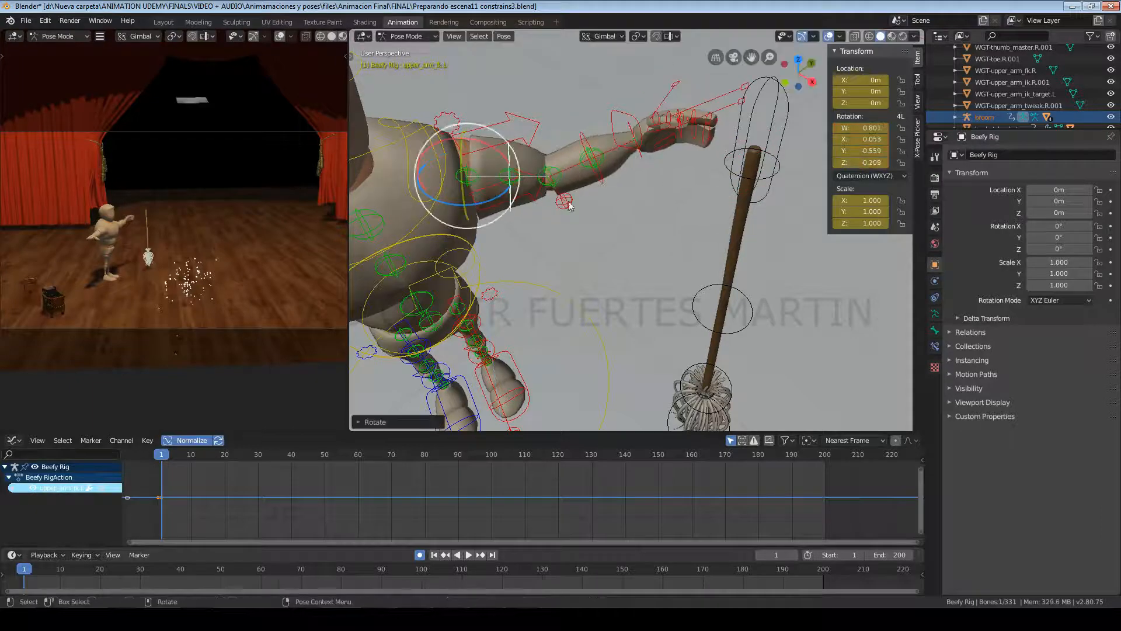
pyautogui.hotkey('ctrl', 'z')
# Move the broom's master control so the handle sits in the character's left hand, then try another placement and undo it
pyautogui.click(771, 127)
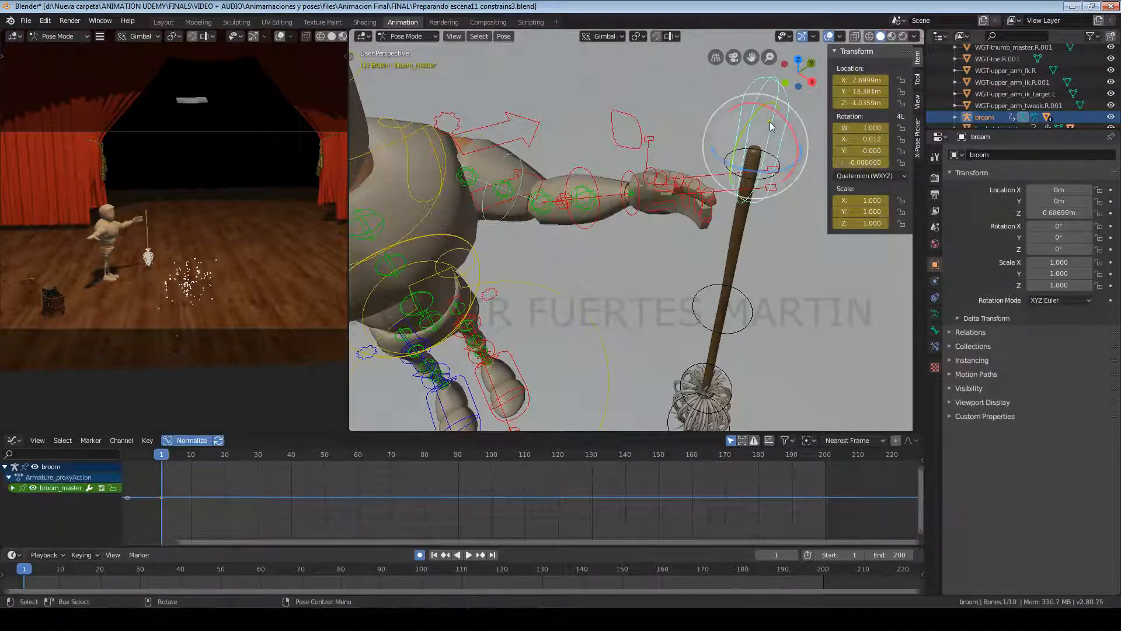
pyautogui.hotkey('shift', 'space')
pyautogui.press('g')
pyautogui.moveTo(800, 165); pyautogui.dragTo(723, 234)
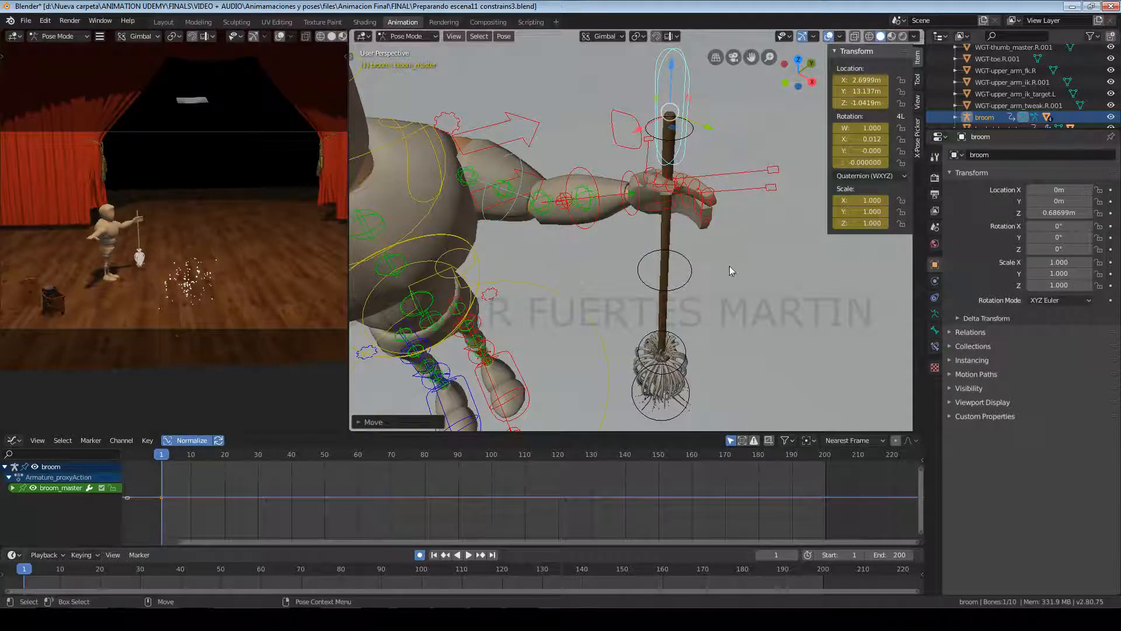
pyautogui.press('g')
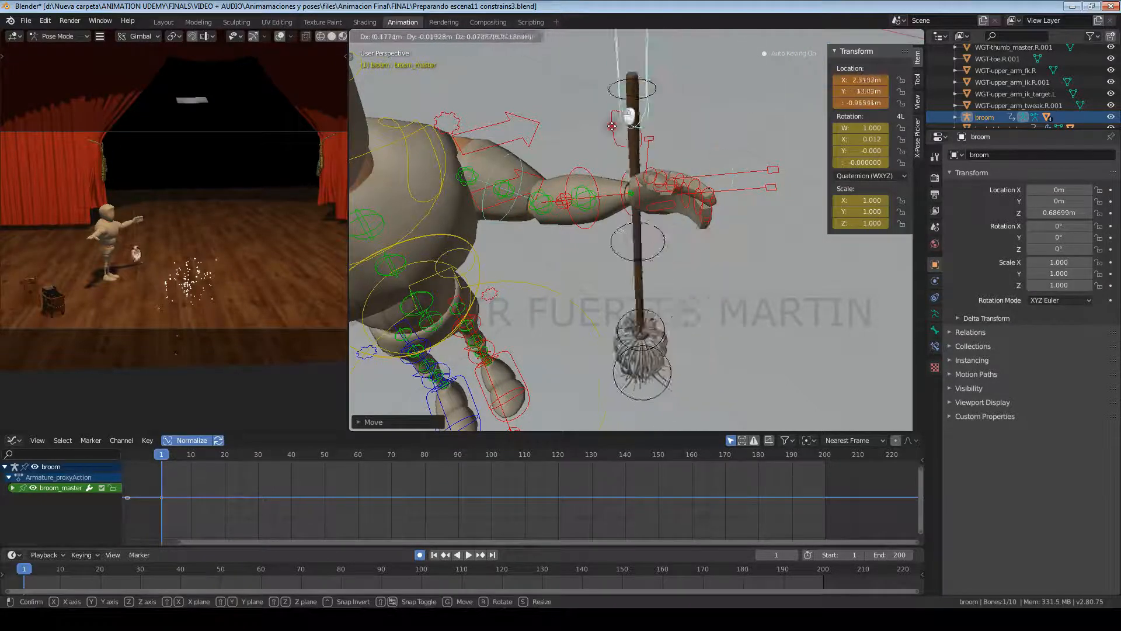
pyautogui.click(651, 93)
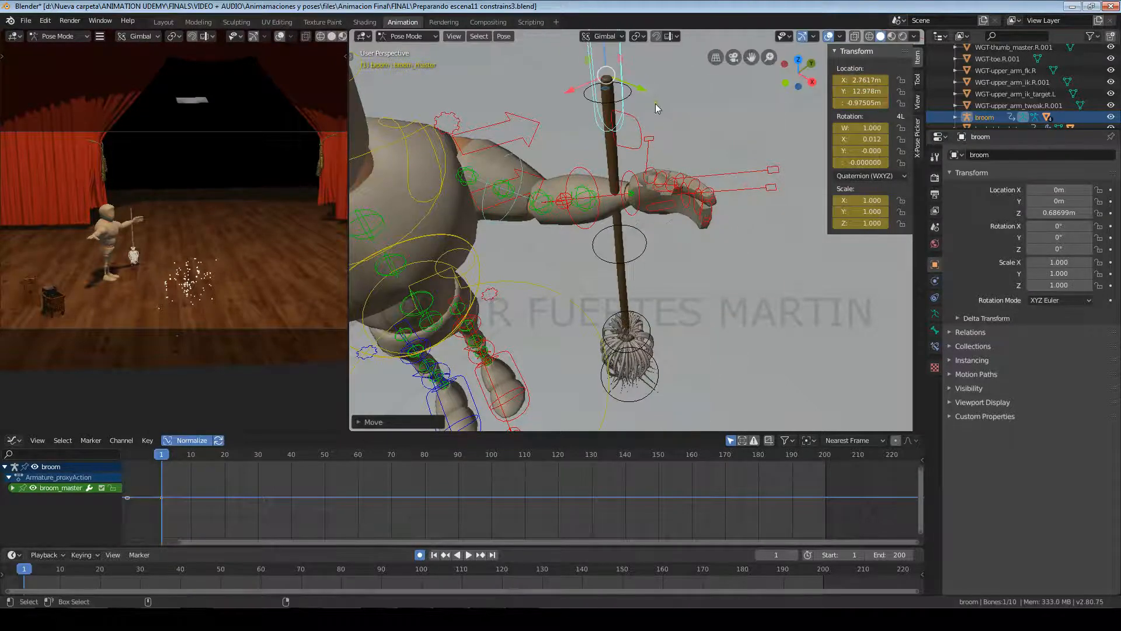
pyautogui.hotkey('ctrl', 'z')
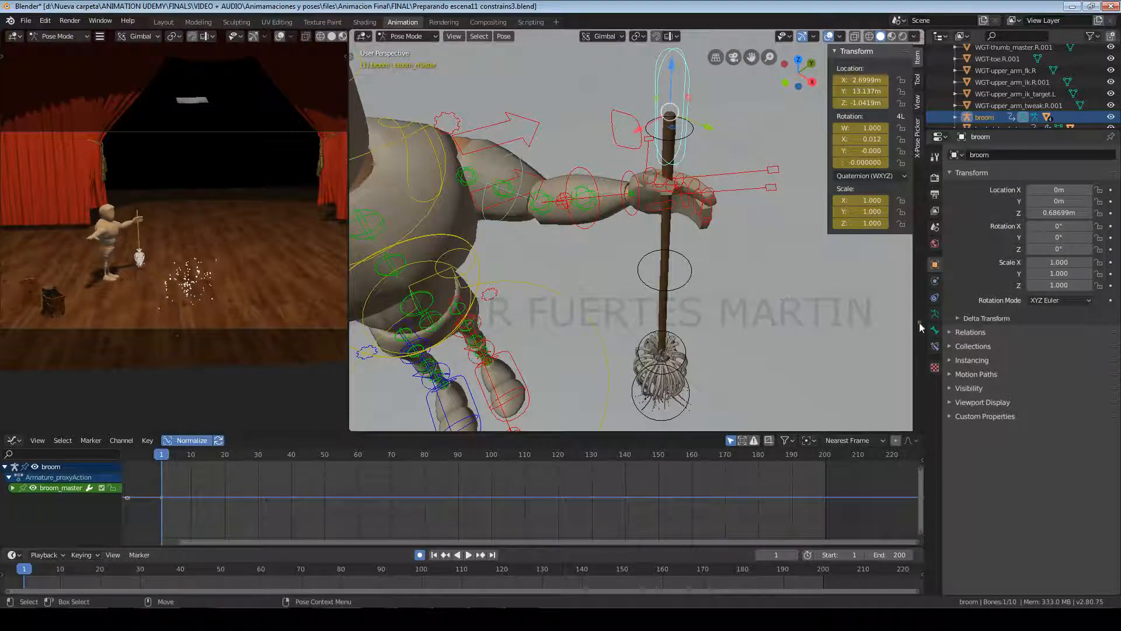
# Add a Child Of bone constraint to broom_master with Beefy Rig as the target
pyautogui.click(935, 347)
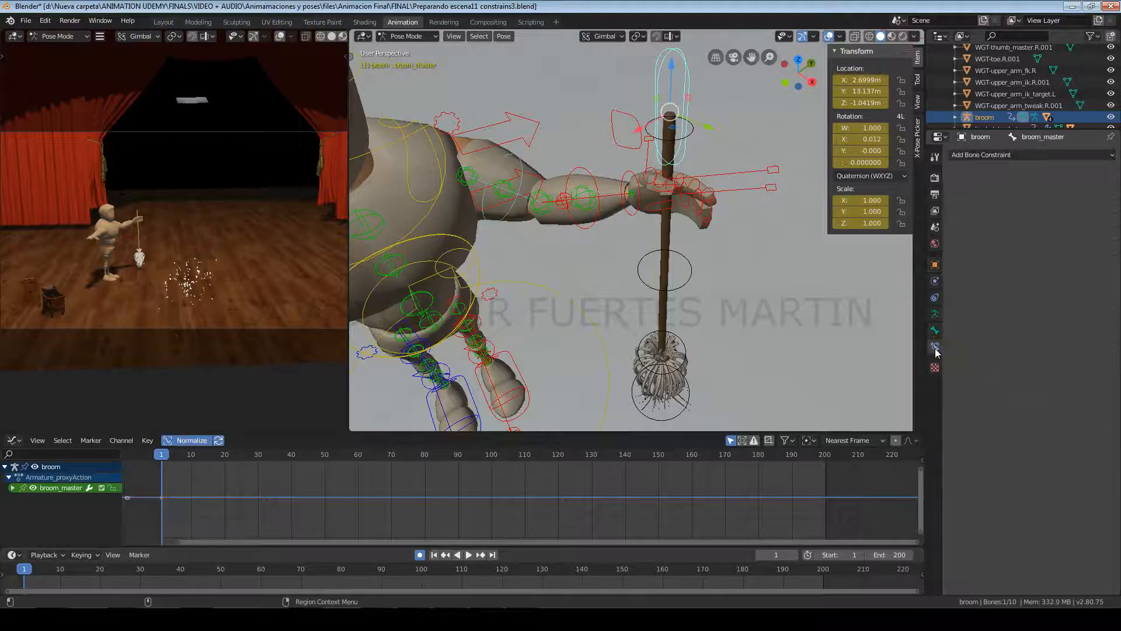
pyautogui.click(1092, 154)
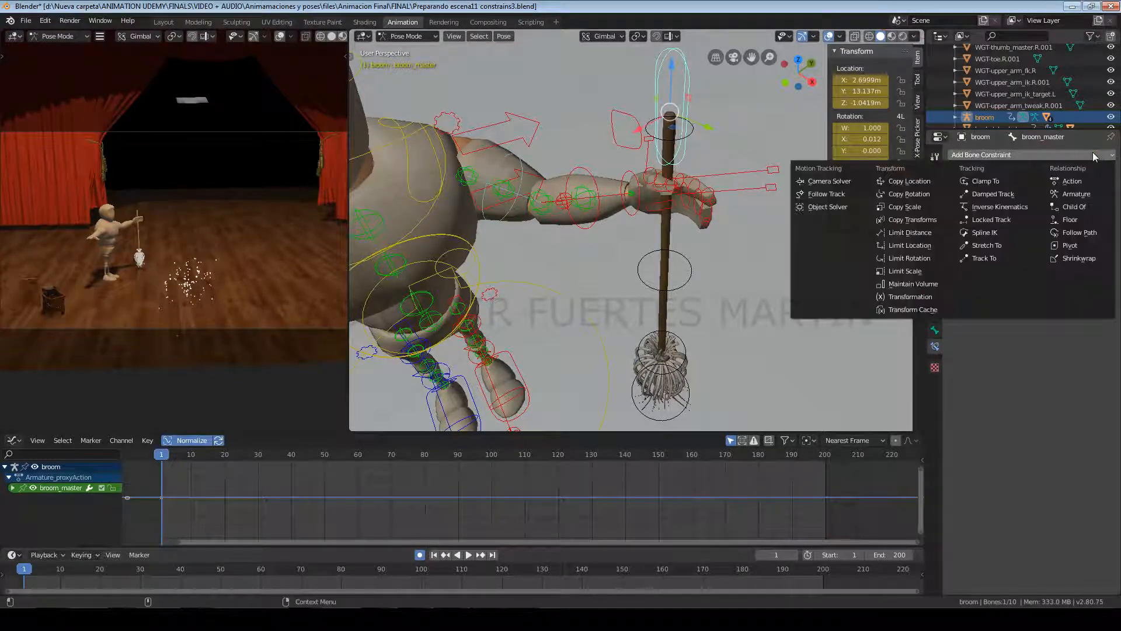
pyautogui.click(1096, 209)
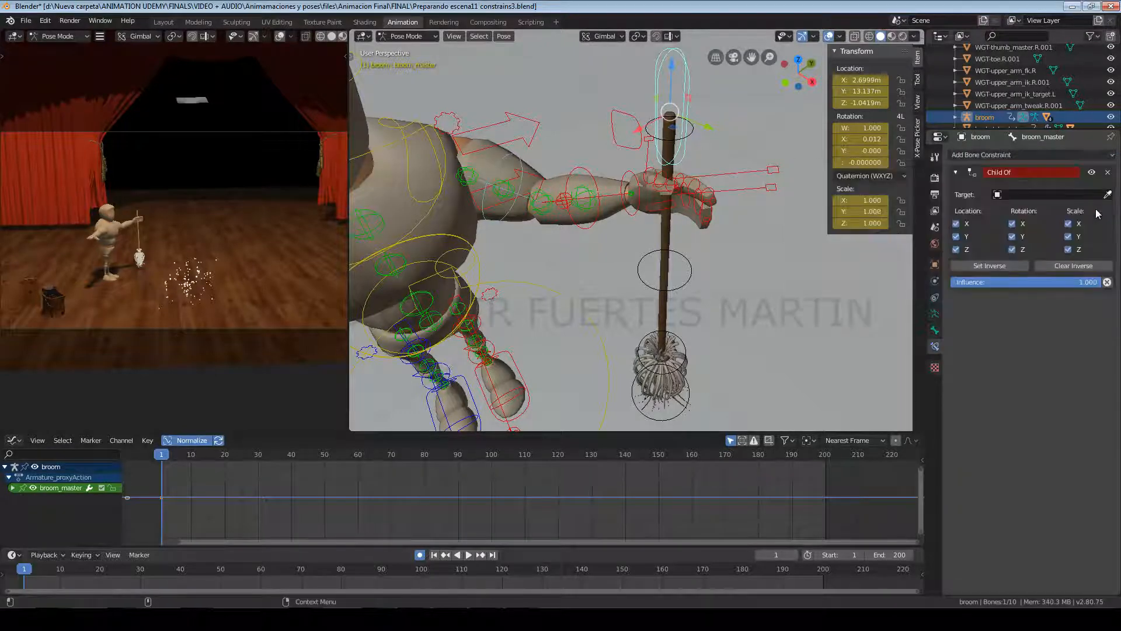
pyautogui.click(1068, 196)
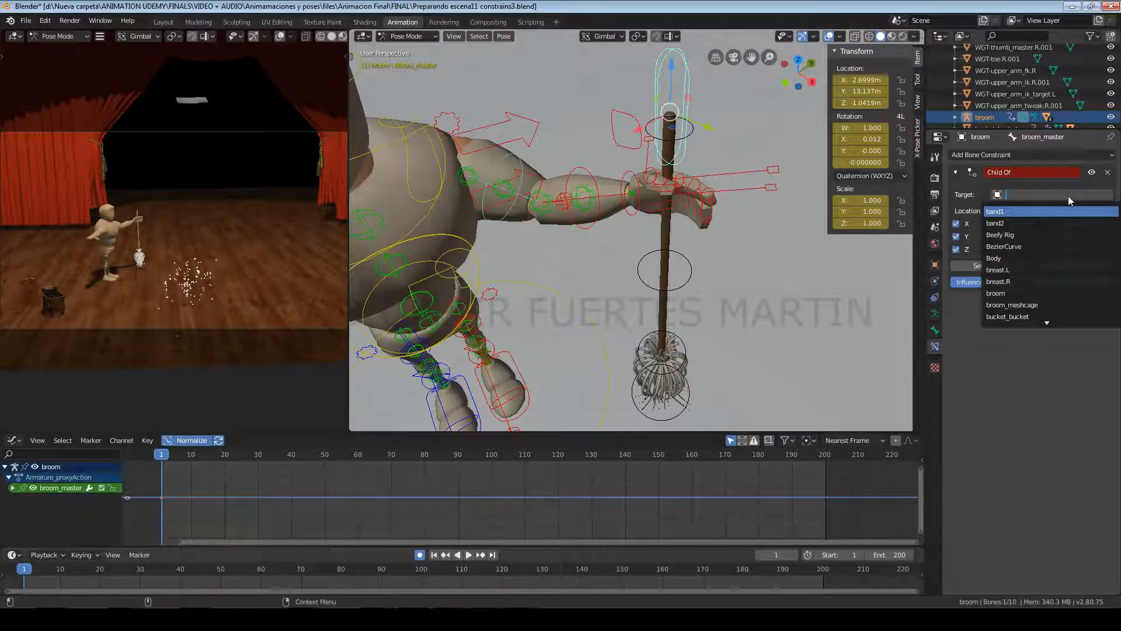
pyautogui.click(1066, 234)
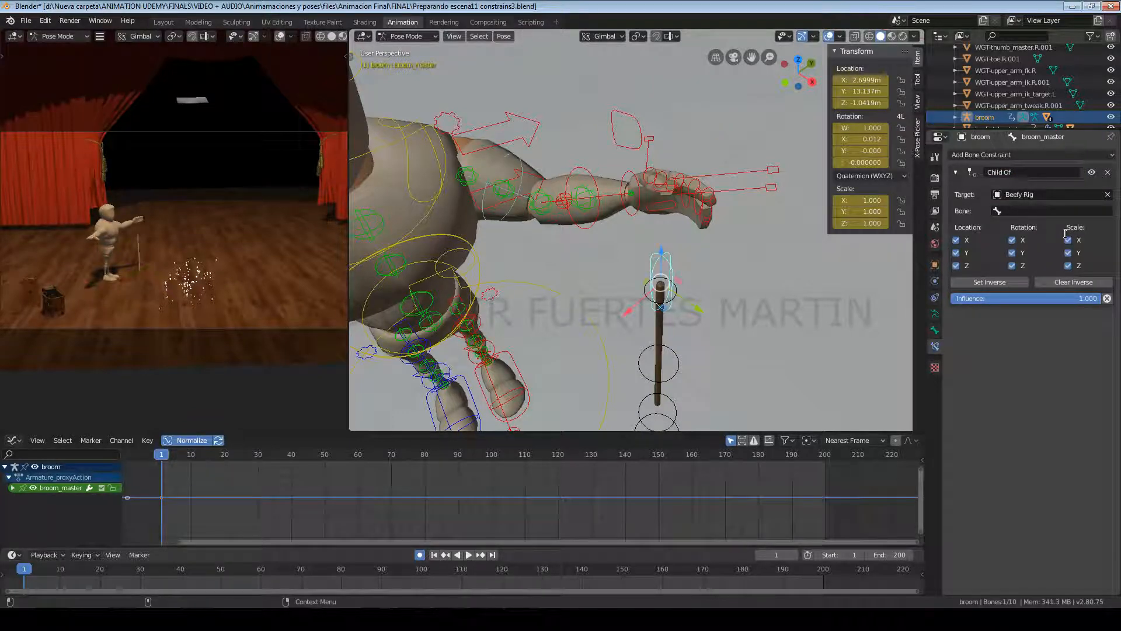
# Set the Child Of constraint's bone to hand_fk.L and set its inverse so the broom returns to the hand
pyautogui.click(1053, 207)
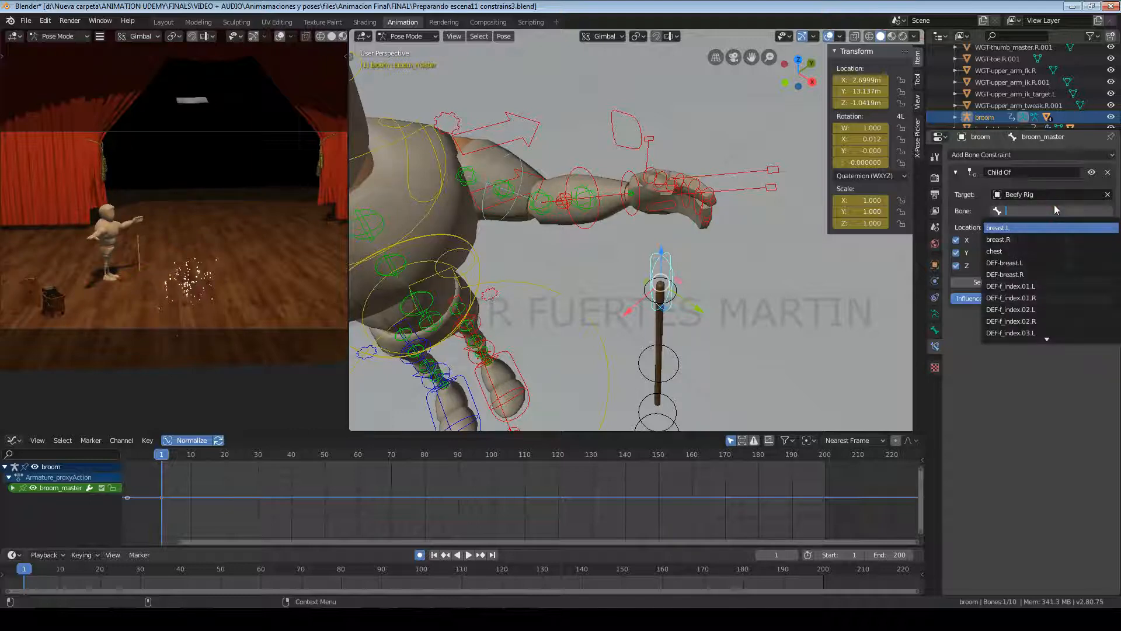
pyautogui.write('hand')
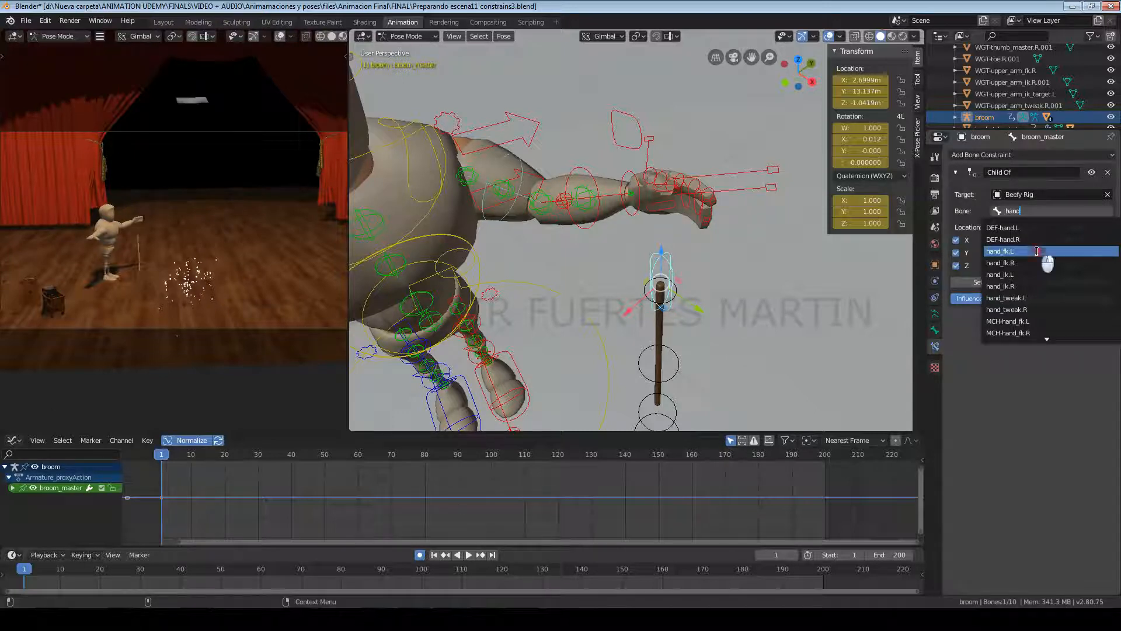
pyautogui.click(1037, 251)
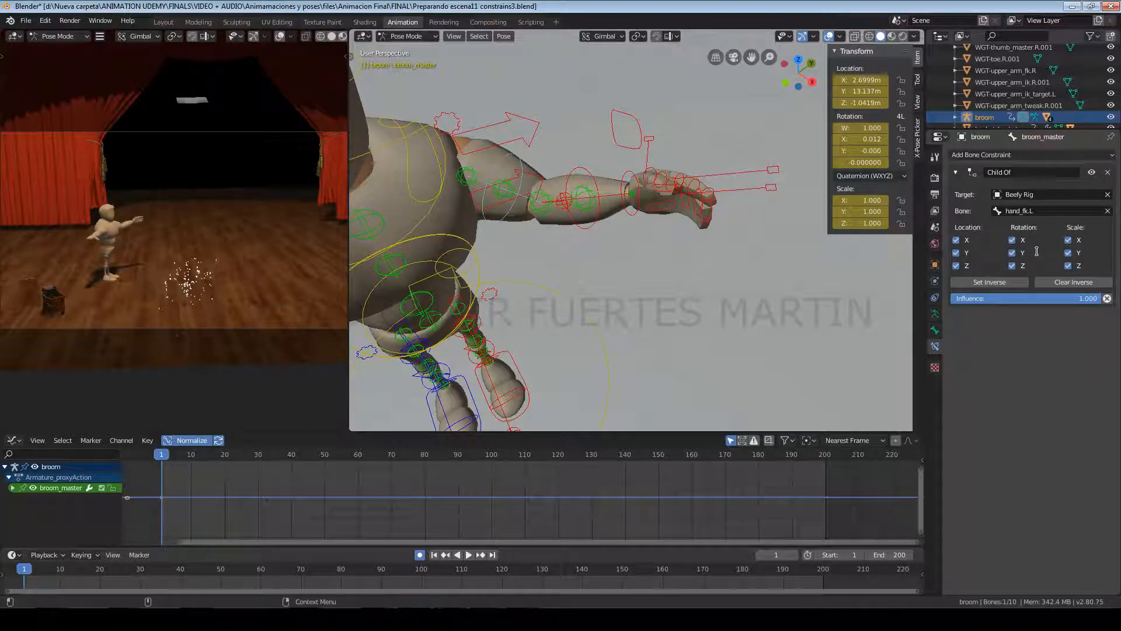
pyautogui.click(1015, 284)
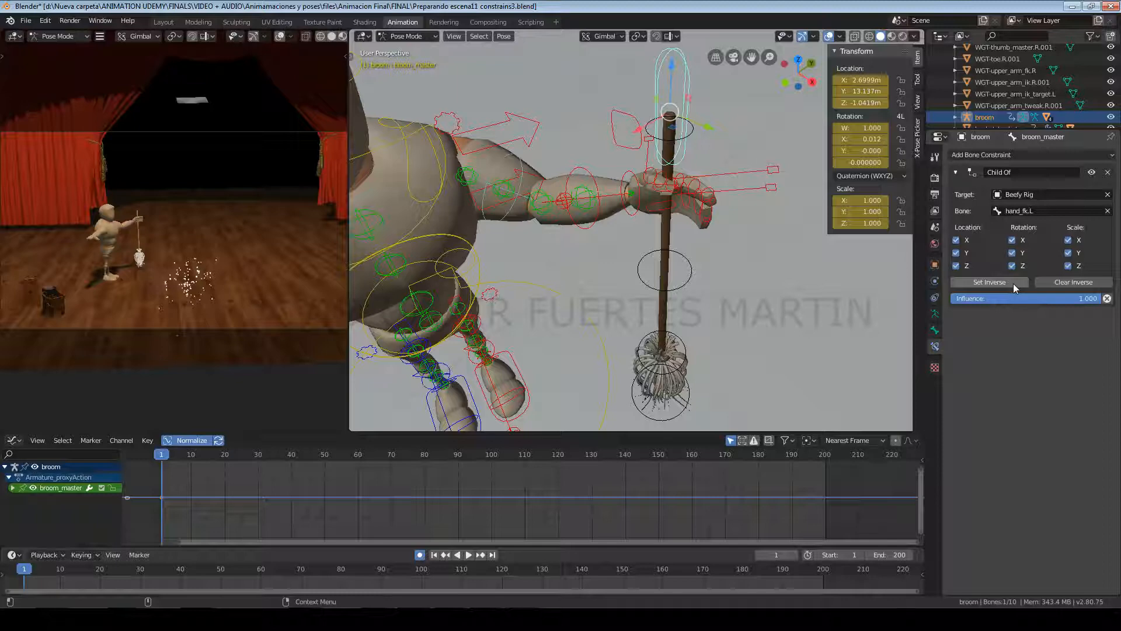
# Rotate the left upper arm and left hand FK controls to test whether the constrained broom follows them
pyautogui.click(505, 163)
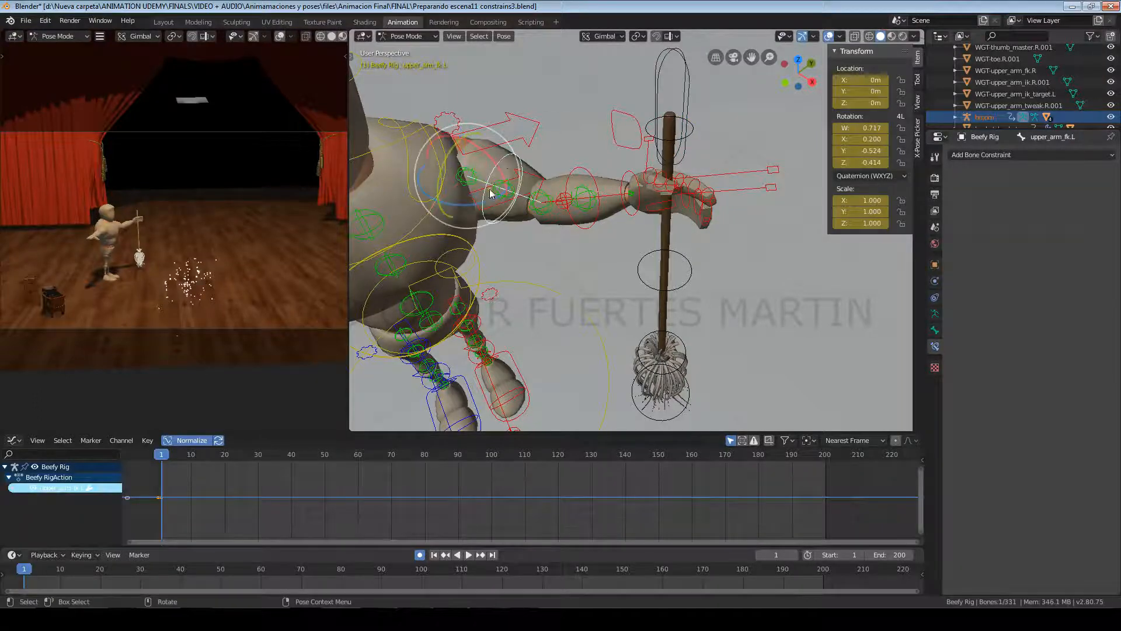
pyautogui.press('r')
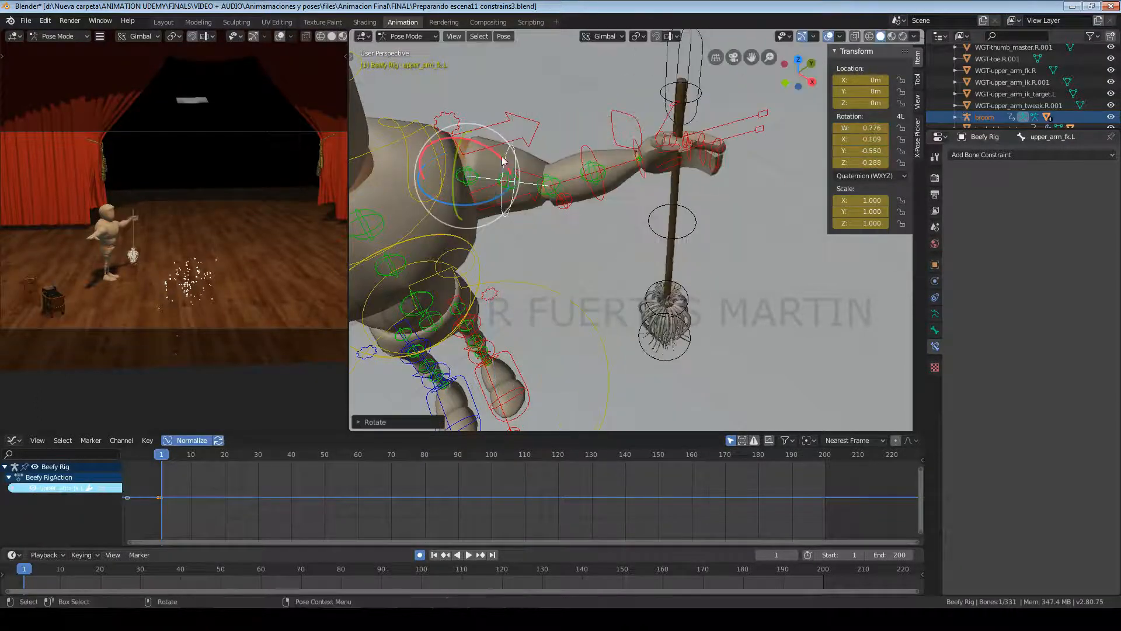
pyautogui.click(651, 176)
pyautogui.click(652, 175)
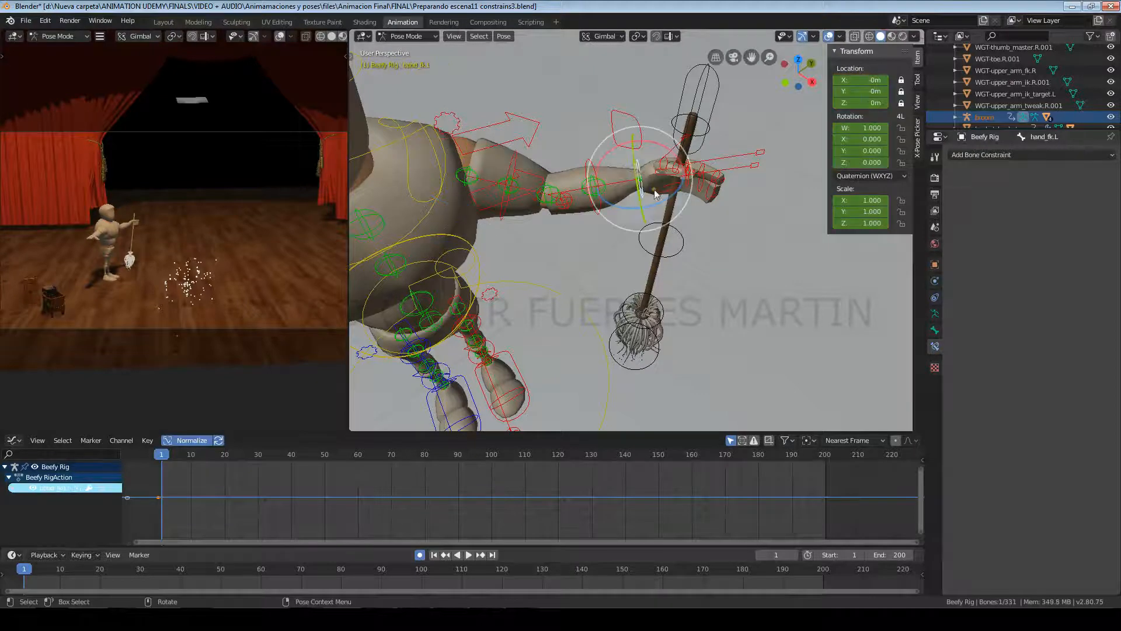
pyautogui.press('r')
pyautogui.press('r')
pyautogui.press('Escape')
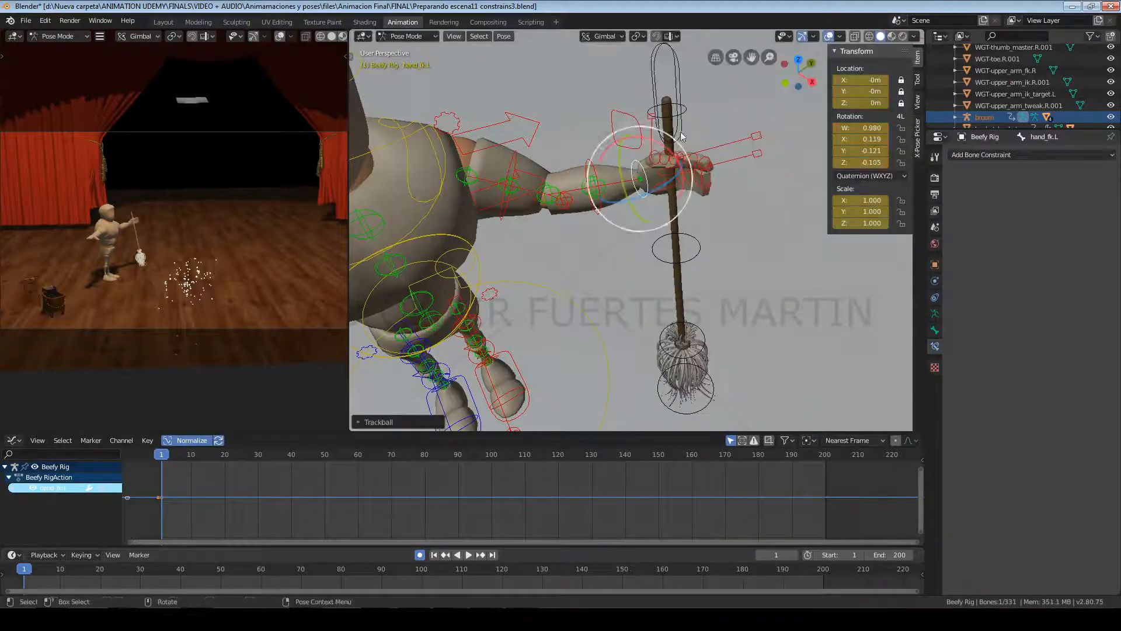
# Move the broom away from the left hand and try a trackball rotation of the hand_fk.L control
pyautogui.click(677, 104)
pyautogui.press('g')
pyautogui.click(689, 105)
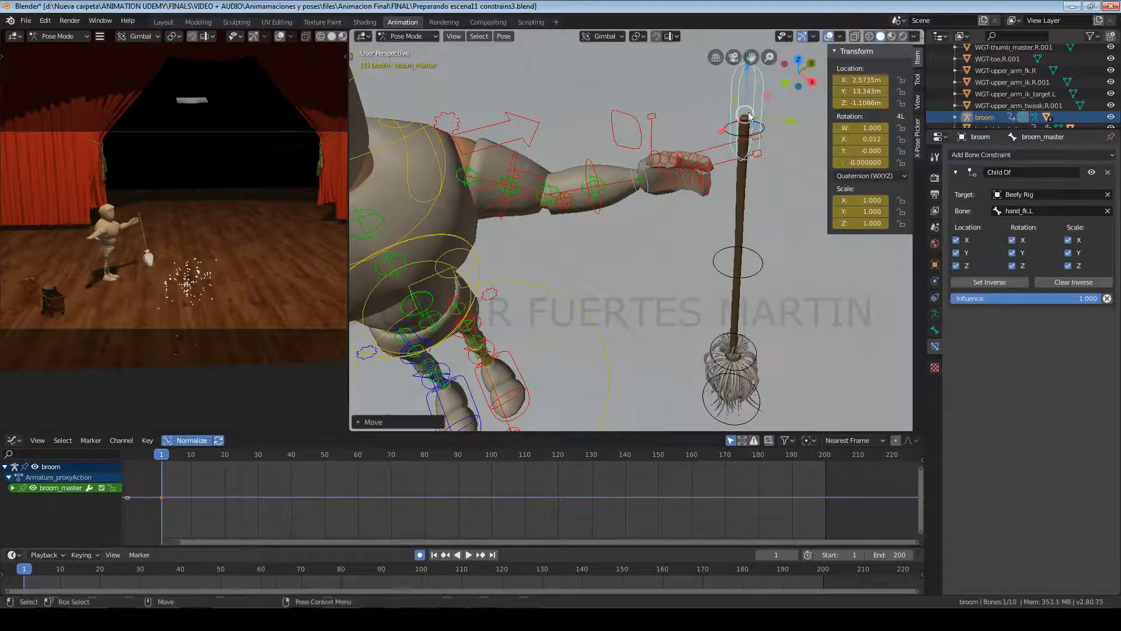
pyautogui.click(637, 193)
pyautogui.press('r')
pyautogui.press('r')
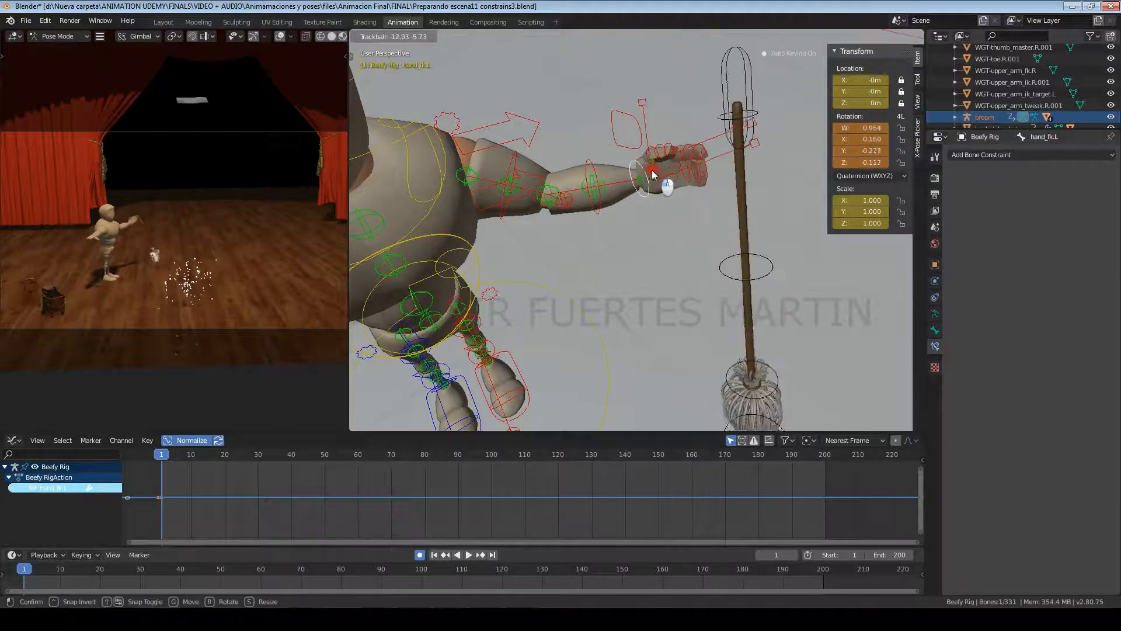
pyautogui.press('Escape')
# Move the broom back to the left hand, then undo the whole FK test, including the constraint
pyautogui.click(766, 133)
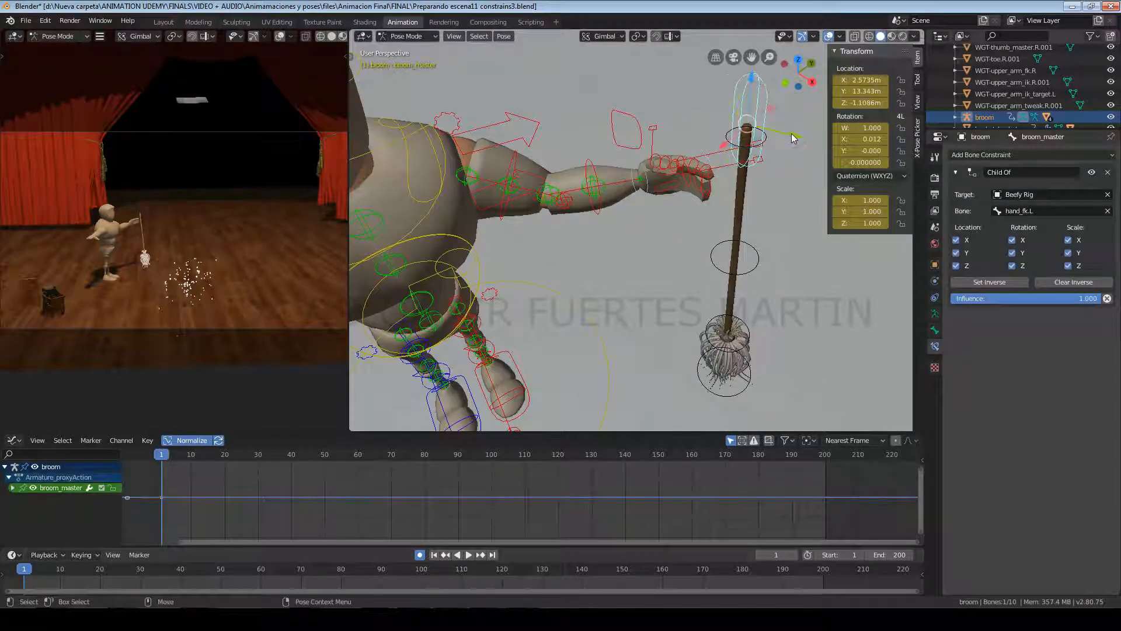
pyautogui.press('g')
pyautogui.click(716, 131)
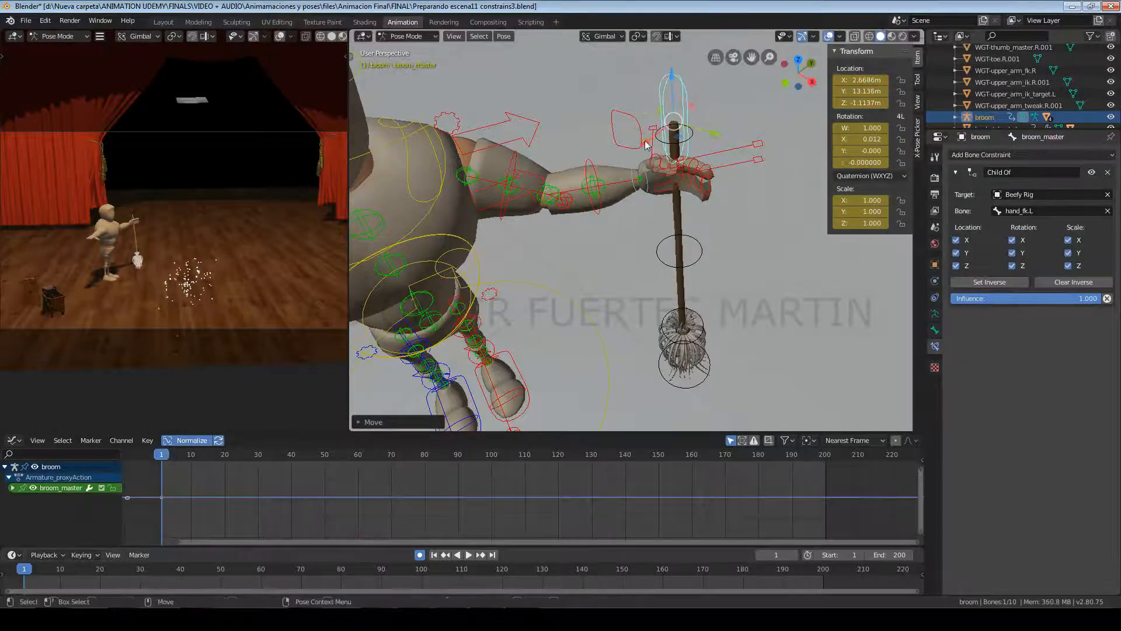
pyautogui.hotkey('ctrl', 'z')
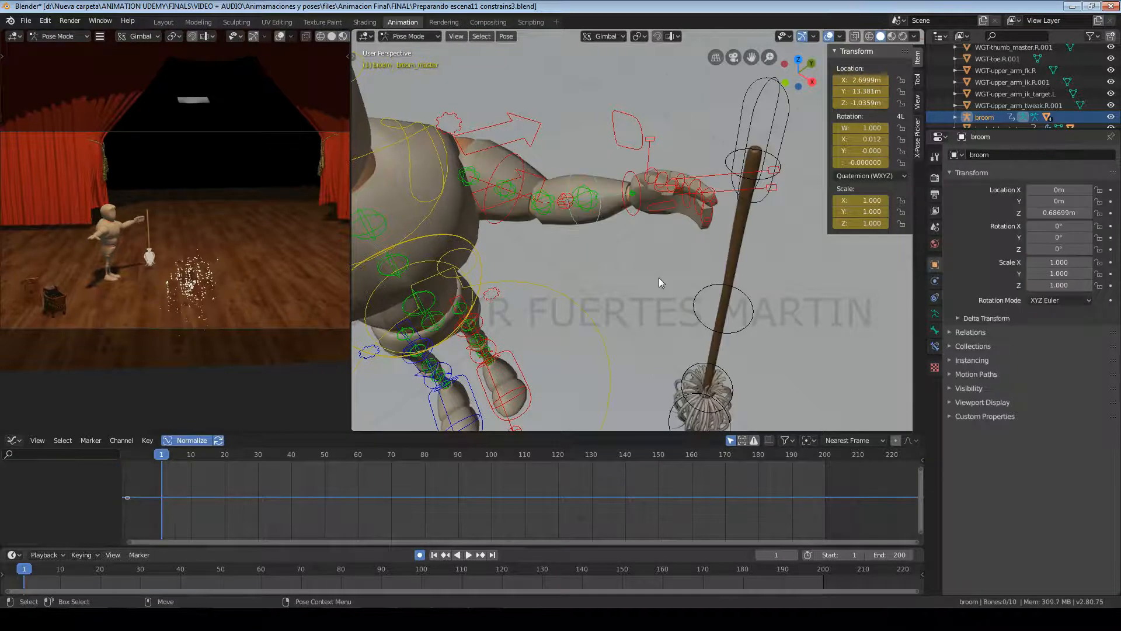
# Set the left arm's IK_FK to 0, then move and rotate the hand_ik.L control toward the broom handle
pyautogui.click(461, 125)
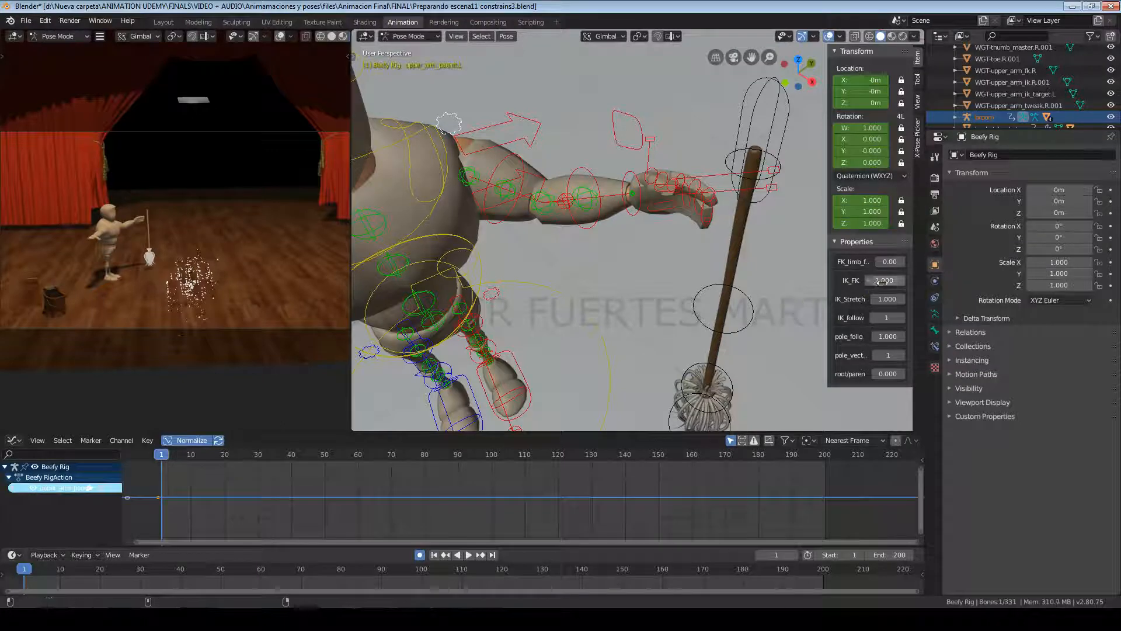
pyautogui.moveTo(889, 281); pyautogui.dragTo(858, 281)
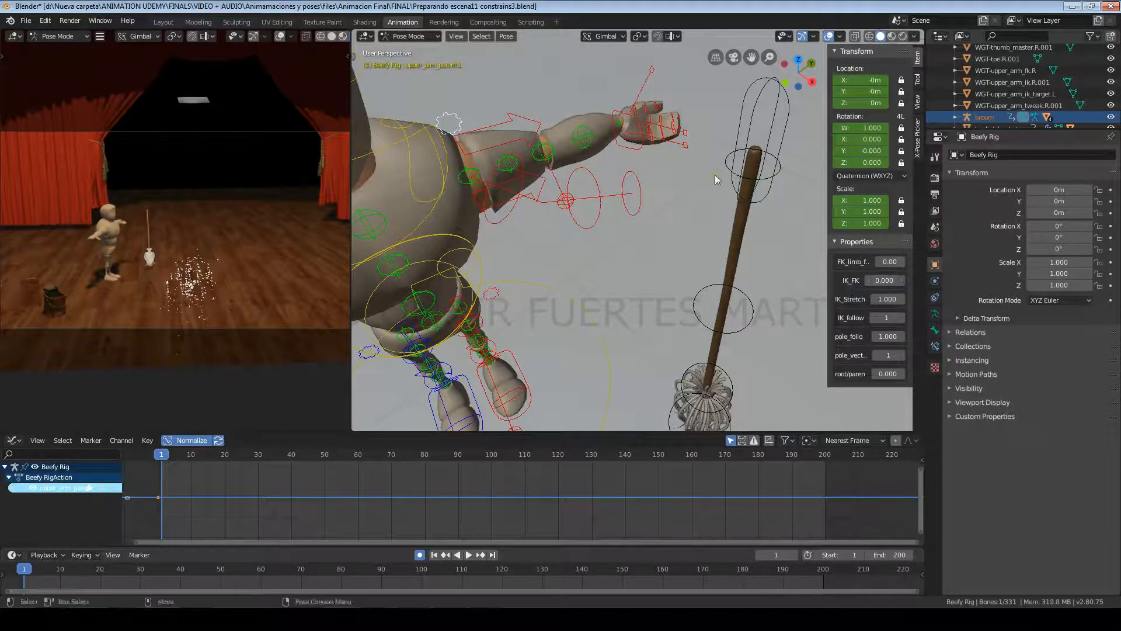
pyautogui.click(627, 151)
pyautogui.press('g')
pyautogui.click(571, 170)
pyautogui.moveTo(571, 170); pyautogui.dragTo(788, 237, button='middle')
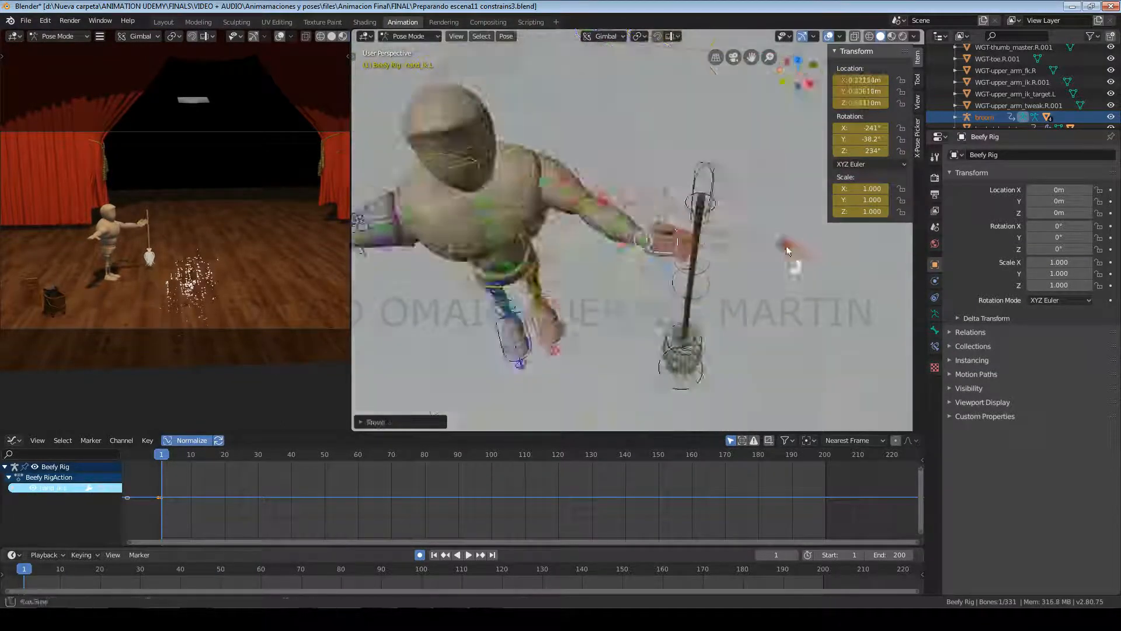
pyautogui.press('r')
pyautogui.press('r')
pyautogui.click(633, 300)
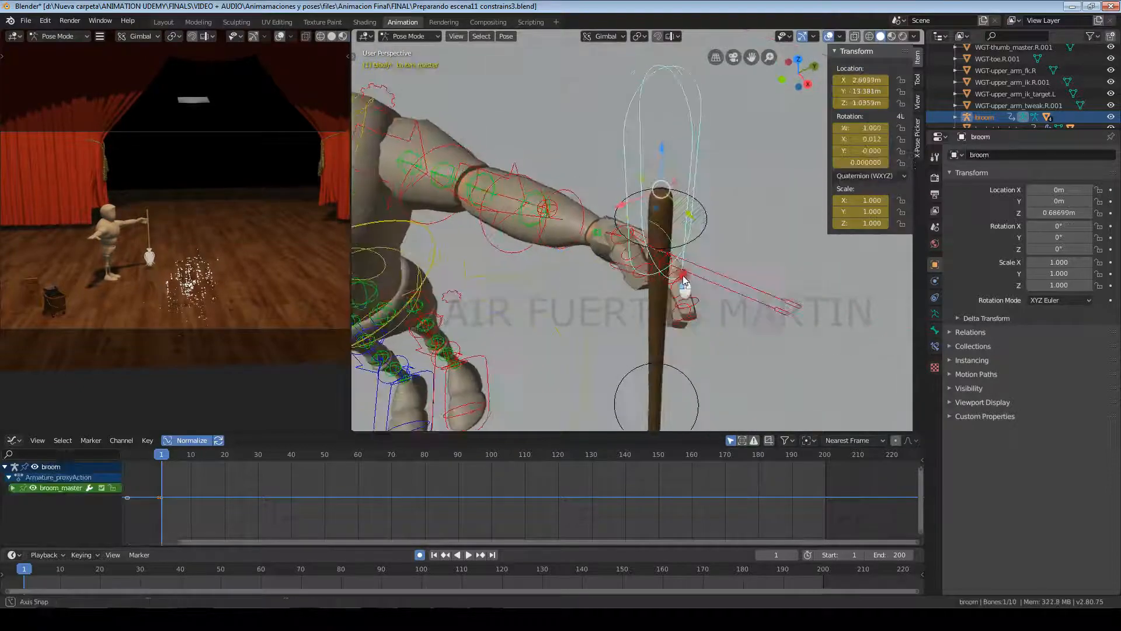
# Move and rotate broom_master so the handle rests inside the character's left palm
pyautogui.click(681, 282)
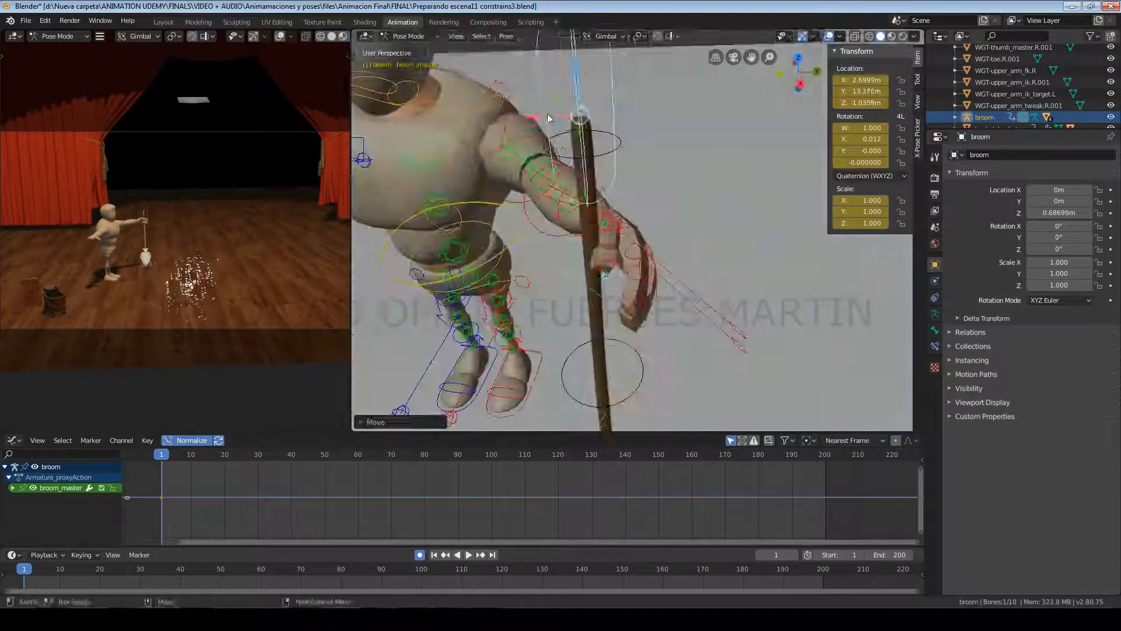
pyautogui.moveTo(548, 115); pyautogui.dragTo(689, 108)
pyautogui.press('r')
pyautogui.press('y')
pyautogui.click(584, 105)
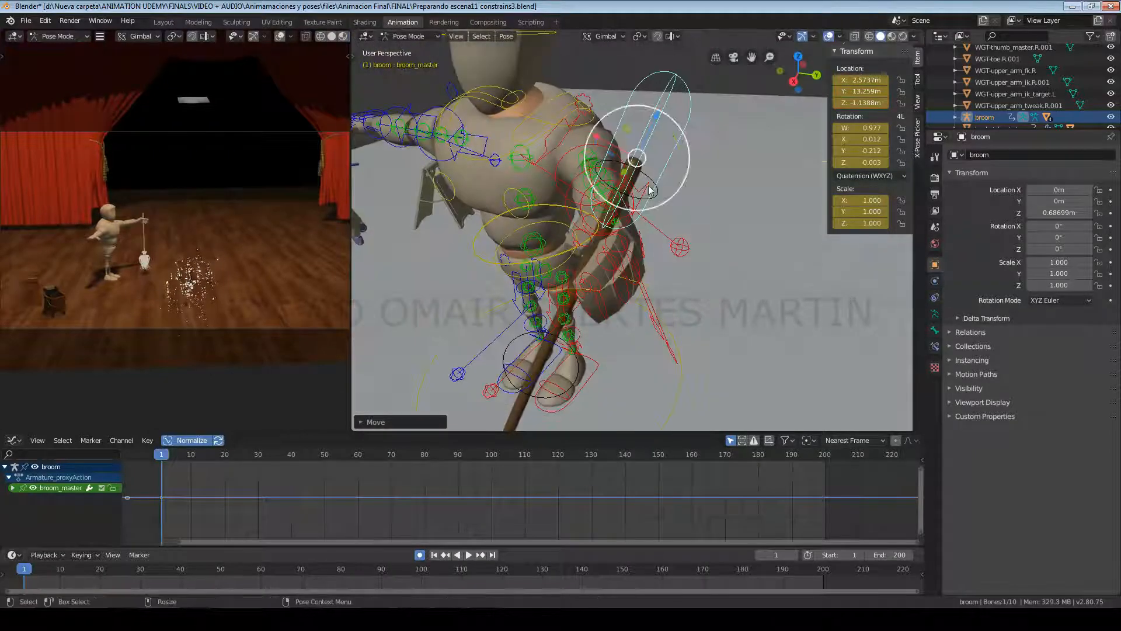
pyautogui.press('r')
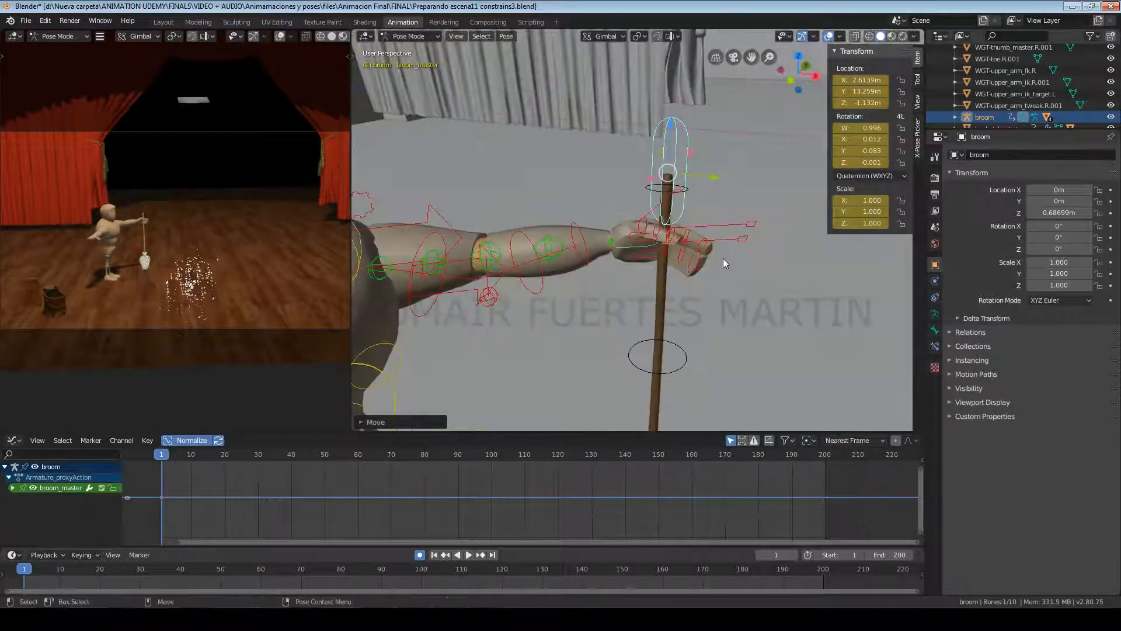
pyautogui.moveTo(723, 258); pyautogui.dragTo(749, 279, button='middle')
pyautogui.click(681, 208)
# Add a Child Of bone constraint to the hand_ik.L control
pyautogui.click(672, 235)
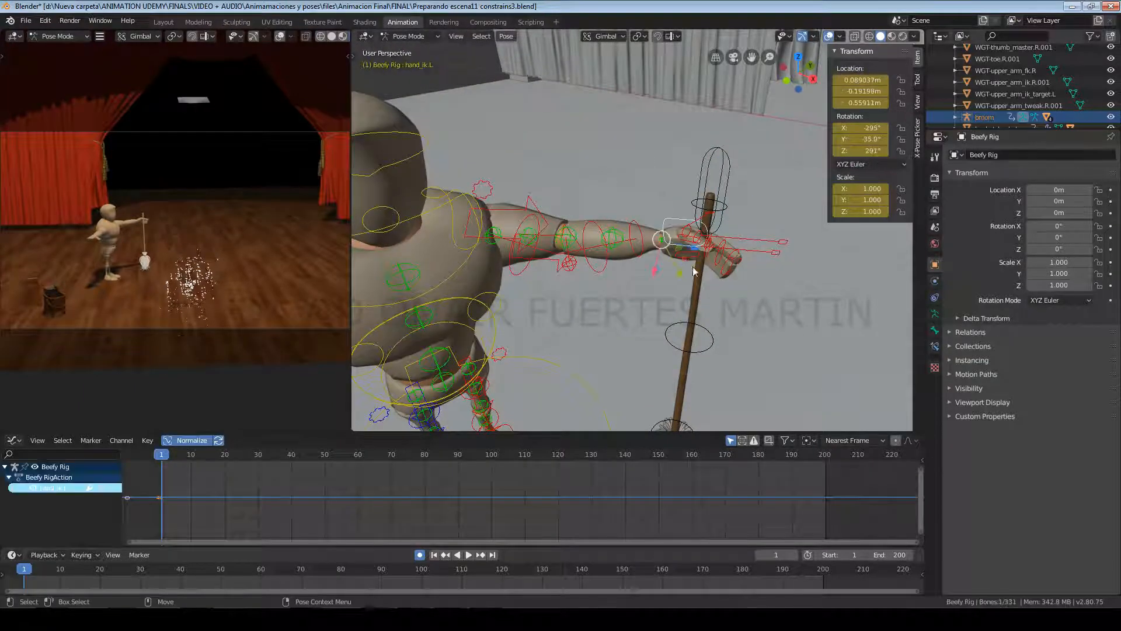
pyautogui.click(935, 346)
pyautogui.click(1061, 155)
pyautogui.click(1074, 207)
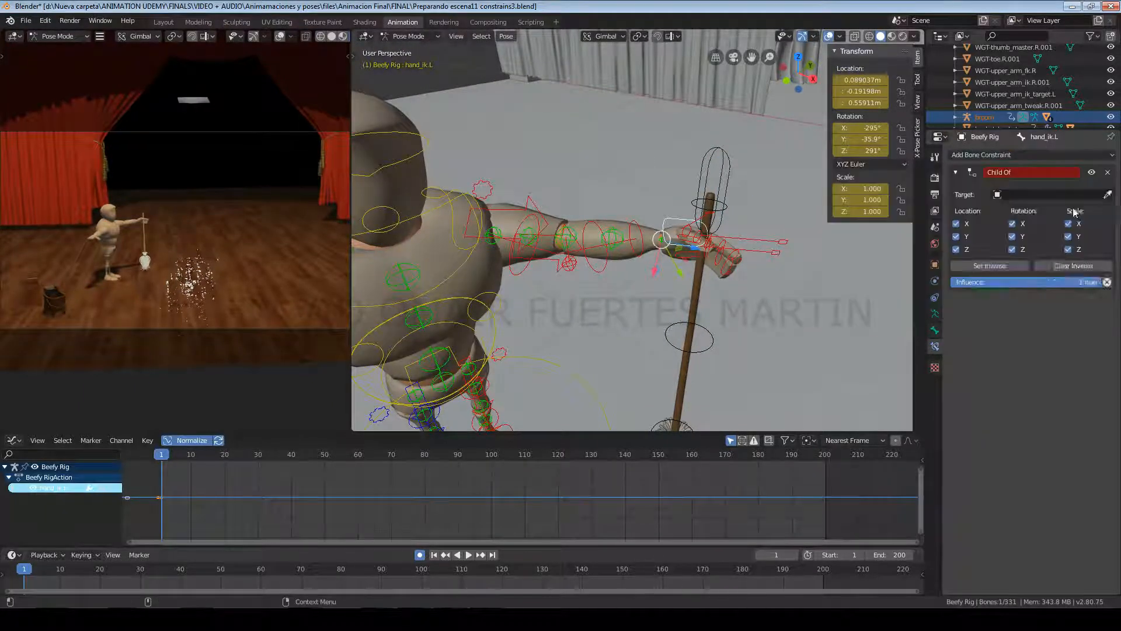
# Set the Child Of target to broom with bone broom_master, and set the inverse correction
pyautogui.click(1067, 193)
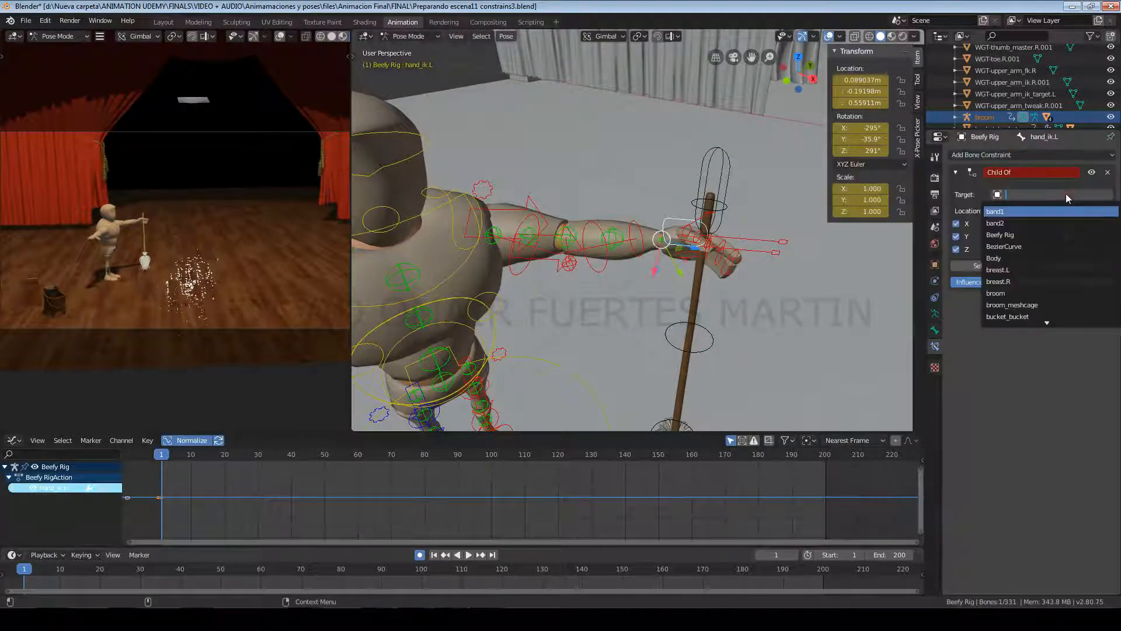
pyautogui.click(1017, 293)
pyautogui.click(1020, 211)
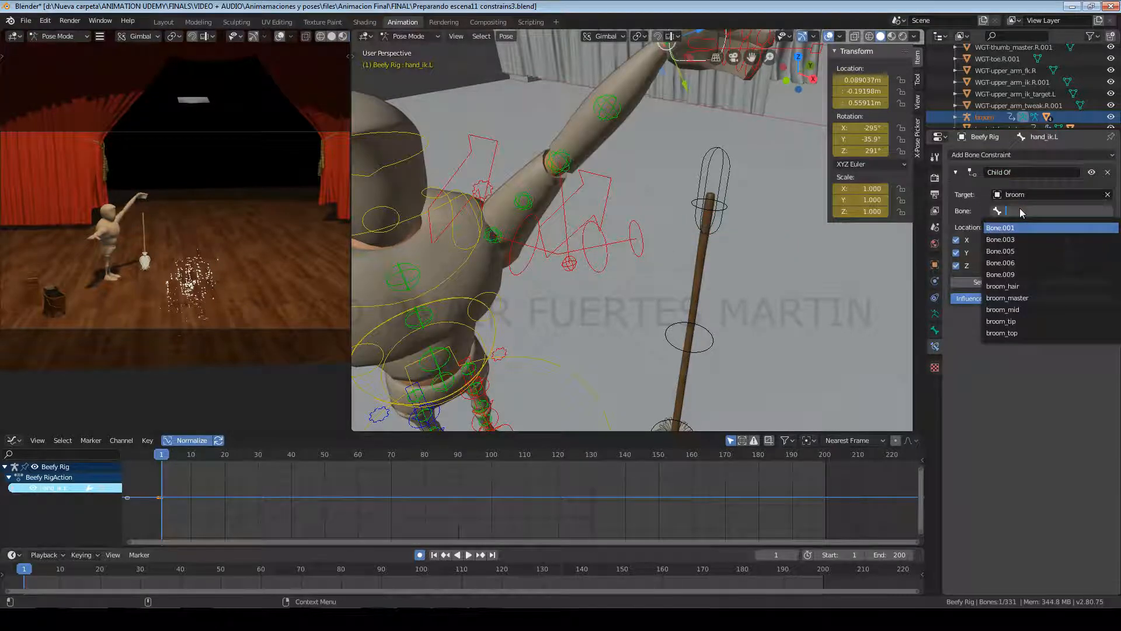
pyautogui.click(1033, 299)
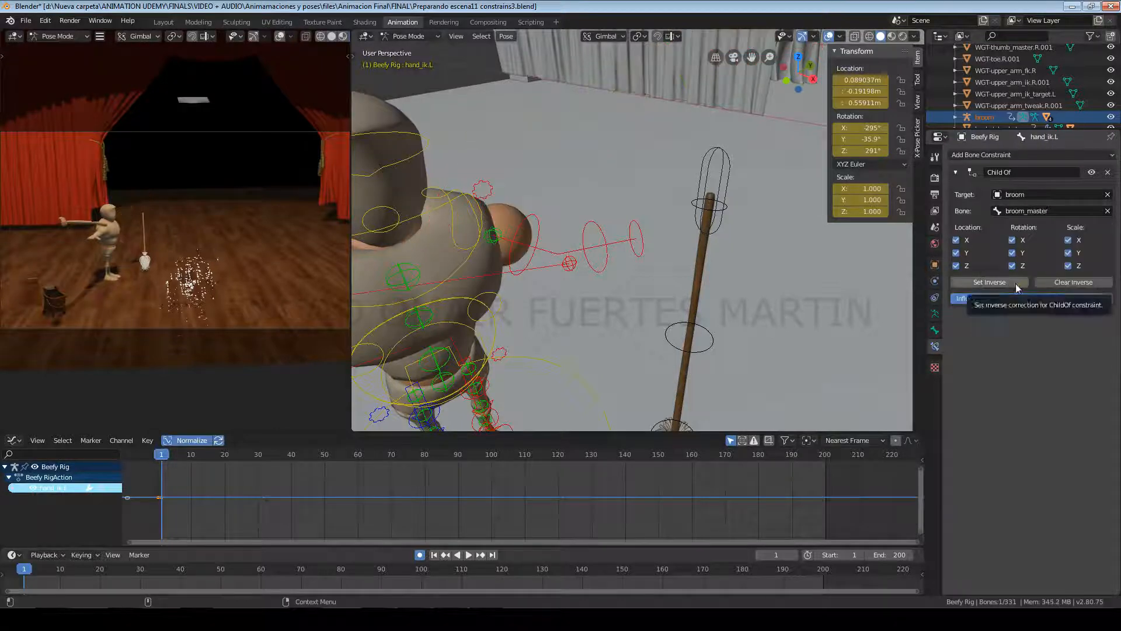
pyautogui.click(1017, 287)
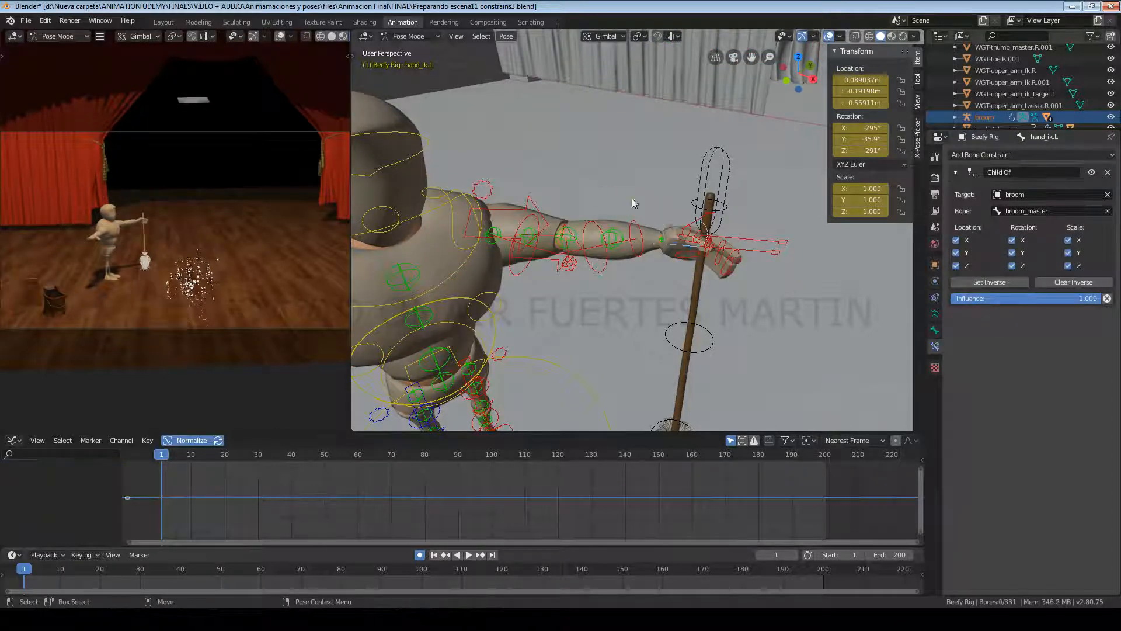
# Test the link by moving hand_ik.L on its own, then moving and rotating broom_master with the hand attached
pyautogui.press('g')
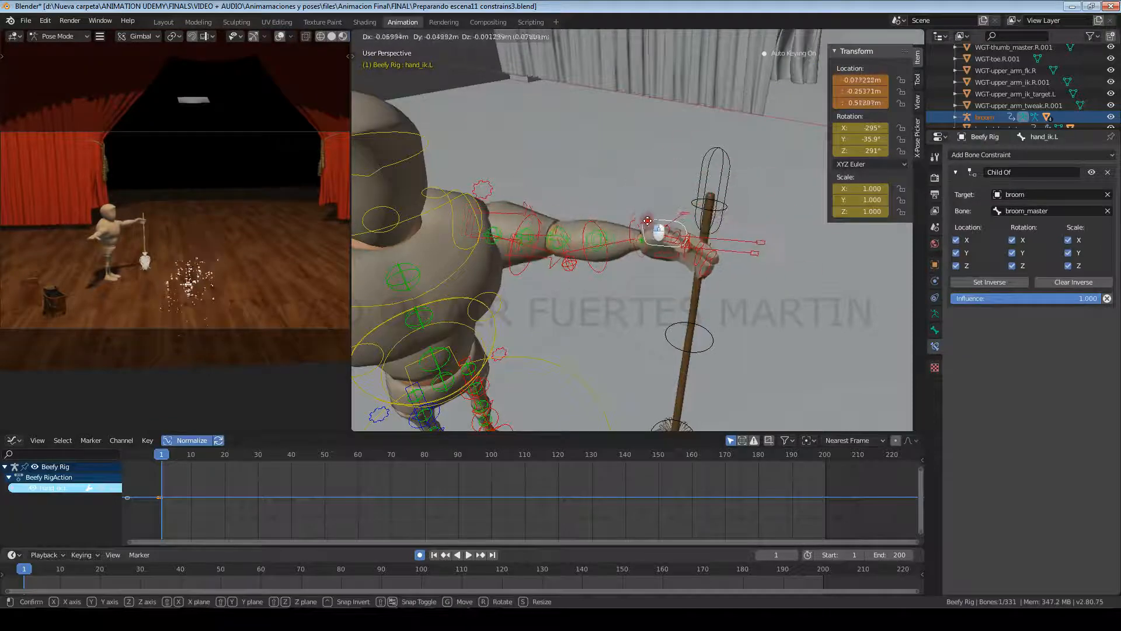
pyautogui.click(716, 197)
pyautogui.click(722, 200)
pyautogui.press('r')
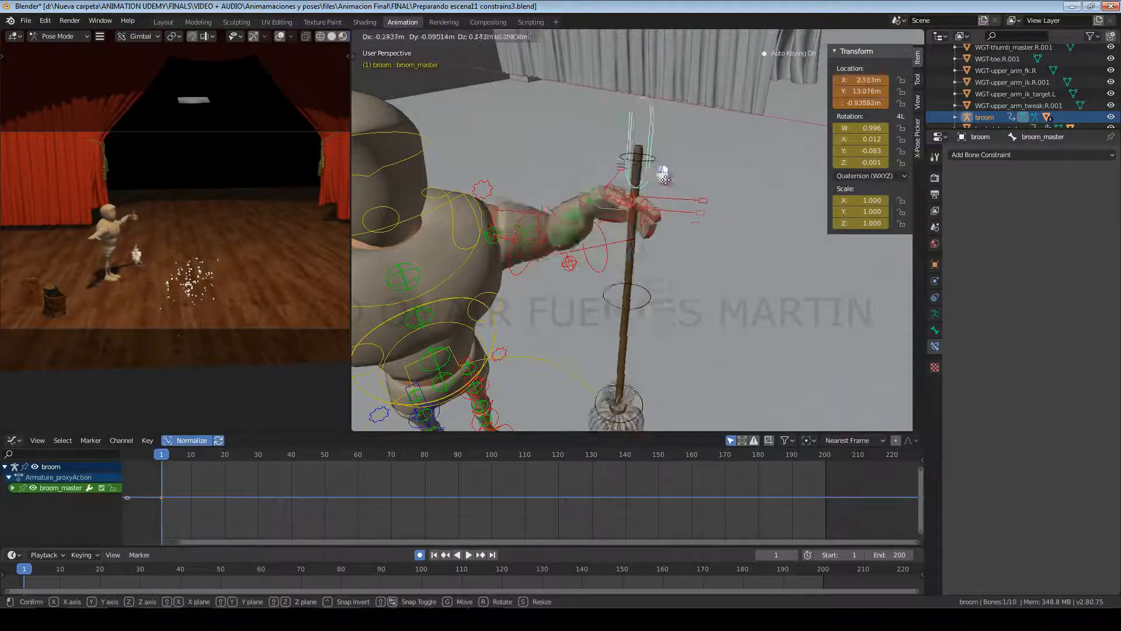
pyautogui.press('x')
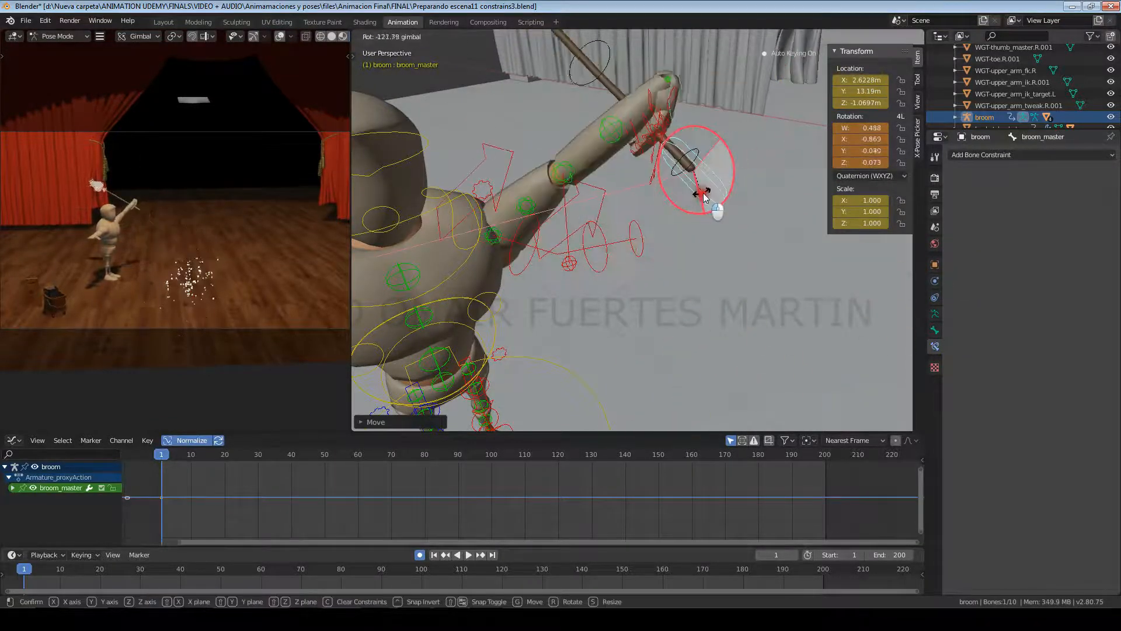
pyautogui.click(709, 187)
pyautogui.press('r')
pyautogui.press('r')
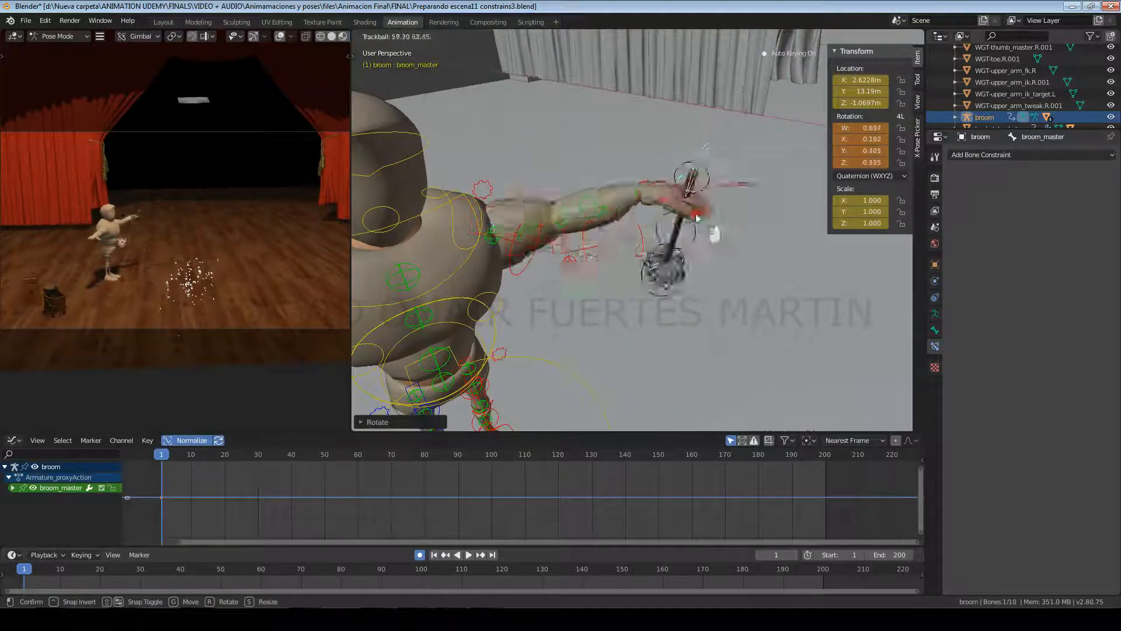
pyautogui.click(663, 232)
# Rotate hand_ik.L to about -290°, -43°, 270° and reposition it along the handle, then move broom_master with the hand attached
pyautogui.click(642, 240)
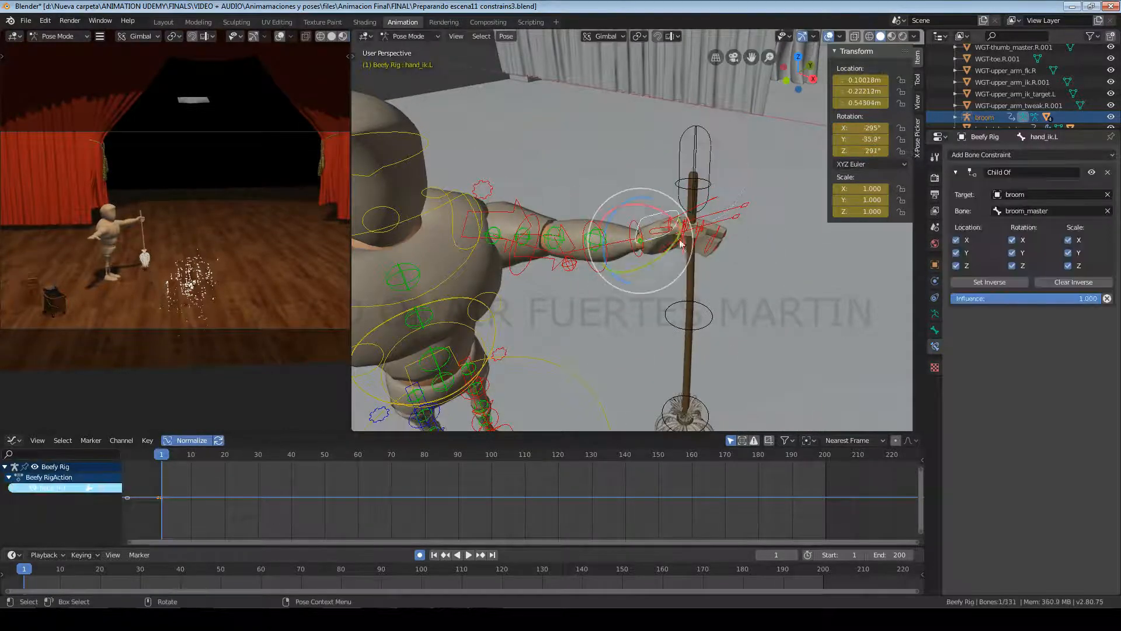
pyautogui.press('g')
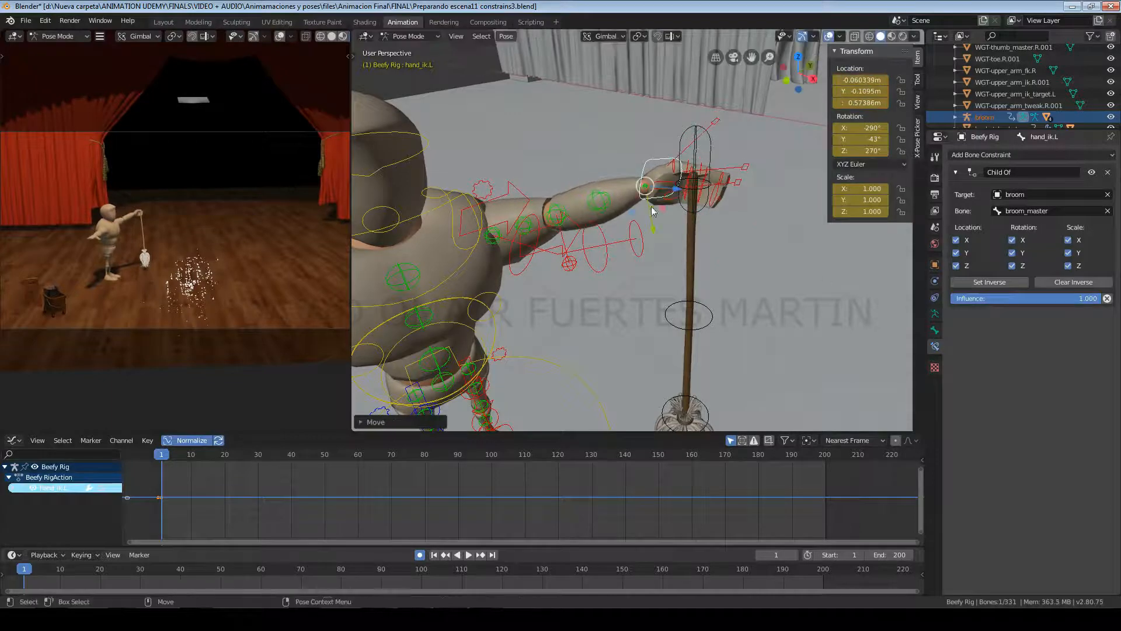
pyautogui.click(643, 201)
pyautogui.click(704, 146)
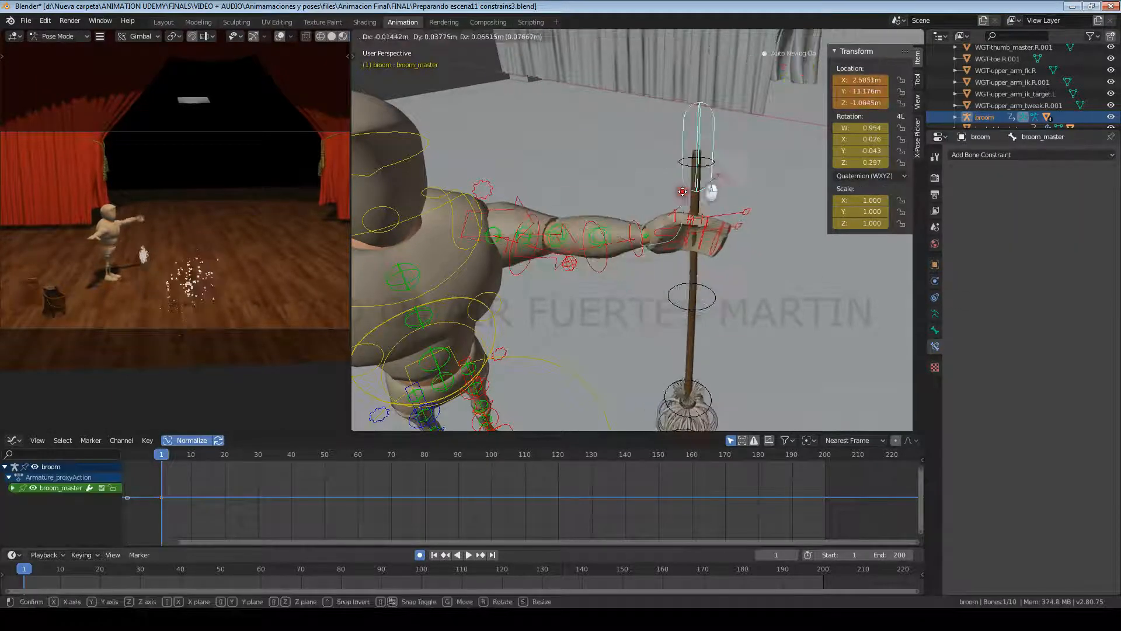
pyautogui.press('g')
pyautogui.click(699, 257)
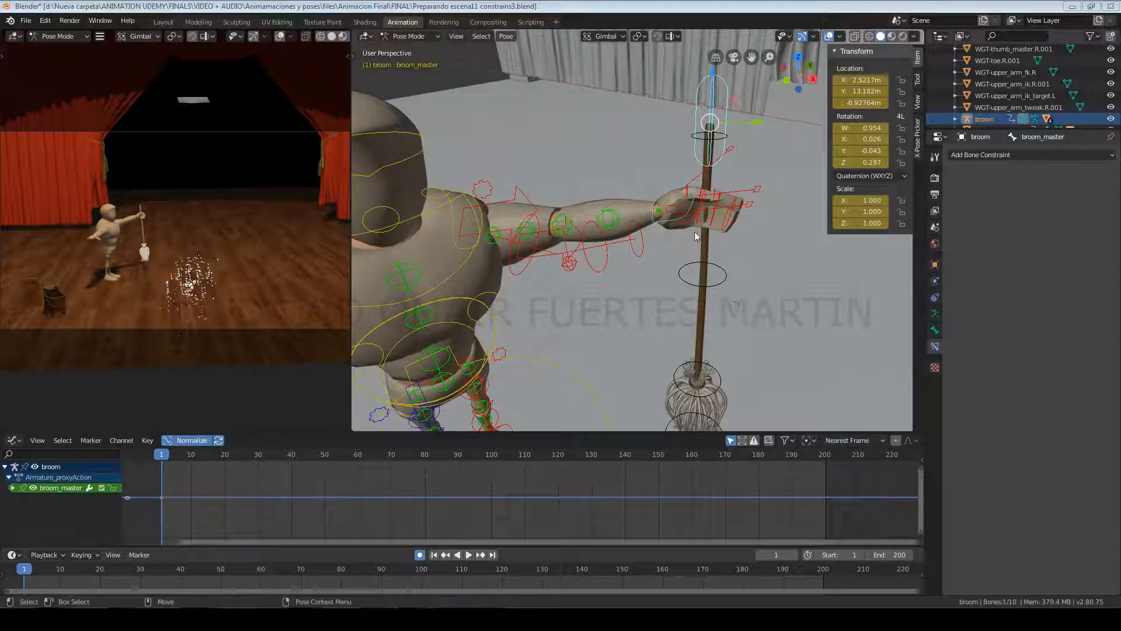
# Try deleting the Child Of constraint from hand_ik.L and moving the hand away from the broom, then undo both
pyautogui.click(658, 218)
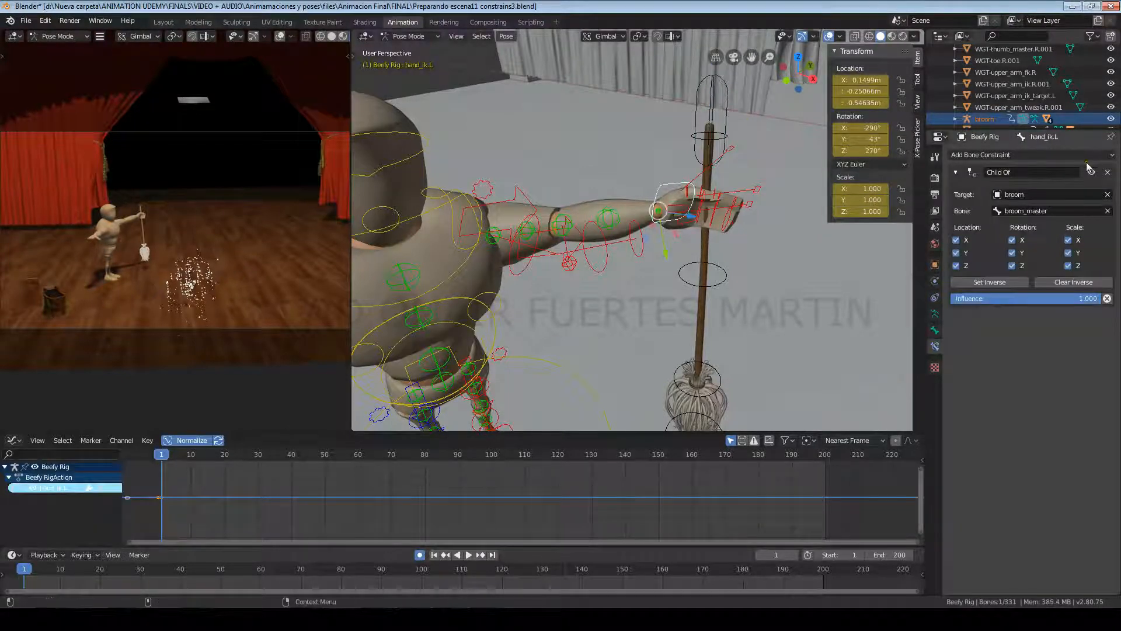
pyautogui.click(1109, 173)
pyautogui.click(702, 286)
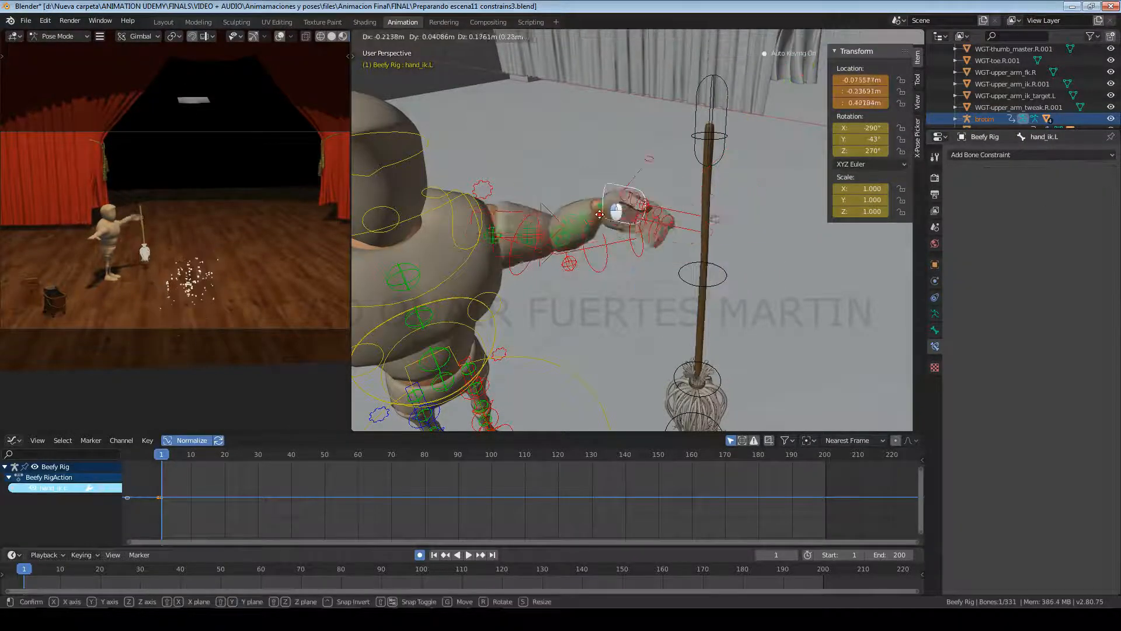
pyautogui.press('g')
pyautogui.rightClick(733, 171)
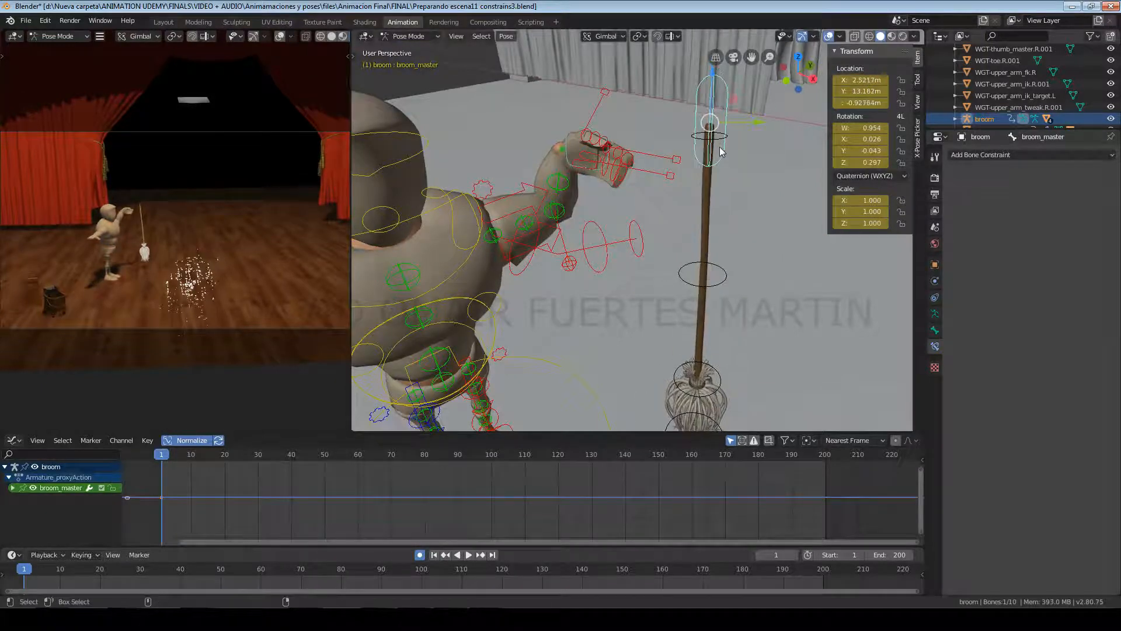
pyautogui.hotkey('ctrl', 'z')
pyautogui.hotkey('ctrl', 'z')
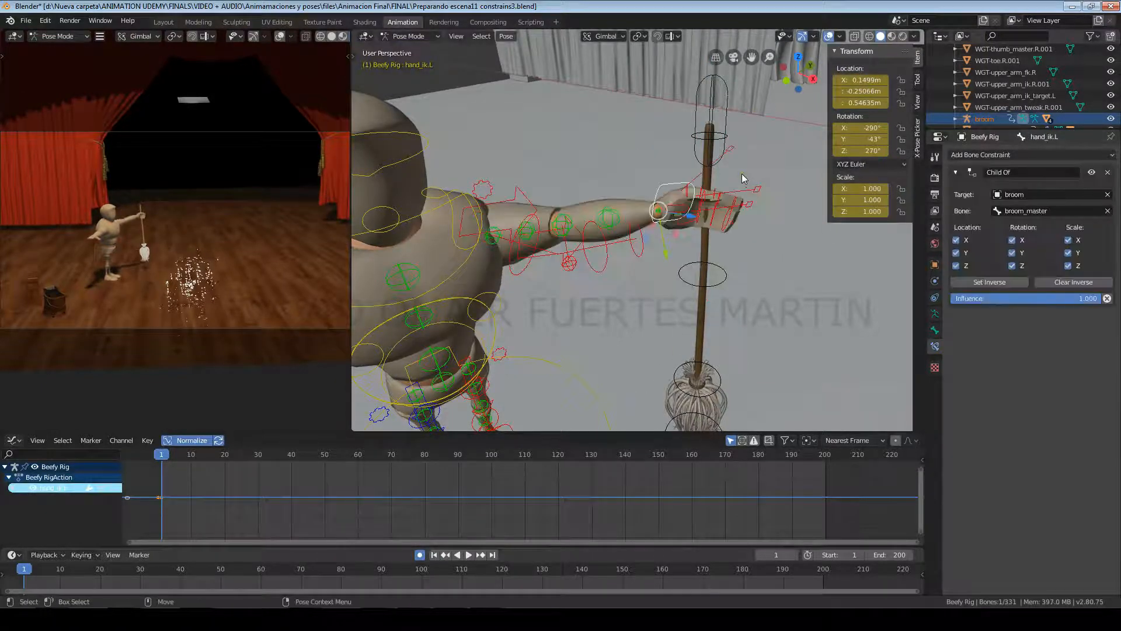
# Disable the Child Of constraint on hand_ik.L and move broom_master away from the hand
pyautogui.click(1092, 172)
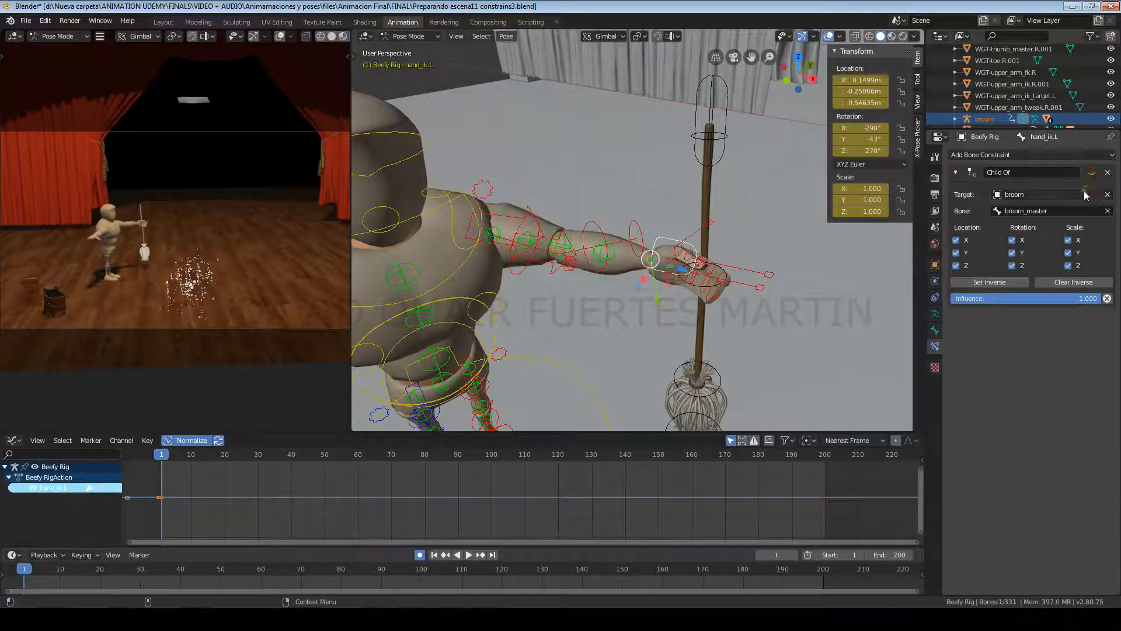
pyautogui.click(722, 128)
pyautogui.press('g')
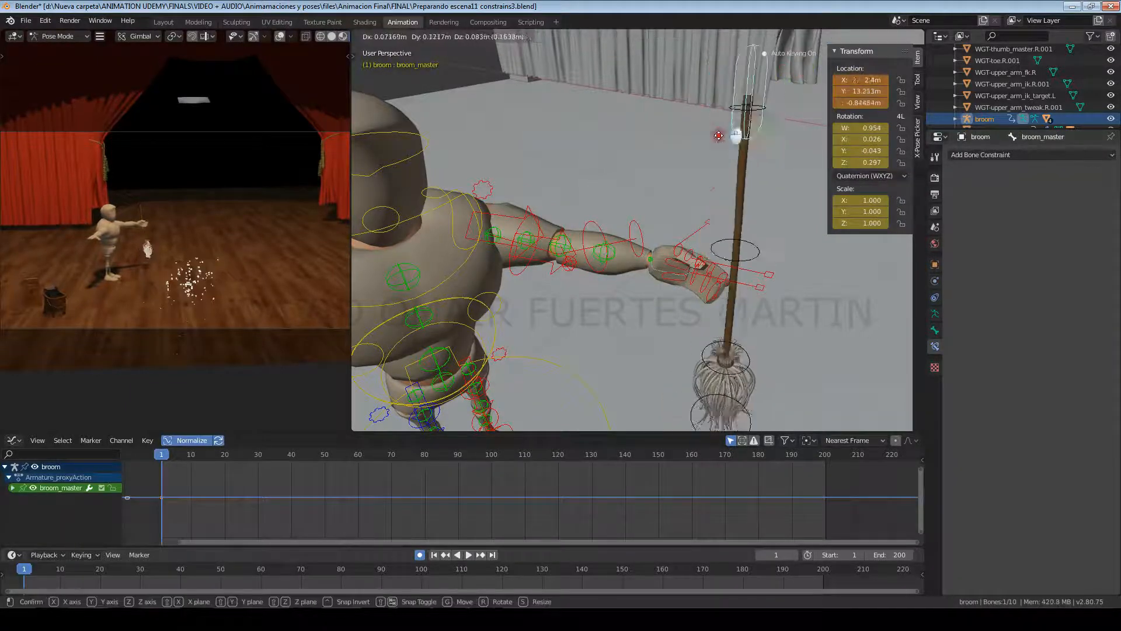
pyautogui.click(745, 114)
# Raise hand_ik.L freely and return it to the broom handle, then move broom_master independently
pyautogui.click(667, 239)
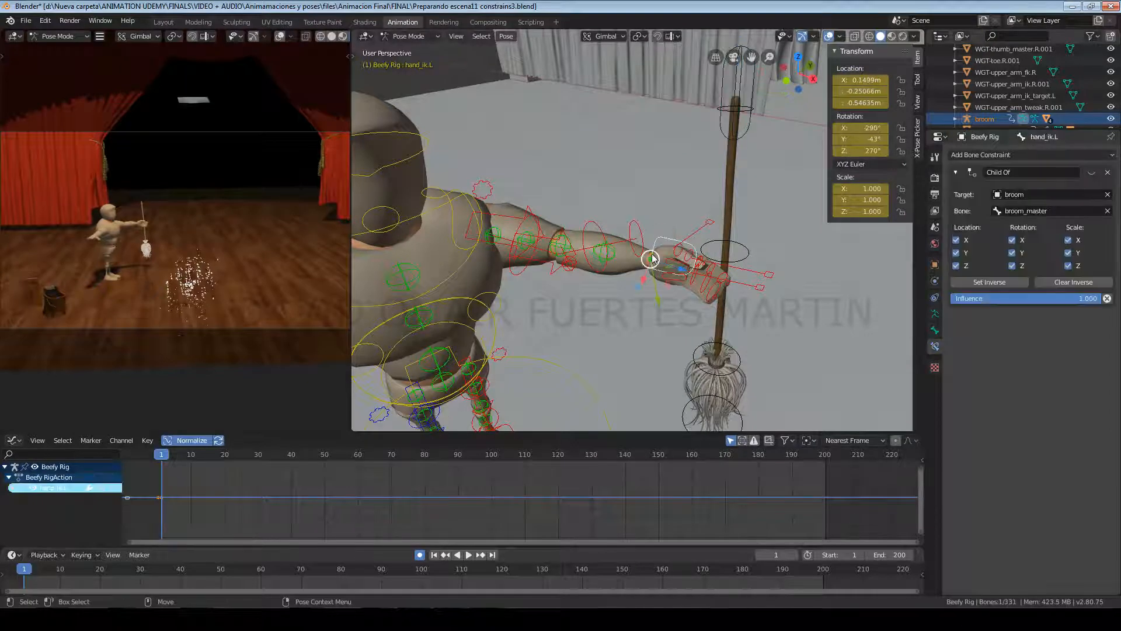
pyautogui.press('g')
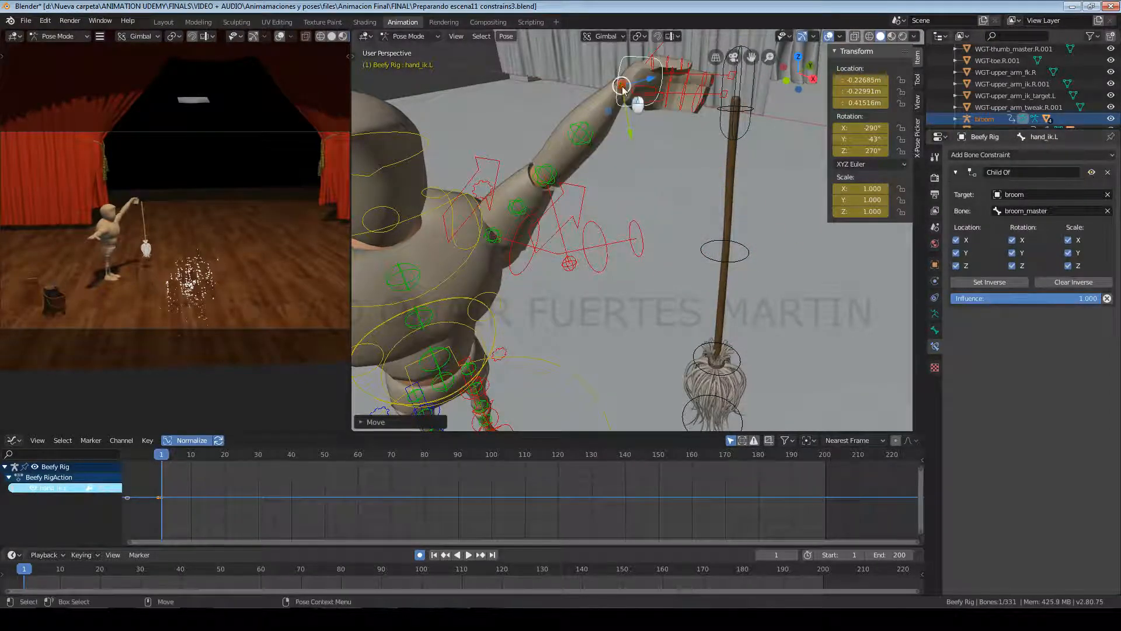
pyautogui.press('g')
pyautogui.click(751, 128)
pyautogui.click(727, 117)
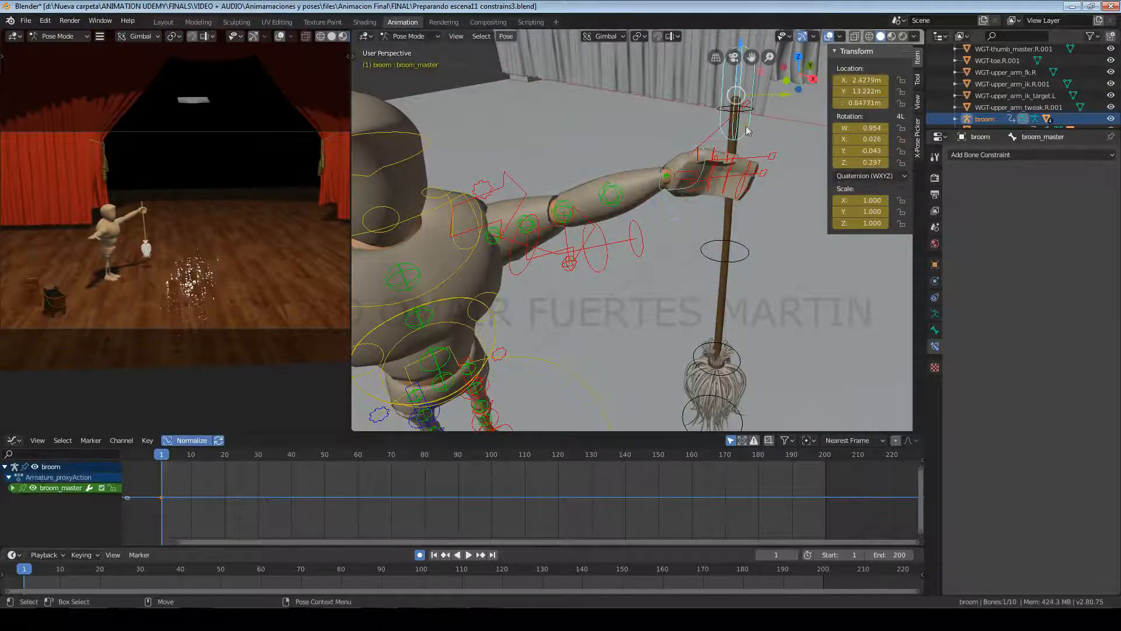
pyautogui.press('g')
pyautogui.click(731, 171)
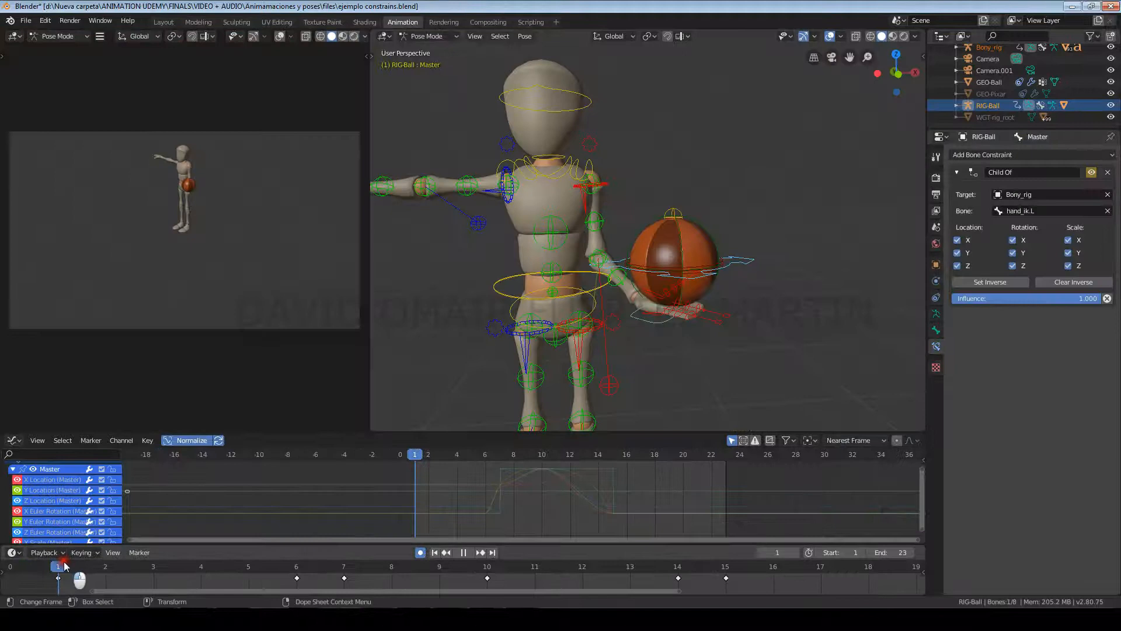
# In ejemplo constrains.blend, scrub and play the ball throw between frames 1 and 15 to review the constraint's on/off switching
pyautogui.moveTo(64, 565); pyautogui.dragTo(344, 584)
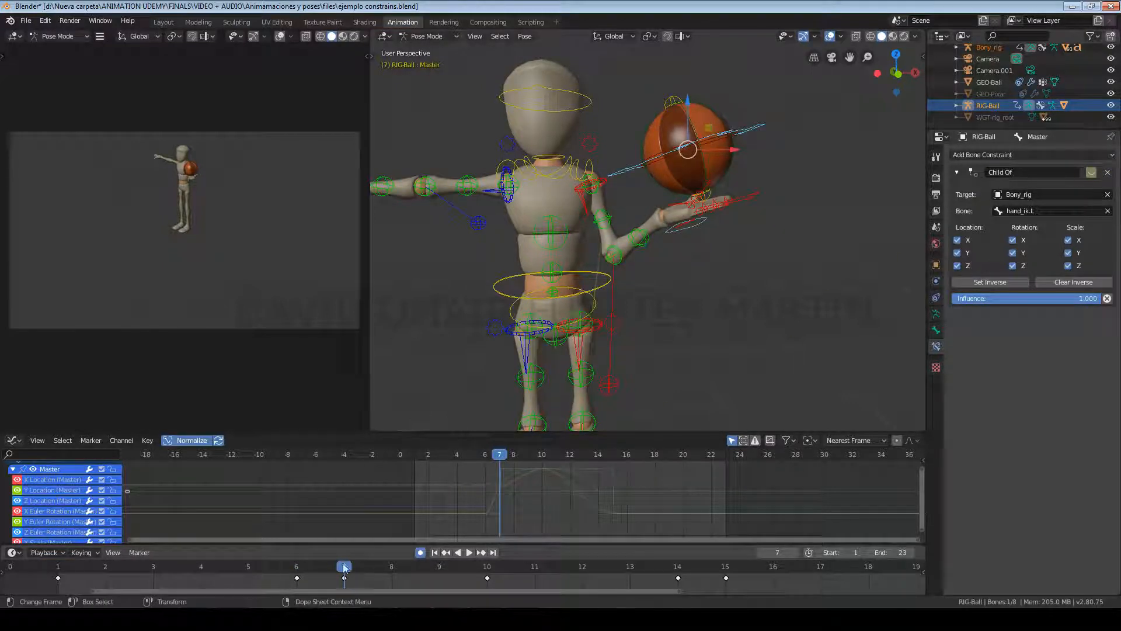
pyautogui.press('space')
pyautogui.moveTo(335, 571); pyautogui.dragTo(726, 584)
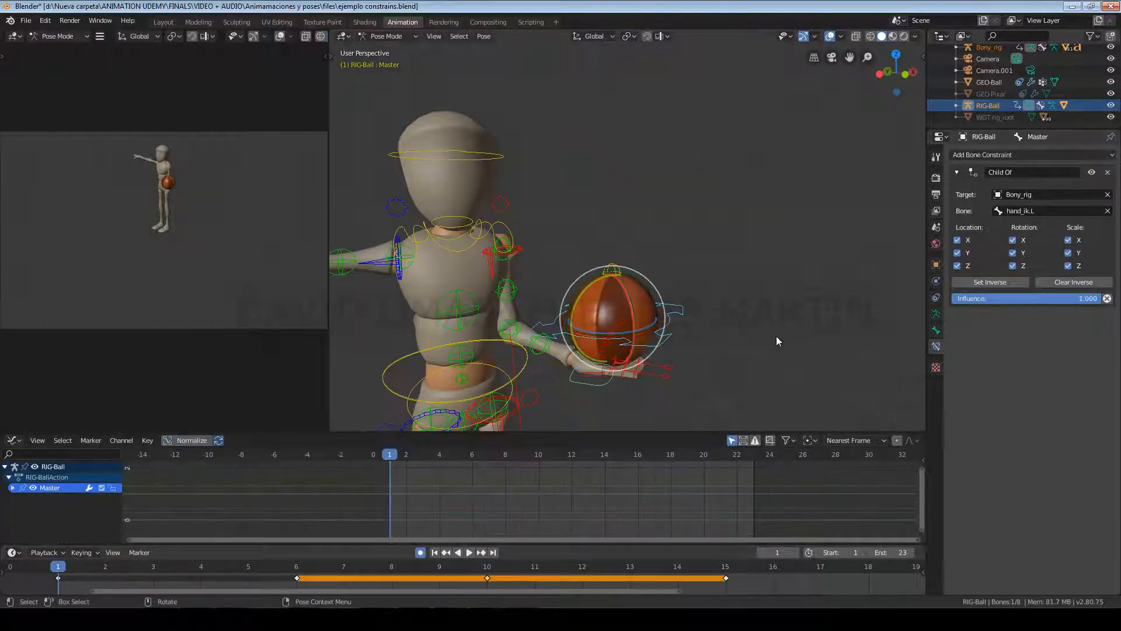
# Step through the ball Master bone's keyframes to check its motion, and return to frame 1
pyautogui.press('Down')
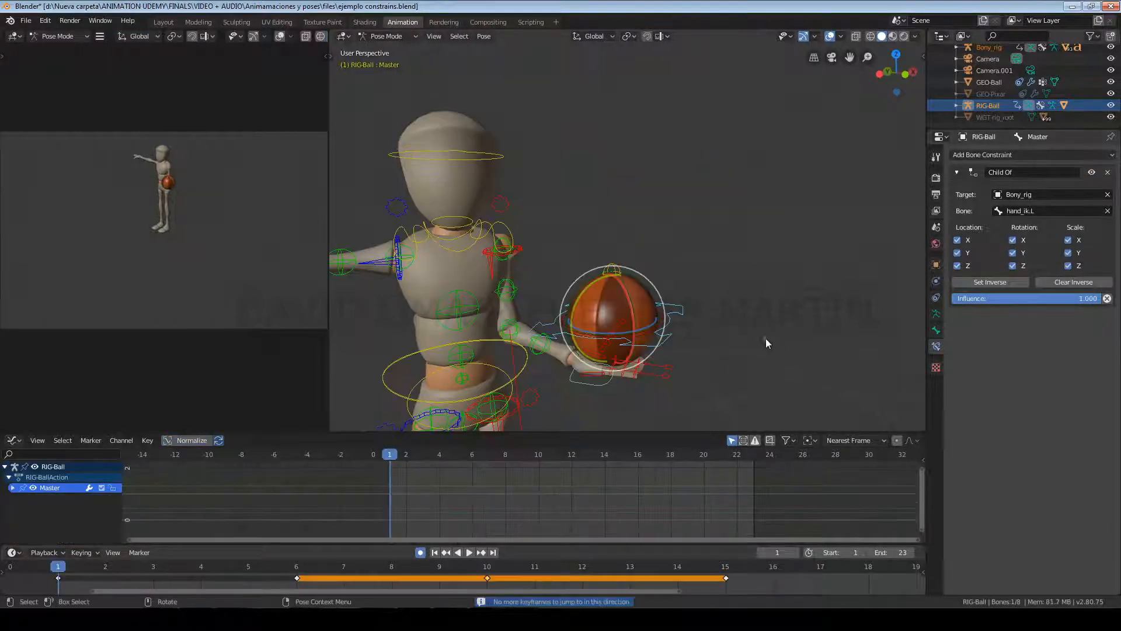
pyautogui.press('Up')
pyautogui.press('Up')
pyautogui.press('Up')
pyautogui.press('Down')
pyautogui.press('Down')
pyautogui.press('Down')
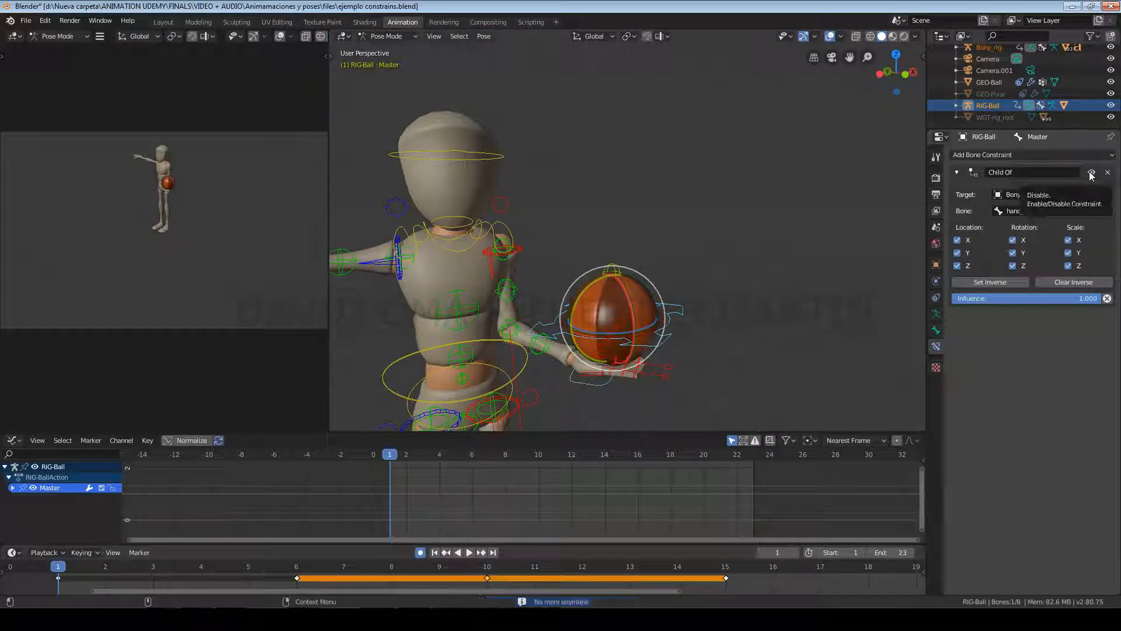
# Keyframe the ball Master bone's Child Of constraint as enabled at frame 1 and disabled at frame 7
pyautogui.press('i')
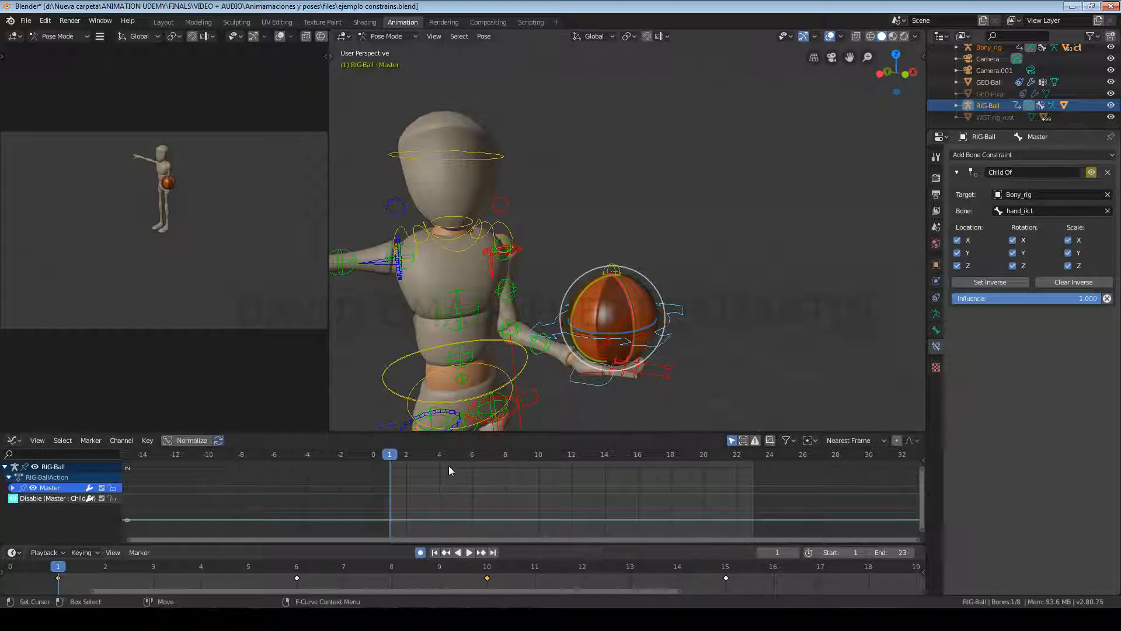
pyautogui.moveTo(102, 562); pyautogui.dragTo(345, 562)
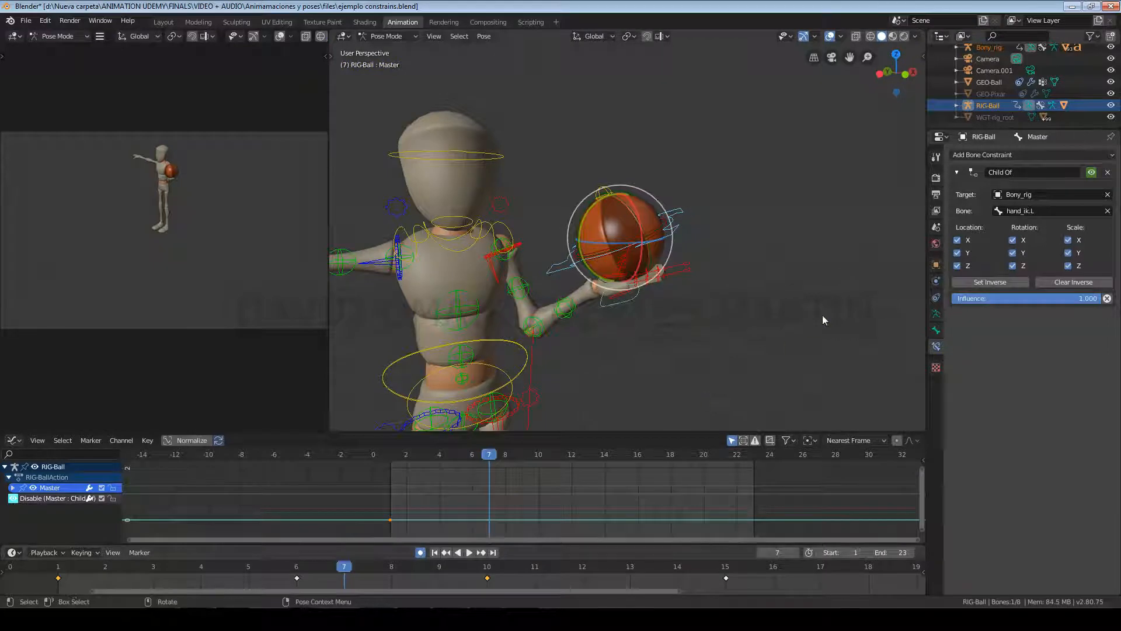
pyautogui.click(1091, 173)
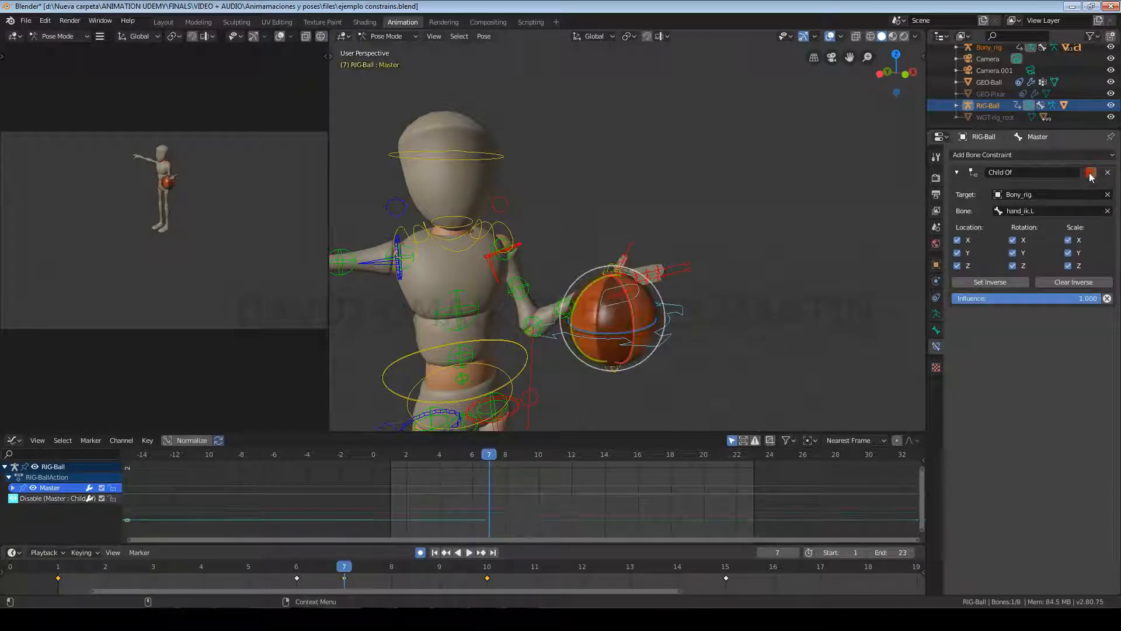
pyautogui.click(1091, 172)
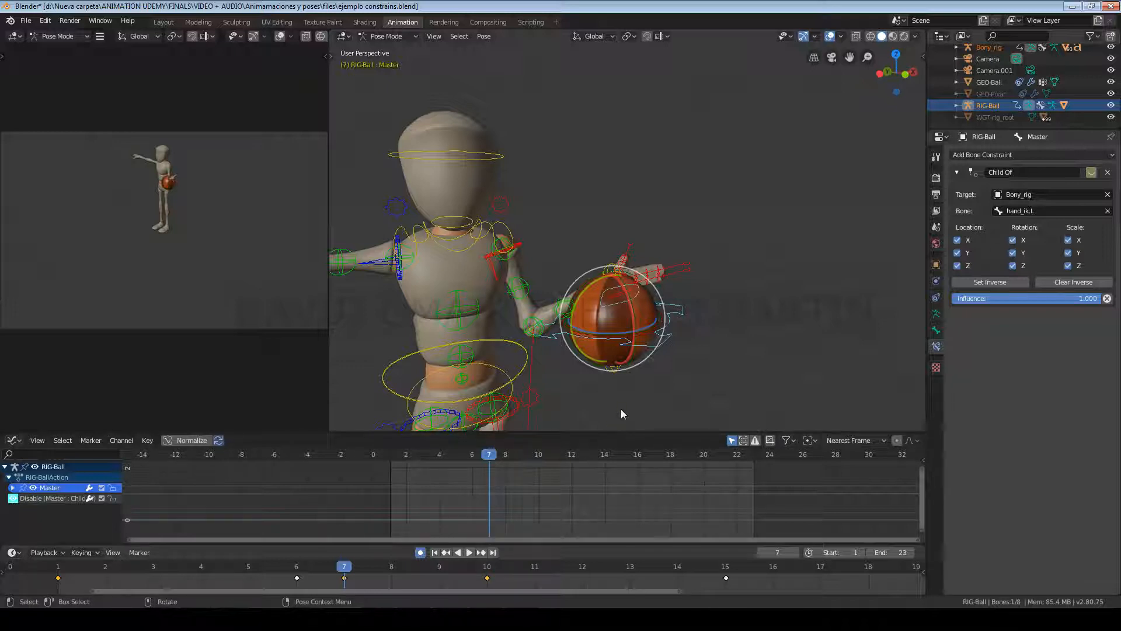
# Move the ball's Master bone up at frame 7 so the ball rests on the character's open left palm
pyautogui.press('g')
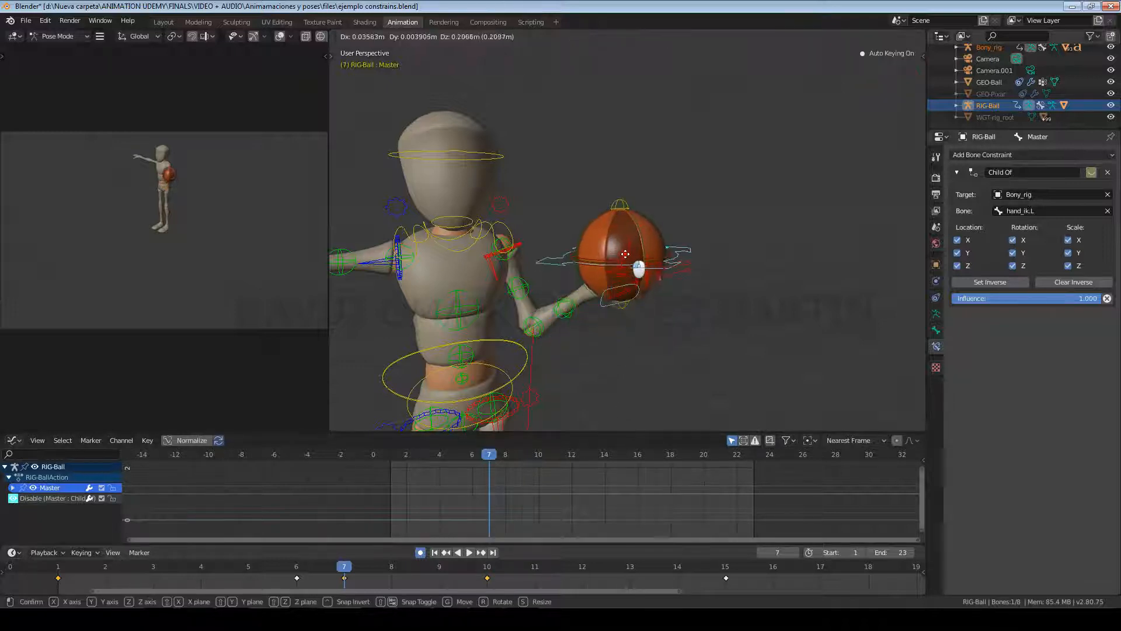
pyautogui.click(622, 284)
pyautogui.moveTo(651, 324)
pyautogui.mouseDown(button='middle')
pyautogui.moveTo(552, 334)
pyautogui.moveTo(663, 327)
pyautogui.mouseUp(button='middle')
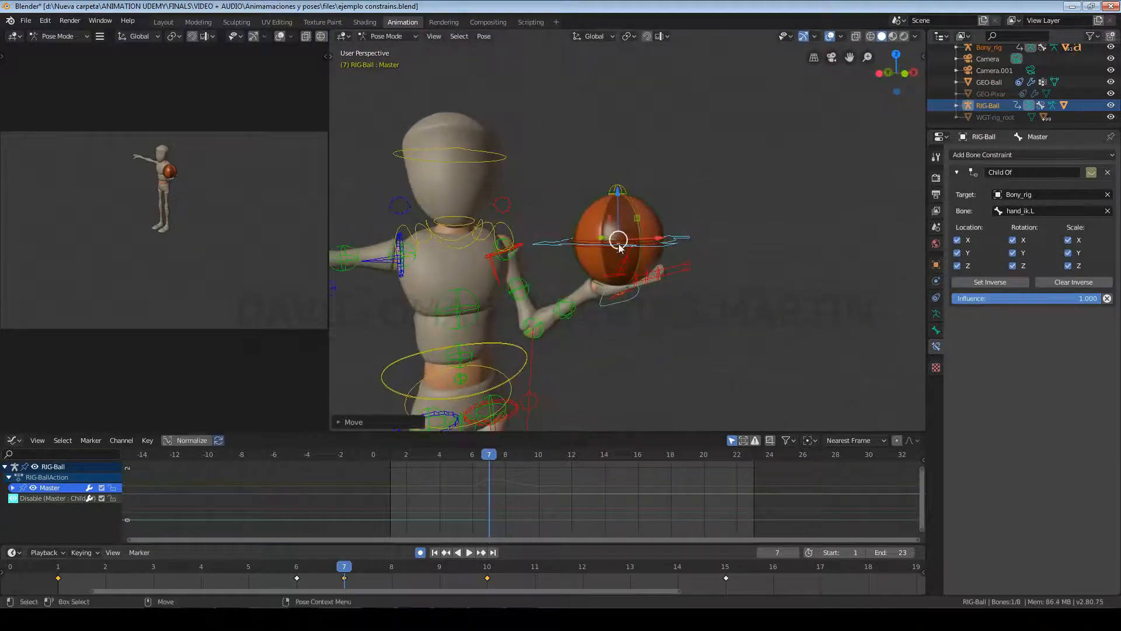
pyautogui.press('g')
pyautogui.press('Escape')
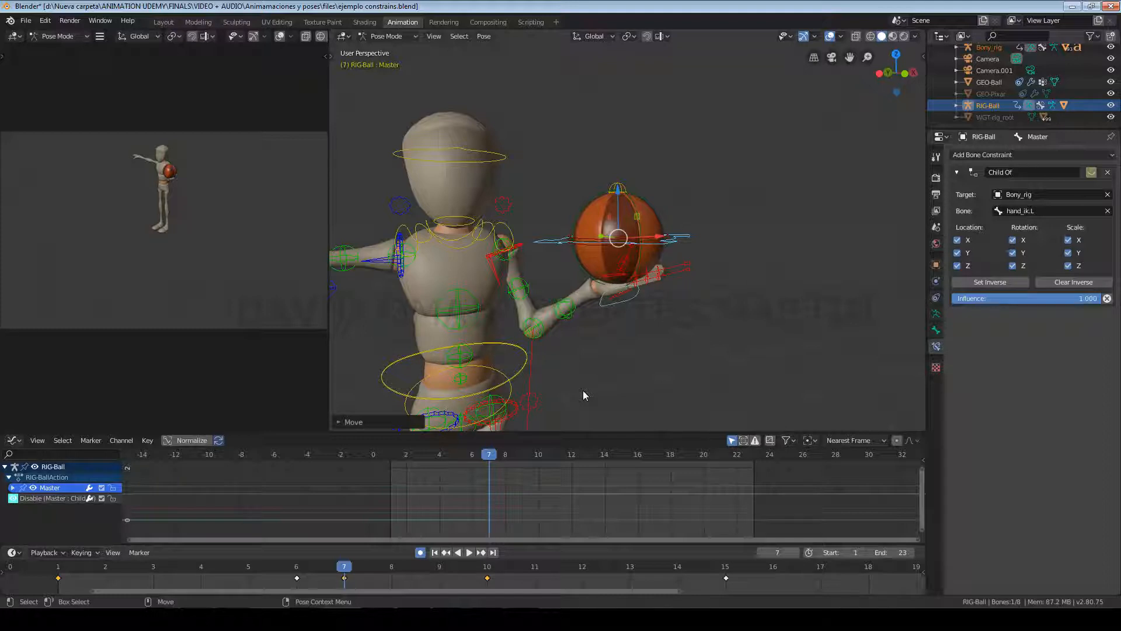
# Examine the Disable curve of the ball's Child Of constraint at frames 1 and 7, trying a move of the frame 7 keyframe
pyautogui.click(38, 500)
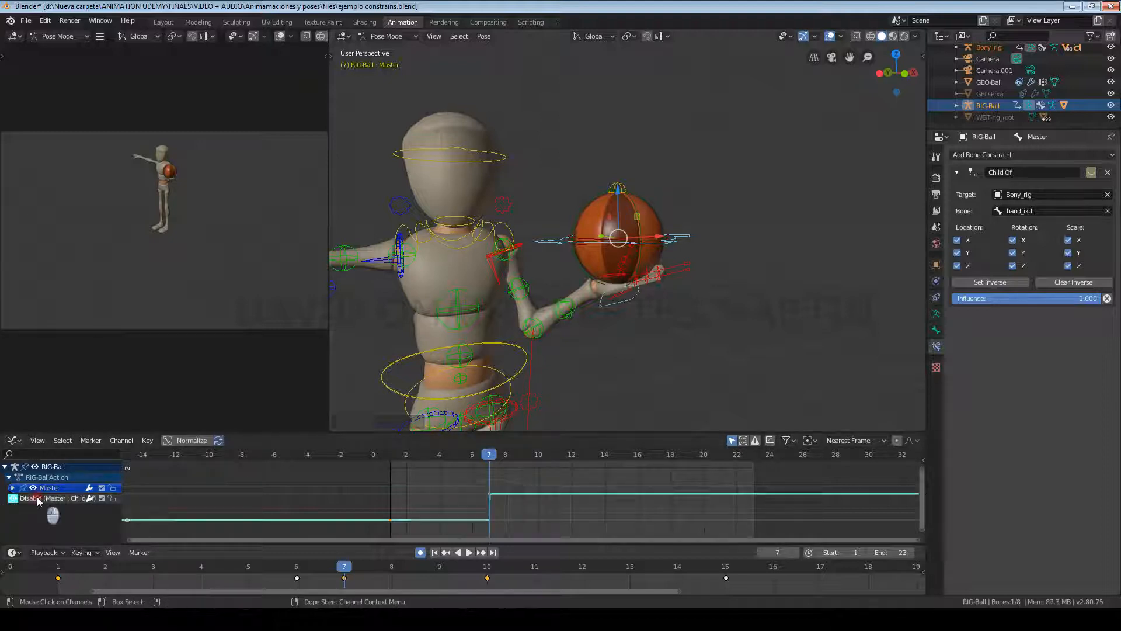
pyautogui.click(390, 519)
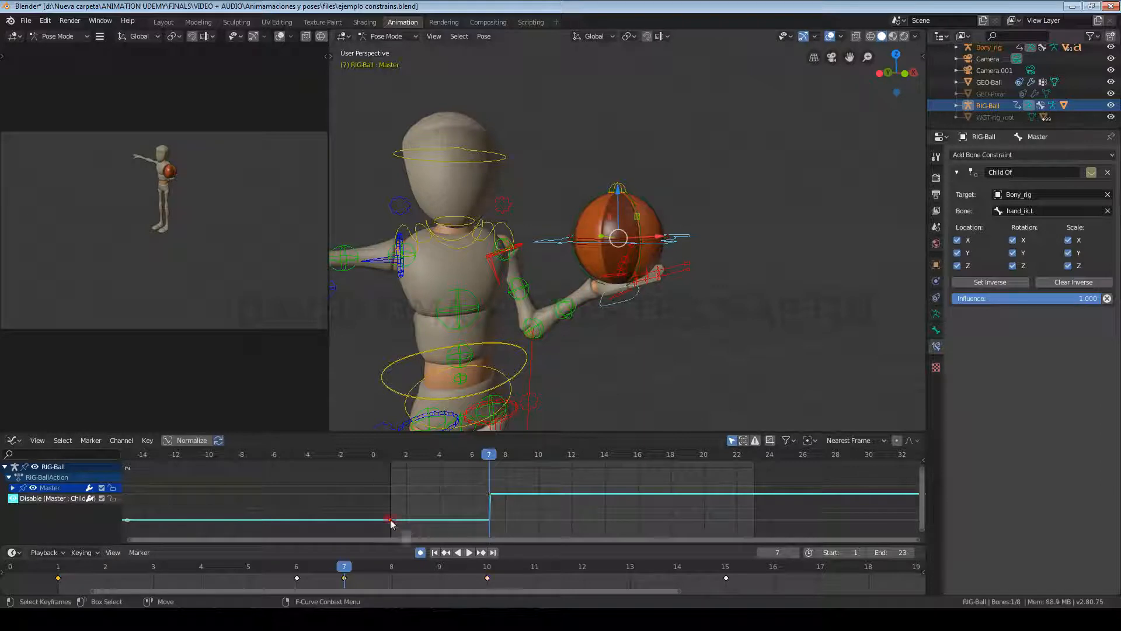
pyautogui.click(491, 494)
pyautogui.press('g')
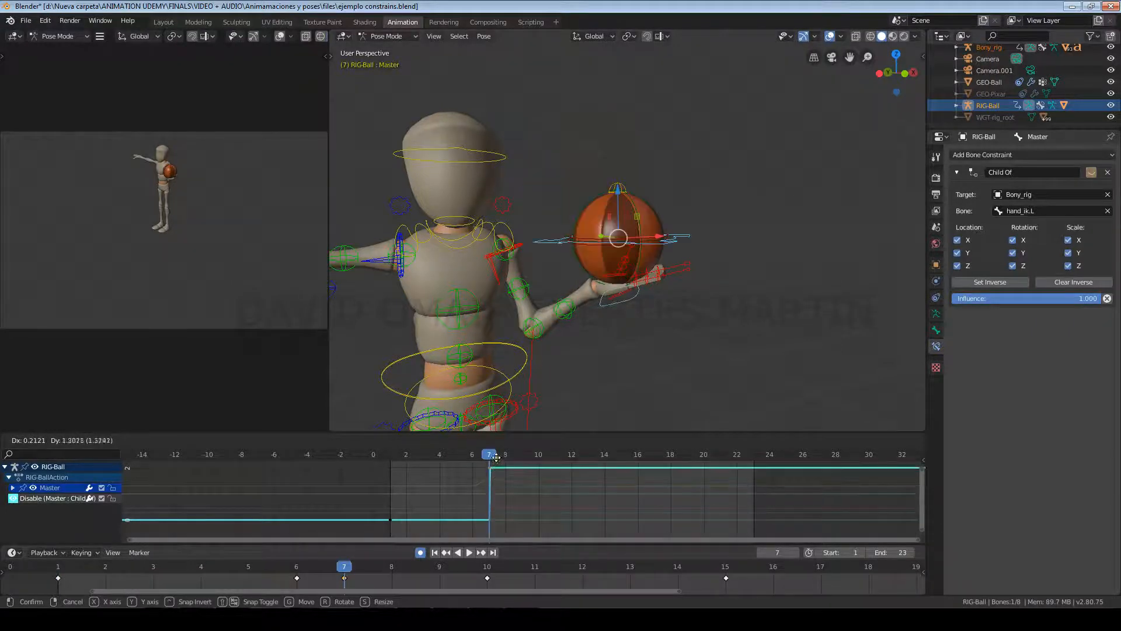
pyautogui.click(494, 492)
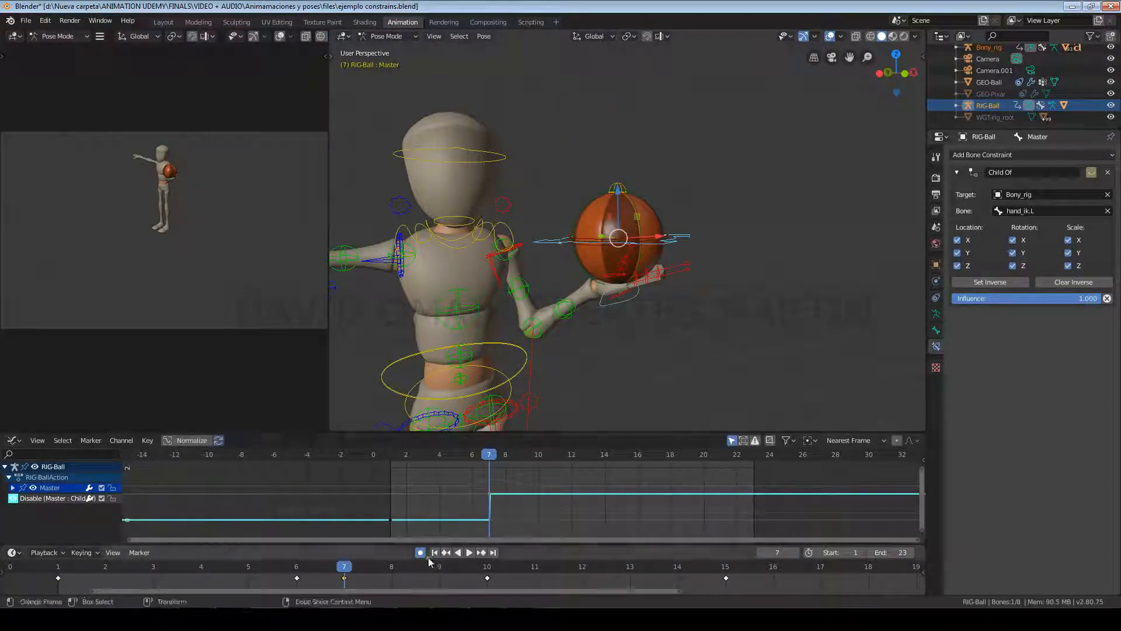
# At frame 10, raise the ball's Master bone about 0.7 m along global Z, above the open hand
pyautogui.moveTo(353, 572); pyautogui.dragTo(491, 573)
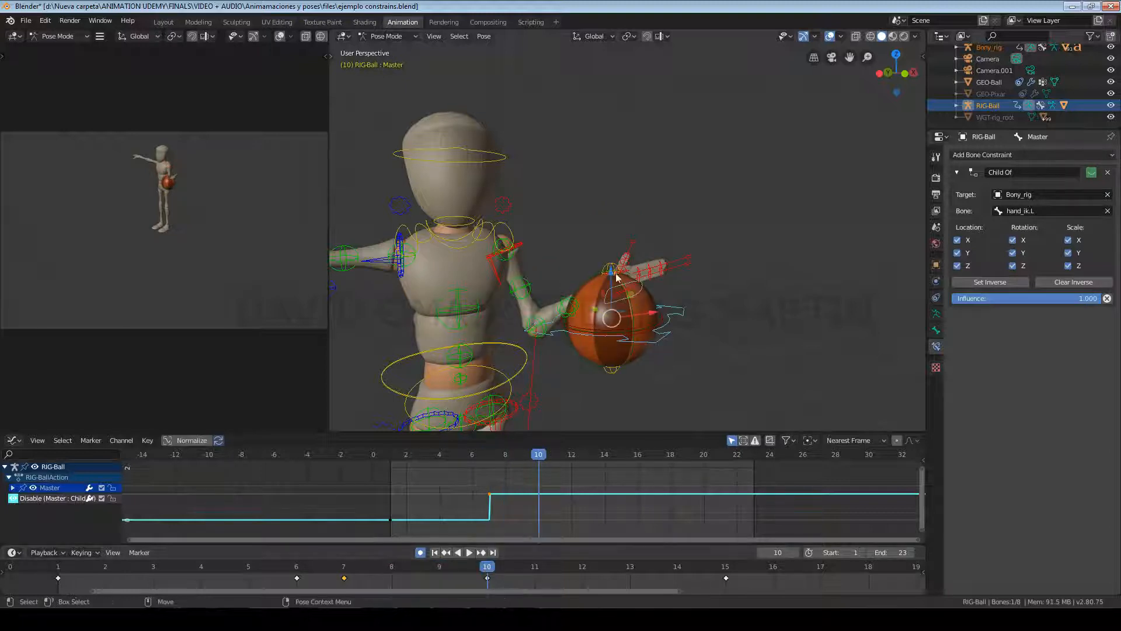
pyautogui.press('g')
pyautogui.press('z')
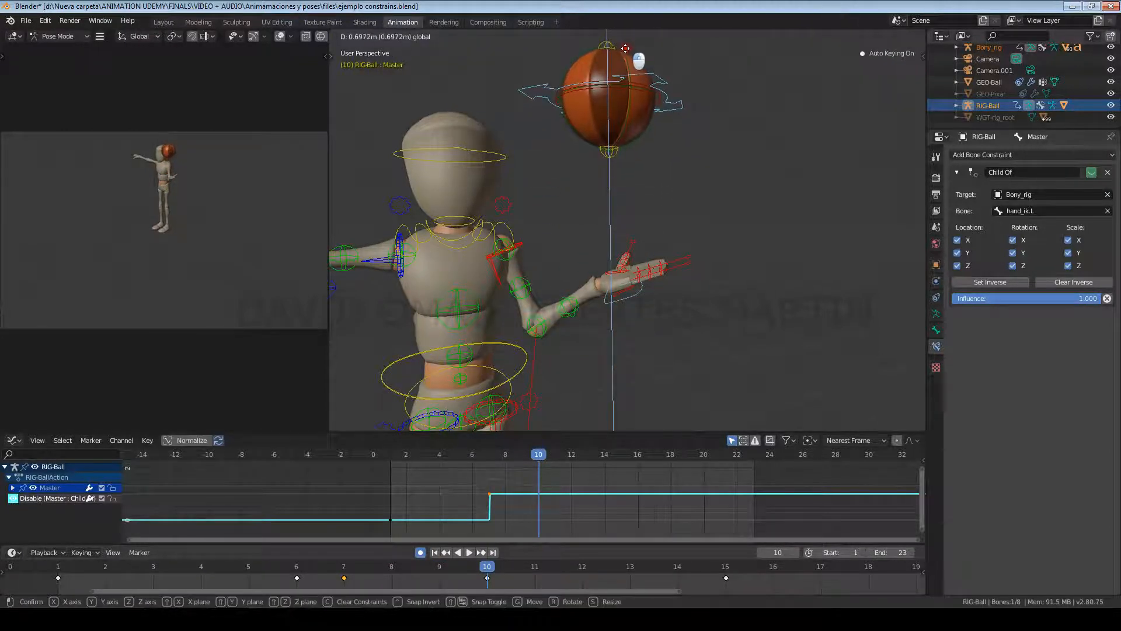
pyautogui.click(626, 48)
# Play back the ball throw, stop at frame 15, and toggle the ball's Child Of constraint there
pyautogui.click(391, 573)
pyautogui.click(467, 553)
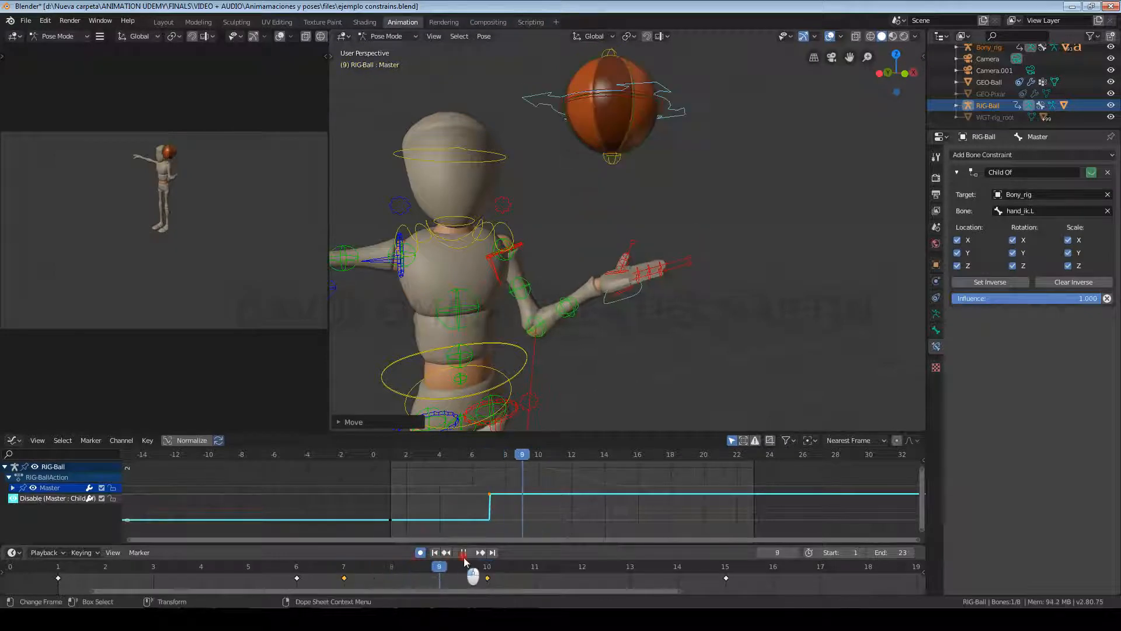
pyautogui.click(713, 562)
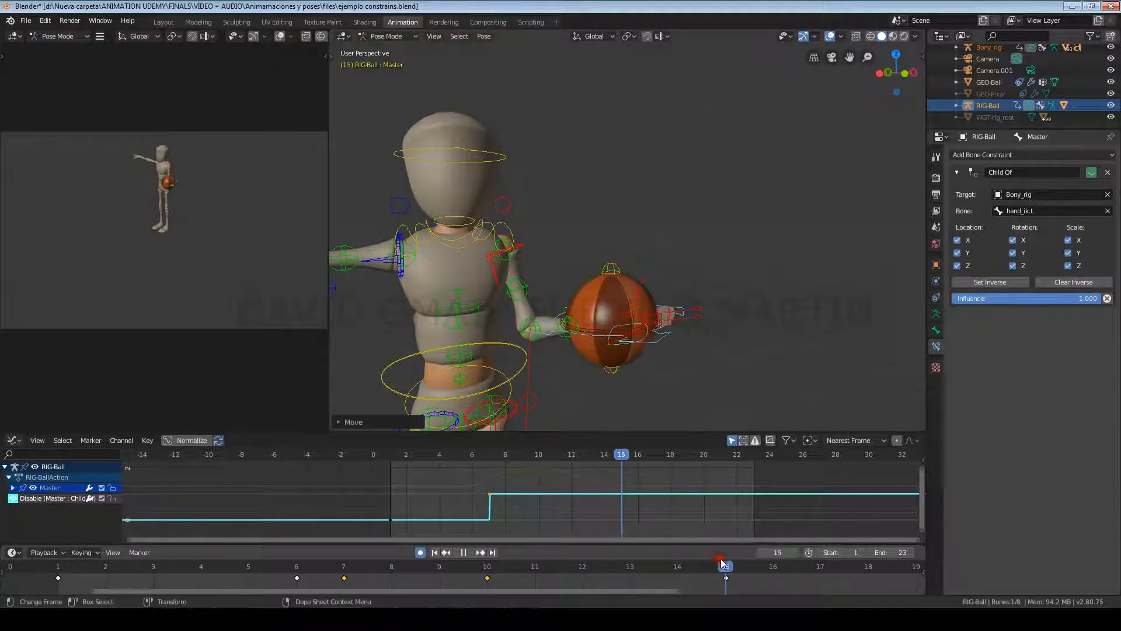
pyautogui.click(1095, 172)
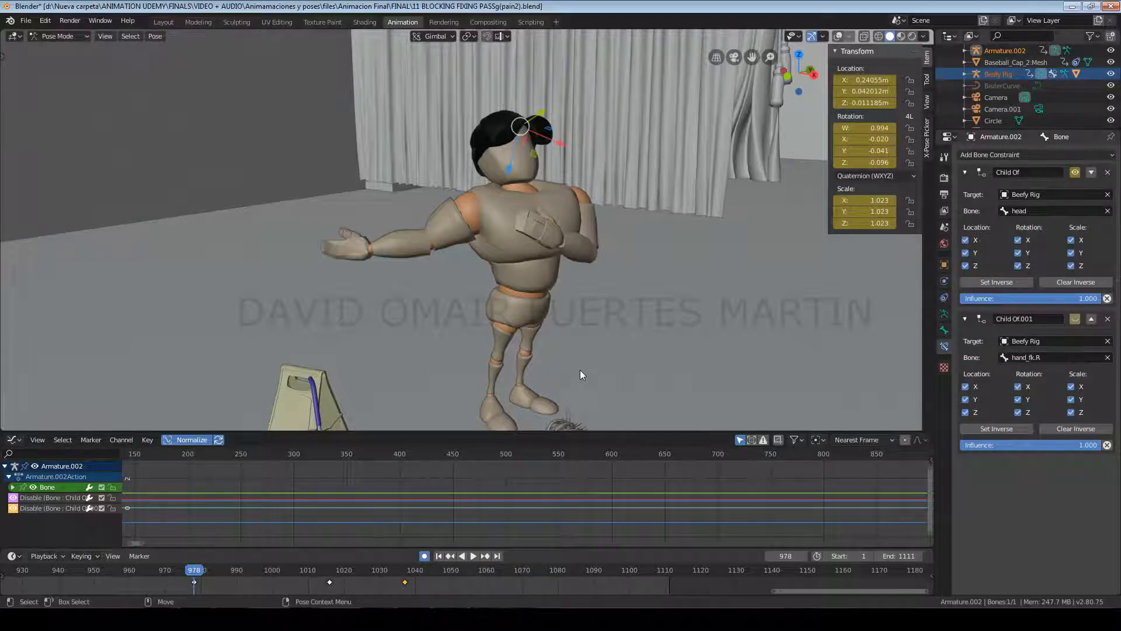
# In 11 BLOCKING FIXING PASSg(pain2).blend, step through the cap bone's keyframes at 978, 1016 and 1037 to compare its head and hand_fk.R constraint switching
pyautogui.press('Up')
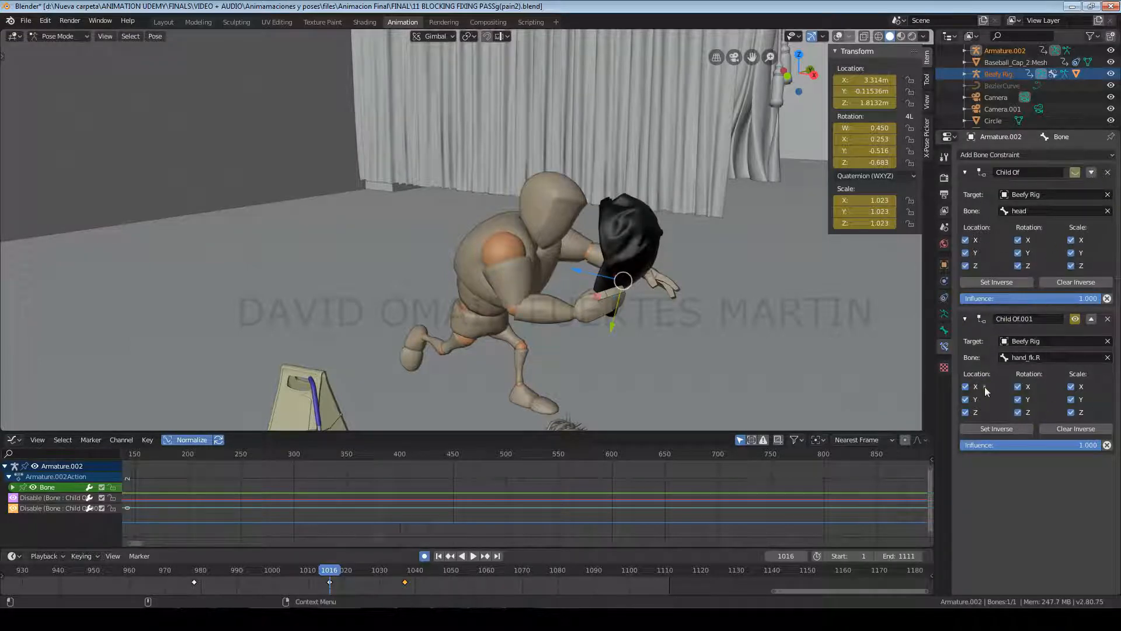
pyautogui.press('Down')
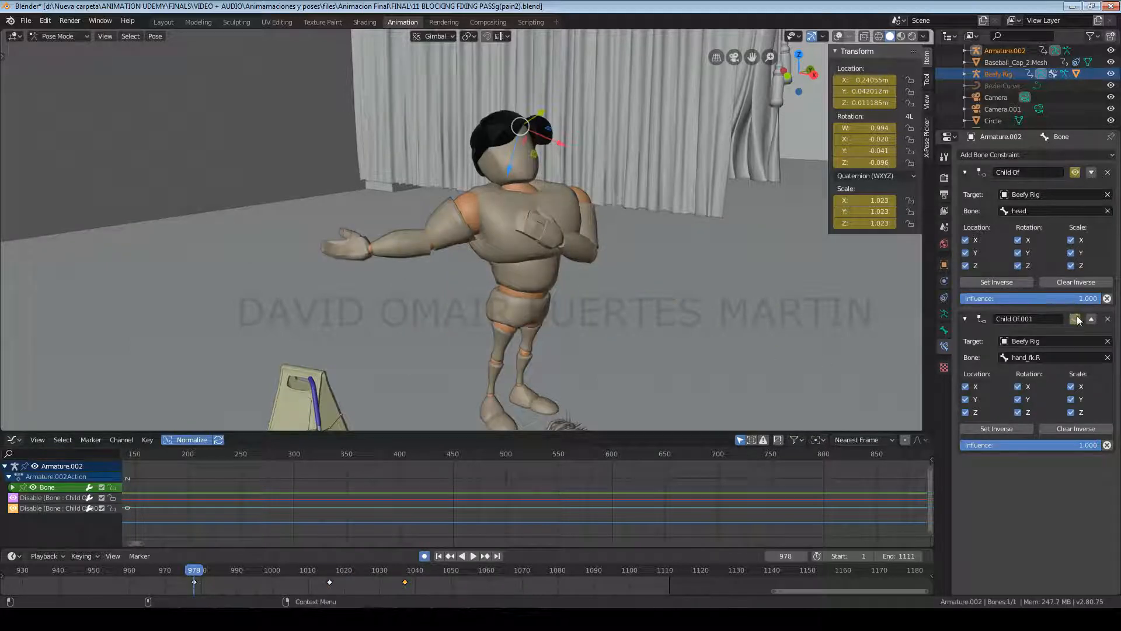
pyautogui.press('Up')
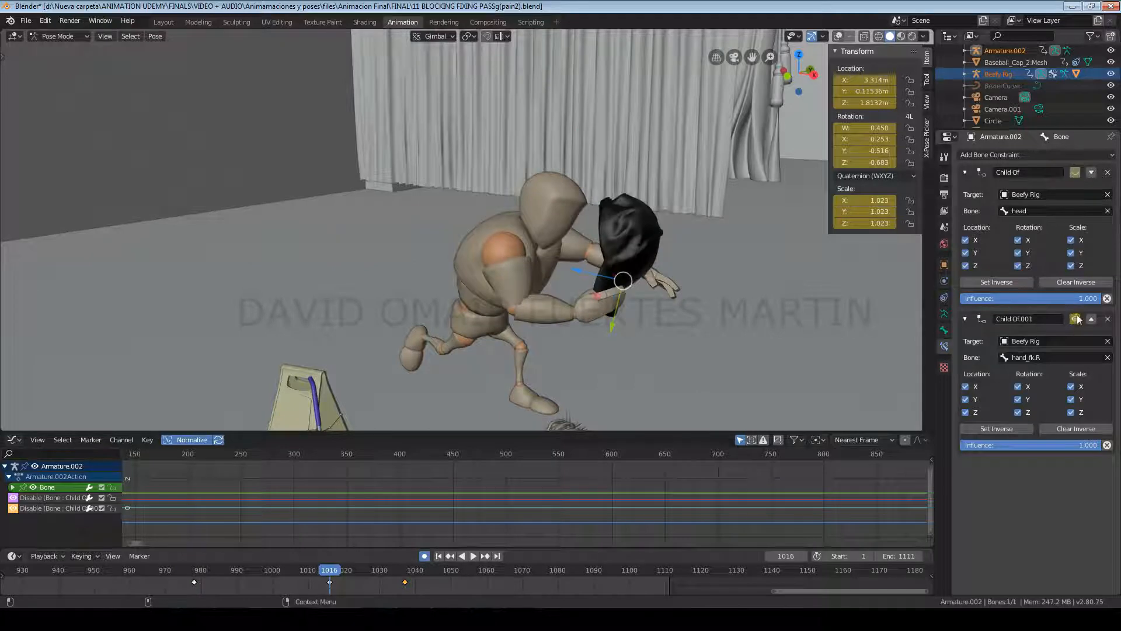
pyautogui.press('Up')
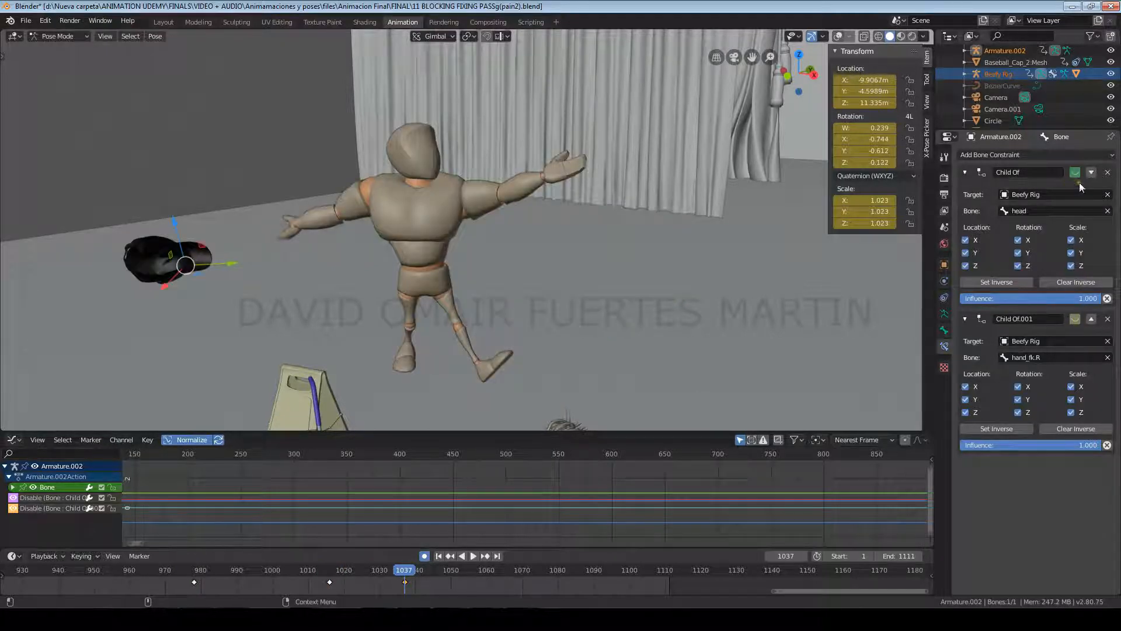
pyautogui.press('Down')
pyautogui.press('Down')
pyautogui.press('Up')
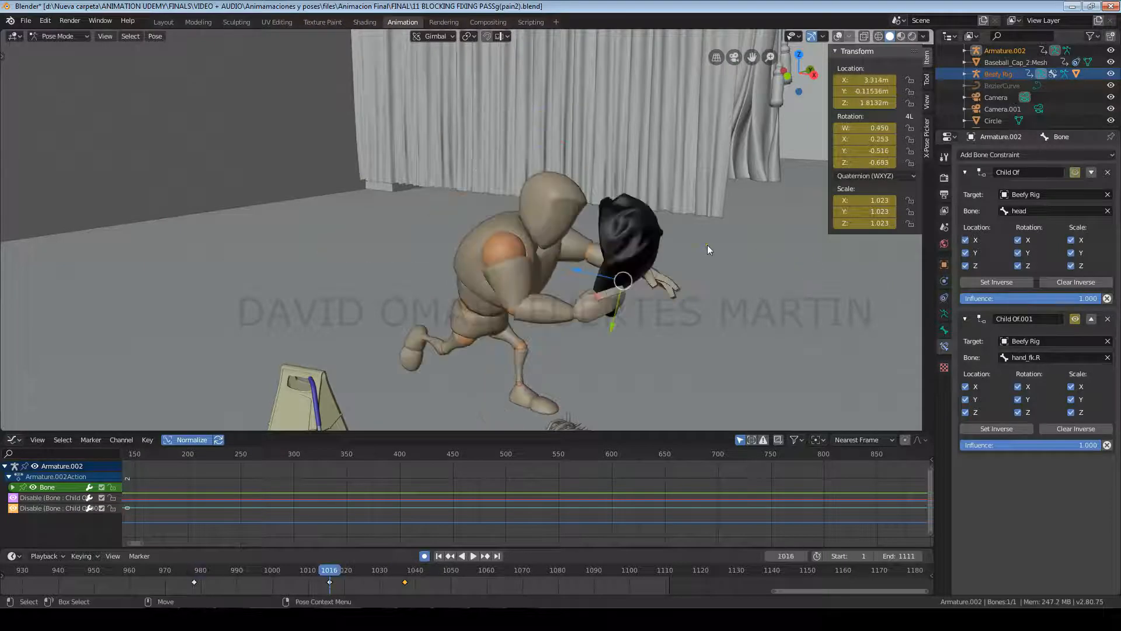
pyautogui.press('Down')
pyautogui.press('Up')
pyautogui.press('Up')
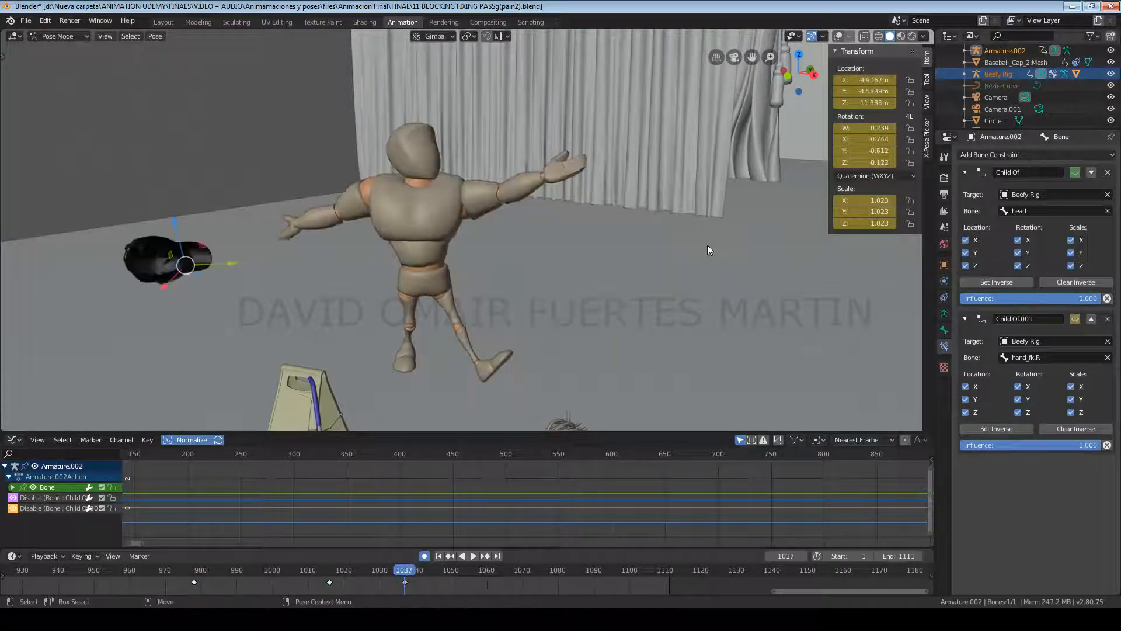
pyautogui.press('Down')
pyautogui.press('Down')
pyautogui.press('Up')
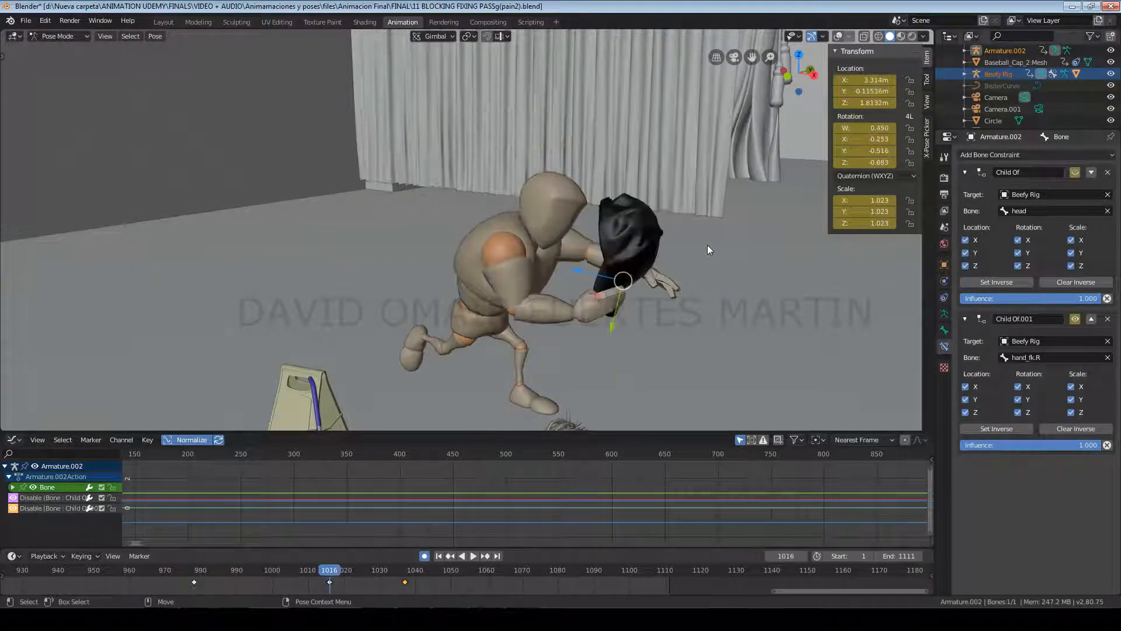
pyautogui.press('Up')
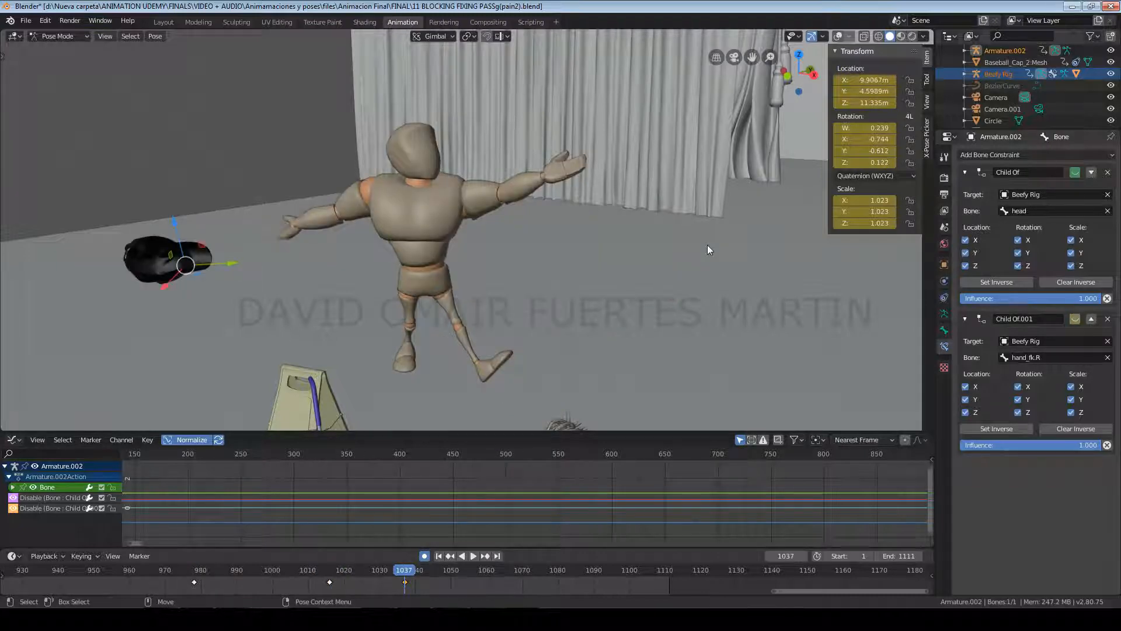
# Toggle the cap bone's Child Of constraints at frames 1016 and 978 to demonstrate how they affect the cap's position
pyautogui.press('Down')
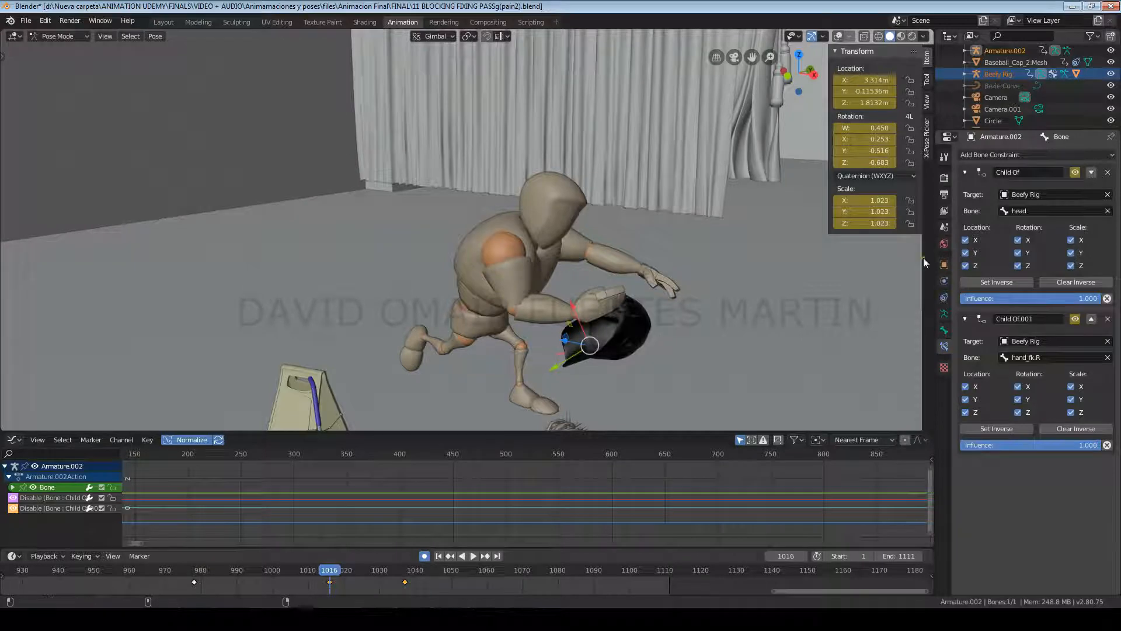
pyautogui.click(1076, 319)
pyautogui.press('Down')
pyautogui.click(1075, 319)
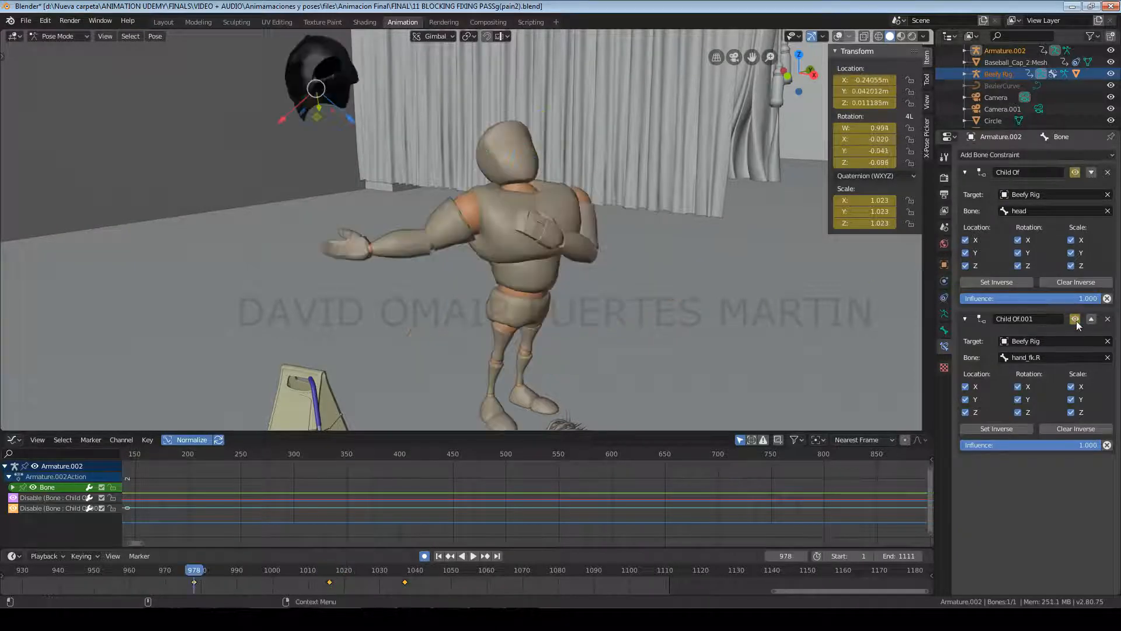
pyautogui.click(1075, 319)
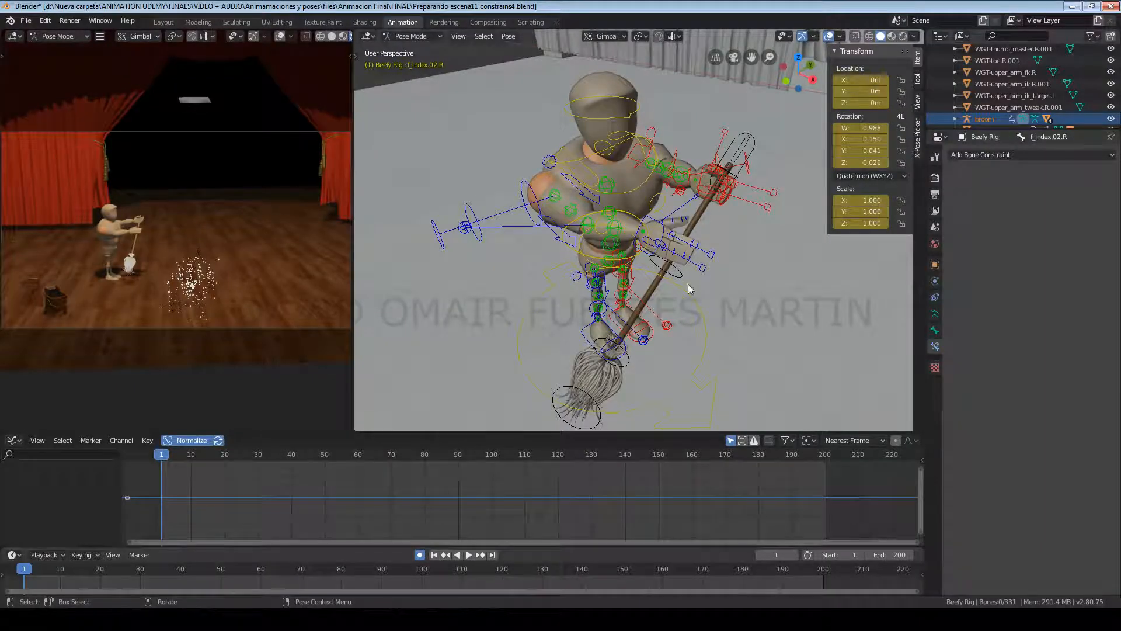
# In Preparando escena11 constrains4.blend, try moving the character's right and left hand IK controls away from the broom
pyautogui.click(655, 228)
pyautogui.press('g')
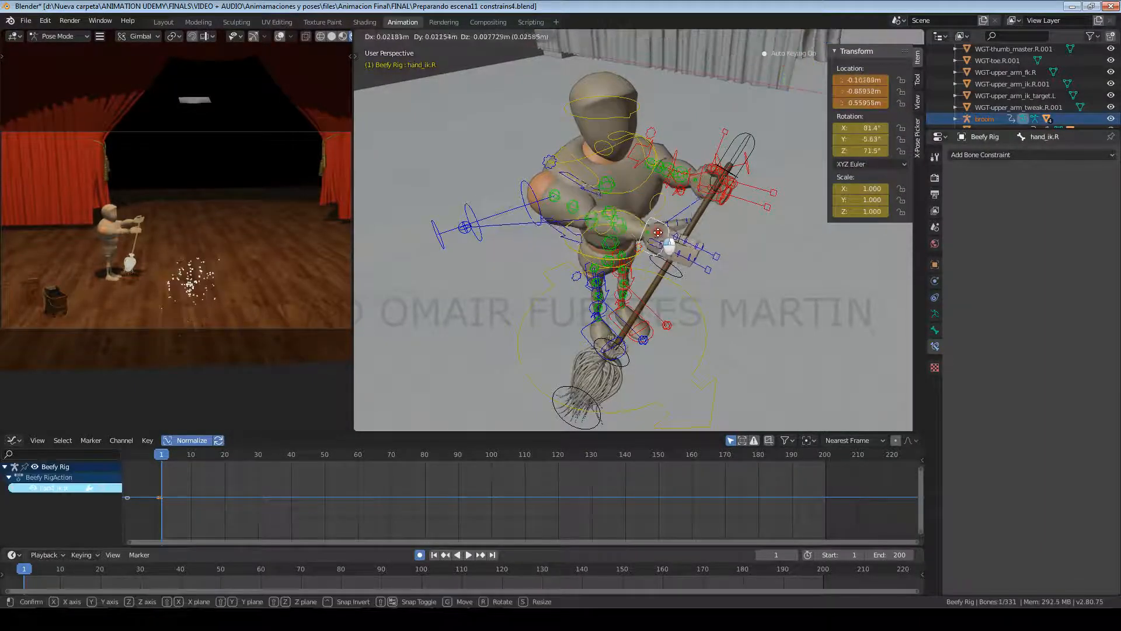
pyautogui.click(652, 247)
pyautogui.click(699, 185)
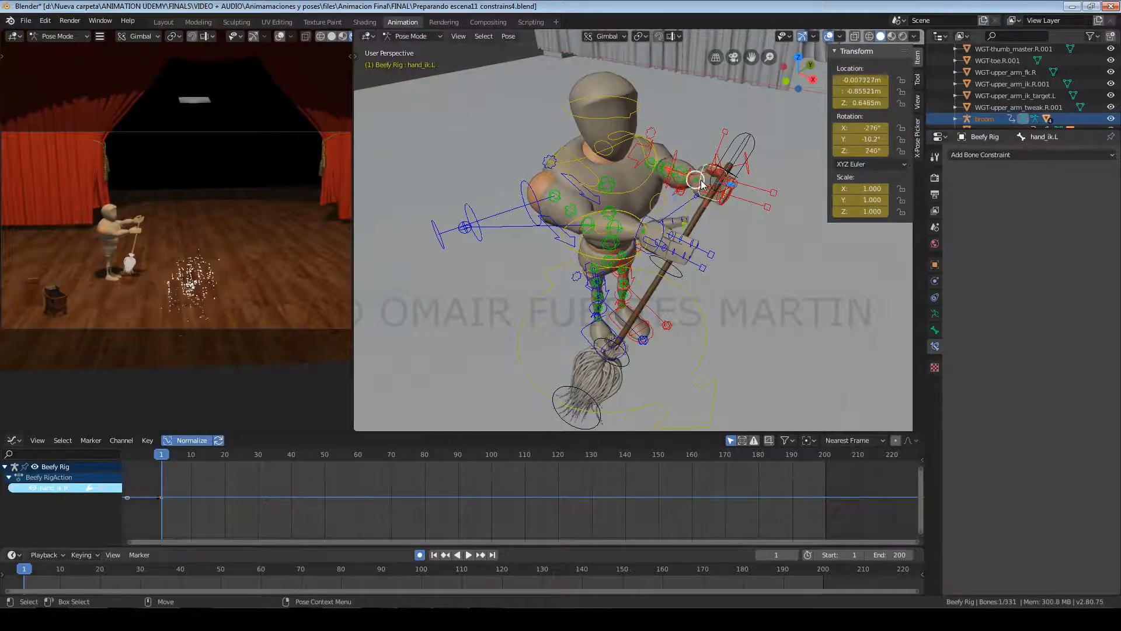
pyautogui.press('g')
pyautogui.click(699, 186)
pyautogui.click(484, 86)
# Switch to Object Mode, add a single-bone armature to the scene, and frame it in the view
pyautogui.click(427, 38)
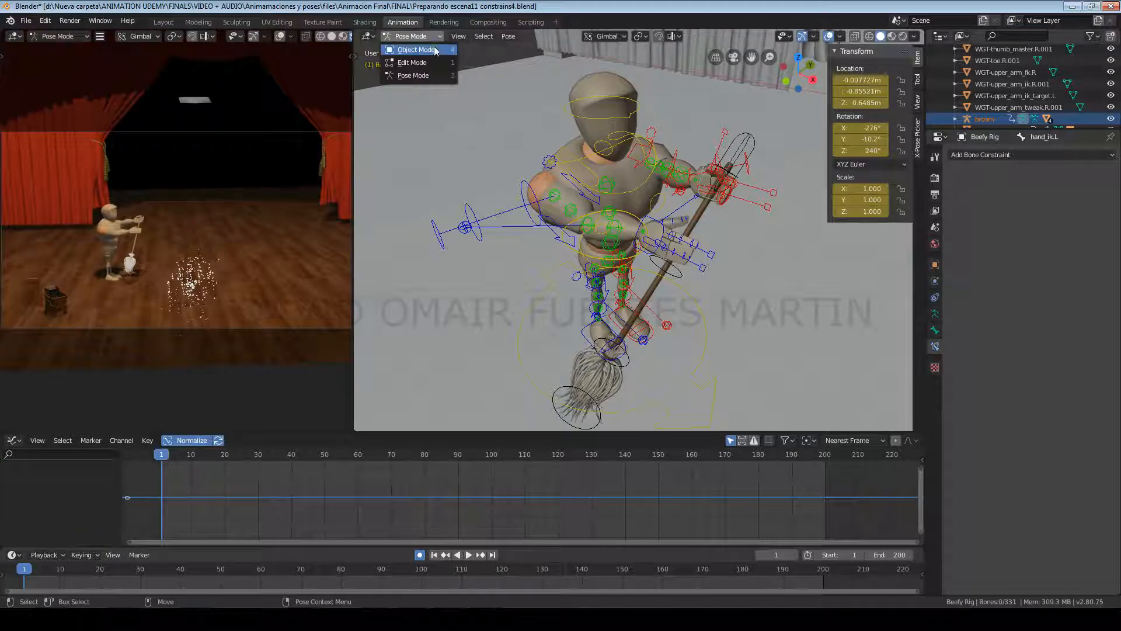
pyautogui.click(437, 51)
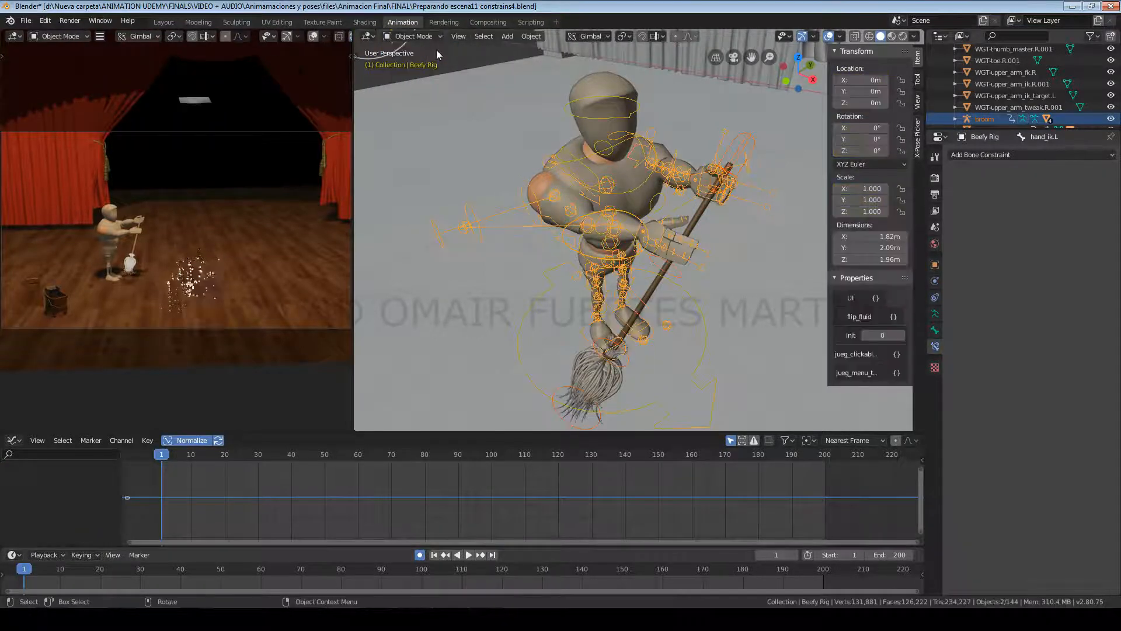
pyautogui.click(480, 106)
pyautogui.click(507, 36)
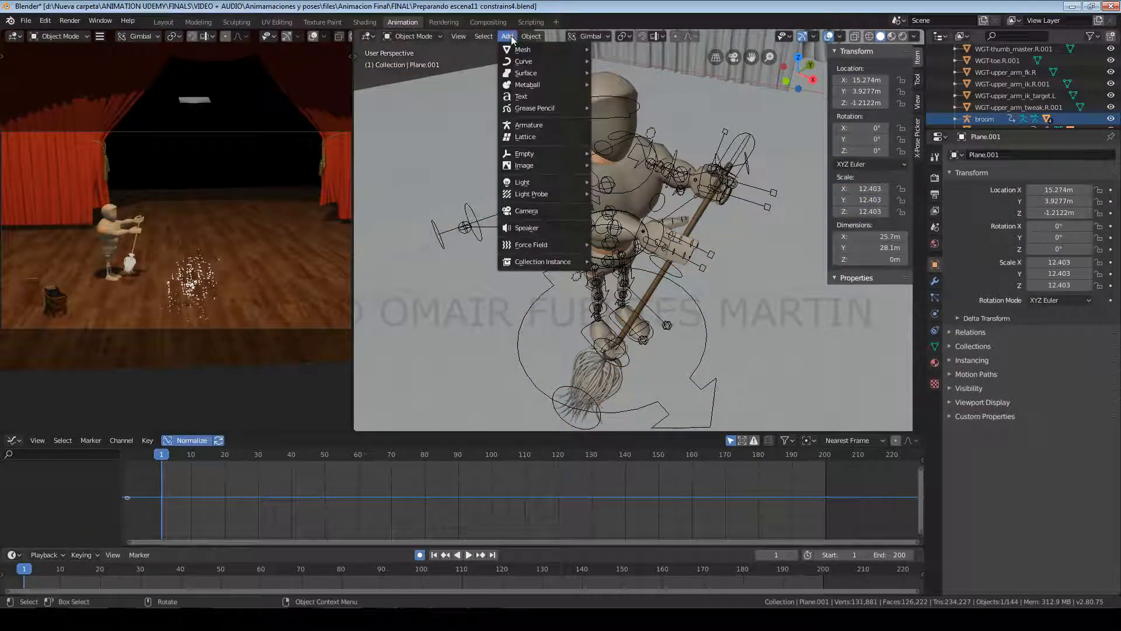
pyautogui.click(558, 124)
pyautogui.press('KP_Divide')
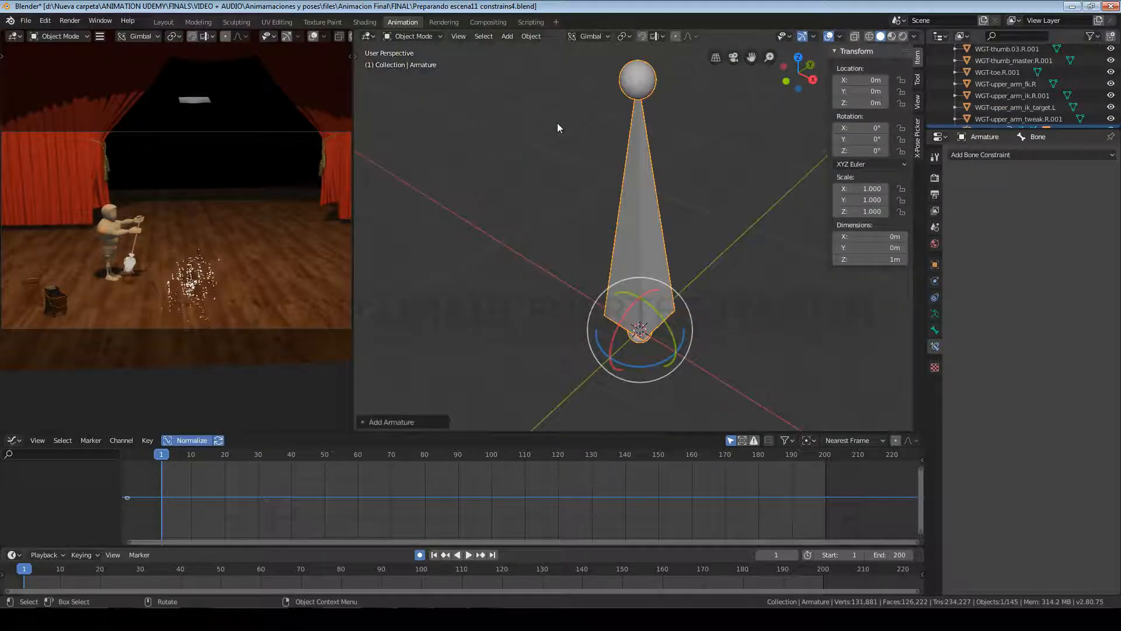
# Rotate the new armature freely to about X -3.4°, Y -3.9°, Z 31.9°
pyautogui.scroll(-3, 671, 234)
pyautogui.moveTo(672, 234)
pyautogui.mouseDown(button='middle')
pyautogui.moveTo(711, 259)
pyautogui.moveTo(672, 256)
pyautogui.mouseUp(button='middle')
pyautogui.press('r')
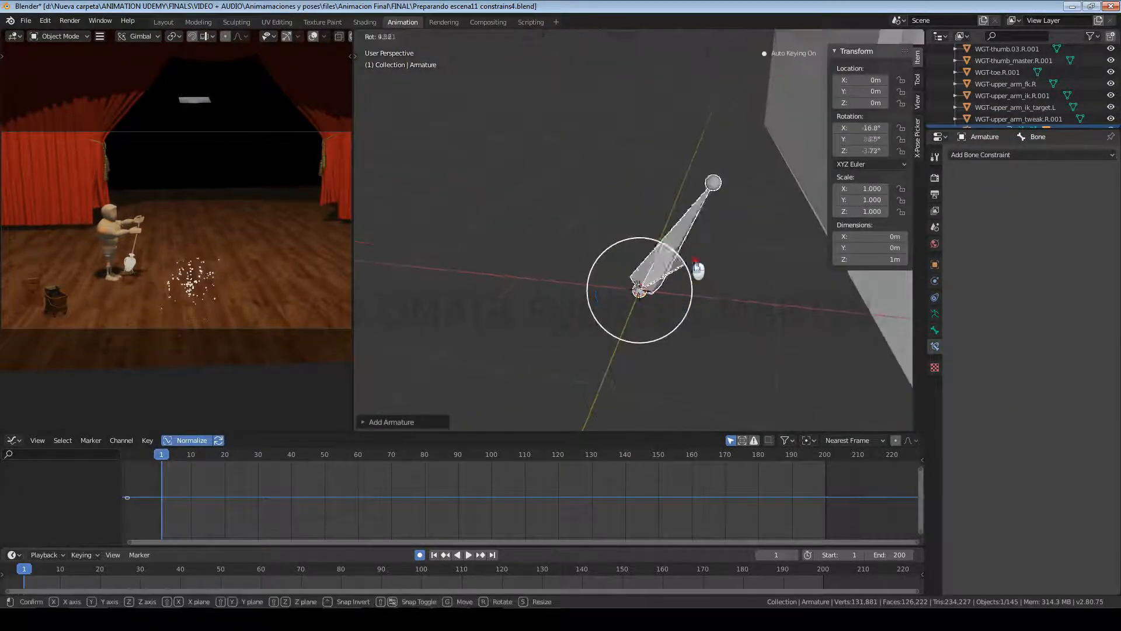
pyautogui.click(648, 265)
pyautogui.press('r')
pyautogui.press('r')
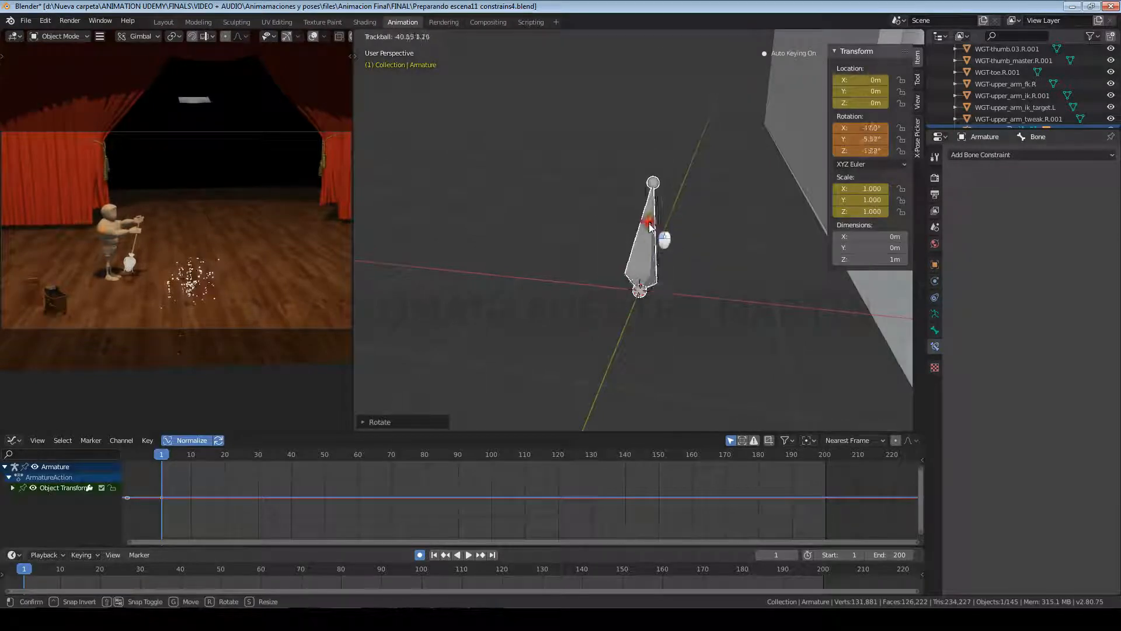
pyautogui.click(642, 246)
pyautogui.moveTo(643, 247); pyautogui.dragTo(671, 263, button='middle')
pyautogui.press('r')
pyautogui.press('r')
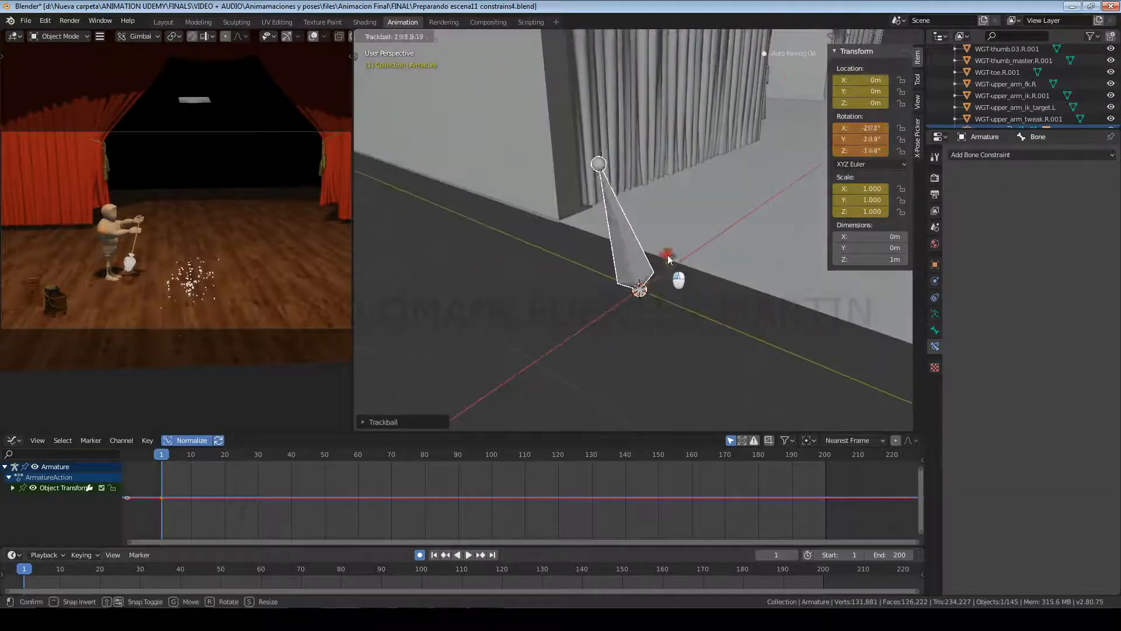
pyautogui.click(689, 299)
# Move the armature from the world origin to the character holding the broom, at about X 13.3 m, Y -3.7 m, Z -0.26 m
pyautogui.moveTo(629, 320); pyautogui.dragTo(664, 265, button='middle')
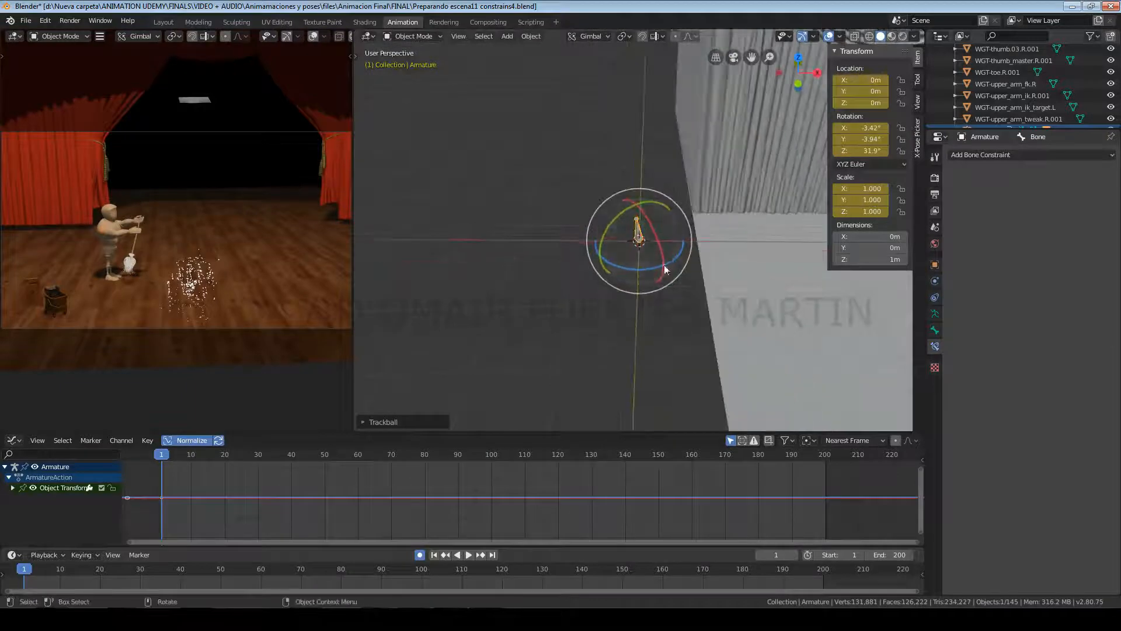
pyautogui.scroll(-5, 664, 265)
pyautogui.press('w')
pyautogui.moveTo(639, 236); pyautogui.dragTo(809, 264)
pyautogui.moveTo(797, 289); pyautogui.dragTo(706, 335, button='middle')
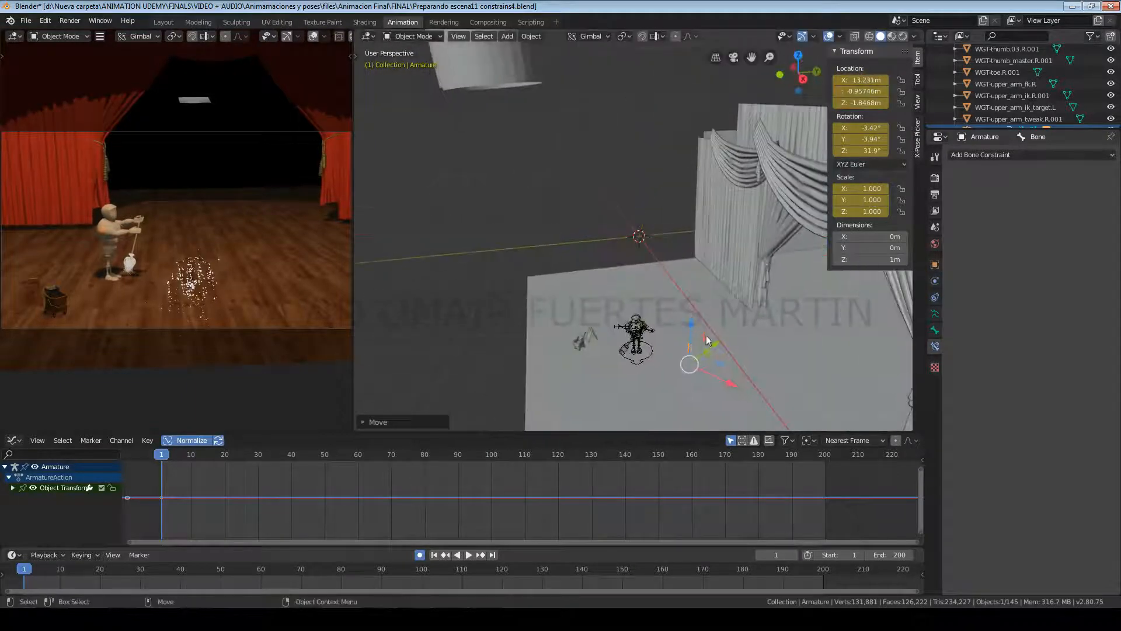
pyautogui.press('g')
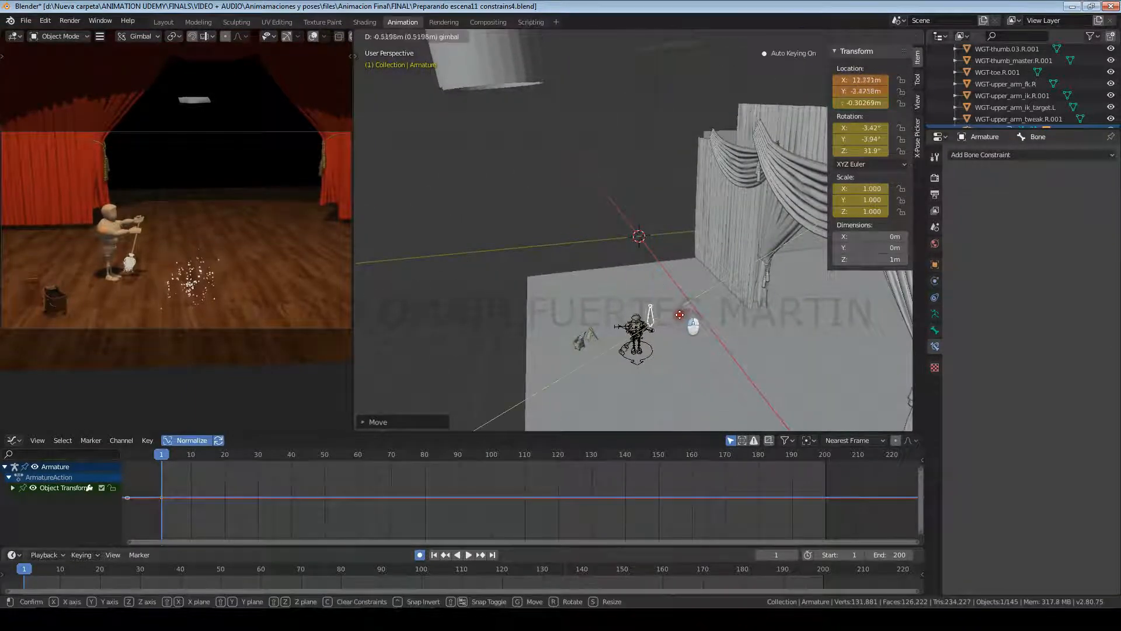
pyautogui.moveTo(664, 328); pyautogui.dragTo(664, 328)
pyautogui.press('KP_Decimal')
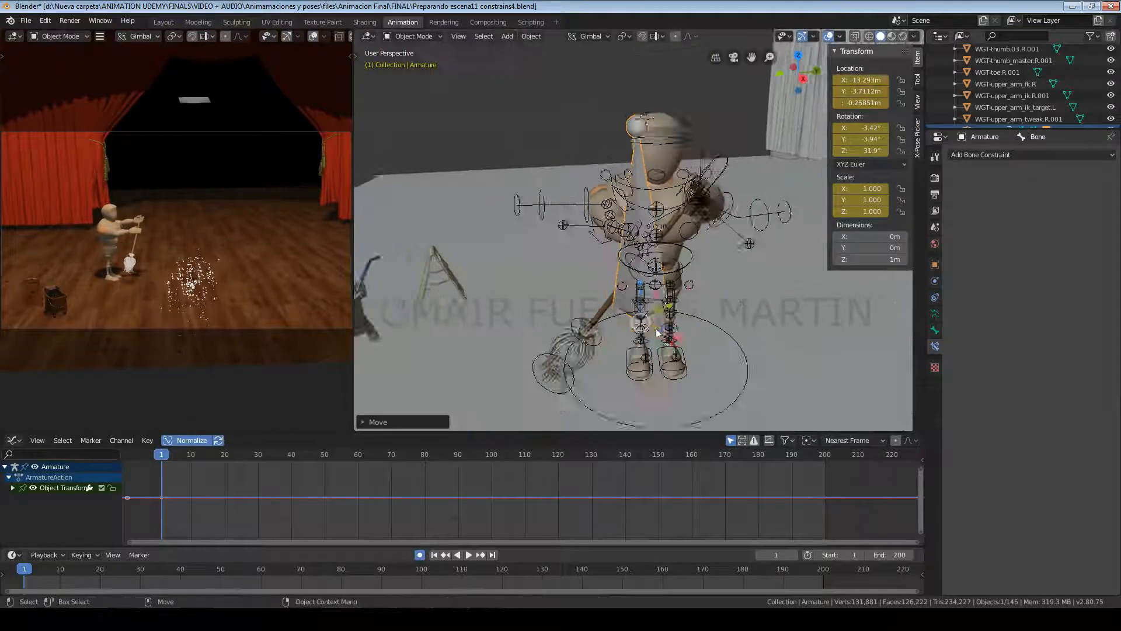
# Scale the armature to about 0.389 and turn and move it to the broom handle between the character's hands
pyautogui.moveTo(567, 333); pyautogui.dragTo(645, 303, button='middle')
pyautogui.moveTo(646, 303); pyautogui.dragTo(637, 308)
pyautogui.moveTo(638, 307); pyautogui.dragTo(577, 286, button='middle')
pyautogui.moveTo(655, 250); pyautogui.dragTo(674, 212)
pyautogui.moveTo(660, 256); pyautogui.dragTo(677, 330)
pyautogui.scroll(4, 690, 271)
pyautogui.moveTo(679, 278); pyautogui.dragTo(733, 141)
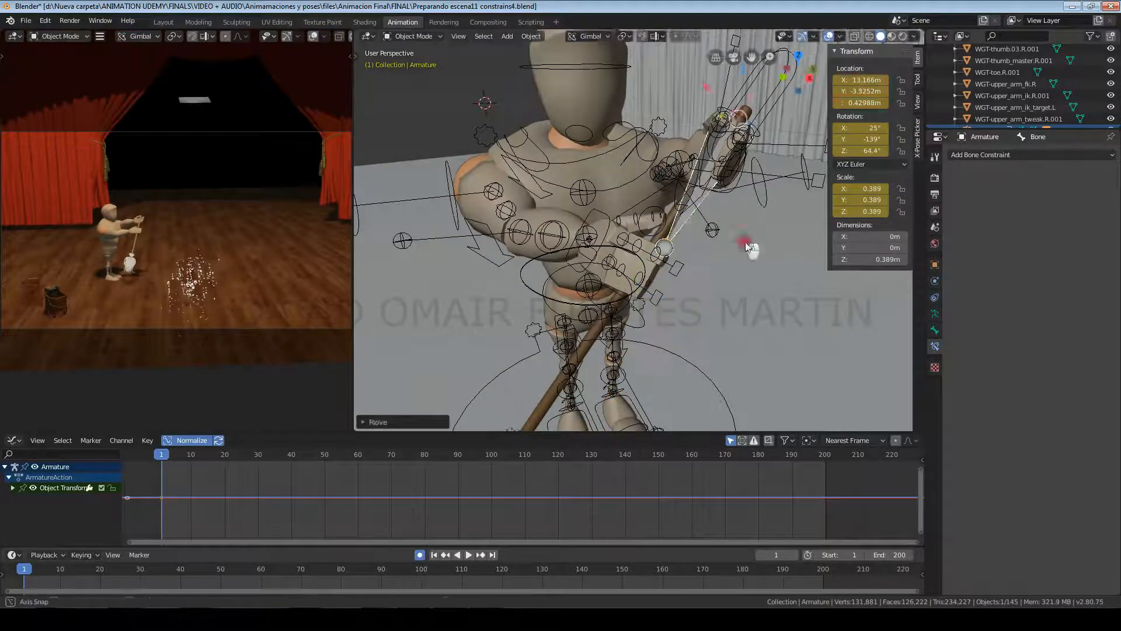
# Nudge the armature onto the broom handle at the upper hand, at about X 13.2 m, Y -3.35 m, Z 0.44 m
pyautogui.moveTo(748, 248); pyautogui.dragTo(741, 326, button='middle')
pyautogui.moveTo(745, 329); pyautogui.dragTo(702, 249)
pyautogui.moveTo(730, 298); pyautogui.dragTo(783, 268, button='middle')
pyautogui.scroll(4, 782, 268)
pyautogui.moveTo(652, 108); pyautogui.dragTo(636, 120)
pyautogui.moveTo(701, 202); pyautogui.dragTo(584, 222, button='middle')
pyautogui.moveTo(717, 147); pyautogui.dragTo(709, 154)
pyautogui.moveTo(566, 171); pyautogui.dragTo(660, 166, button='middle')
pyautogui.moveTo(640, 115); pyautogui.dragTo(636, 119)
# Fine-tune the armature's rotation to about X 2.6°, Y -144°, Z 64.7° so its bone follows the broom handle
pyautogui.scroll(2, 624, 260)
pyautogui.scroll(-5, 625, 260)
pyautogui.moveTo(624, 260); pyautogui.dragTo(554, 257, button='middle')
pyautogui.moveTo(703, 204); pyautogui.dragTo(708, 203)
pyautogui.click(712, 197)
pyautogui.moveTo(712, 197); pyautogui.dragTo(686, 265, button='middle')
pyautogui.scroll(-3, 686, 265)
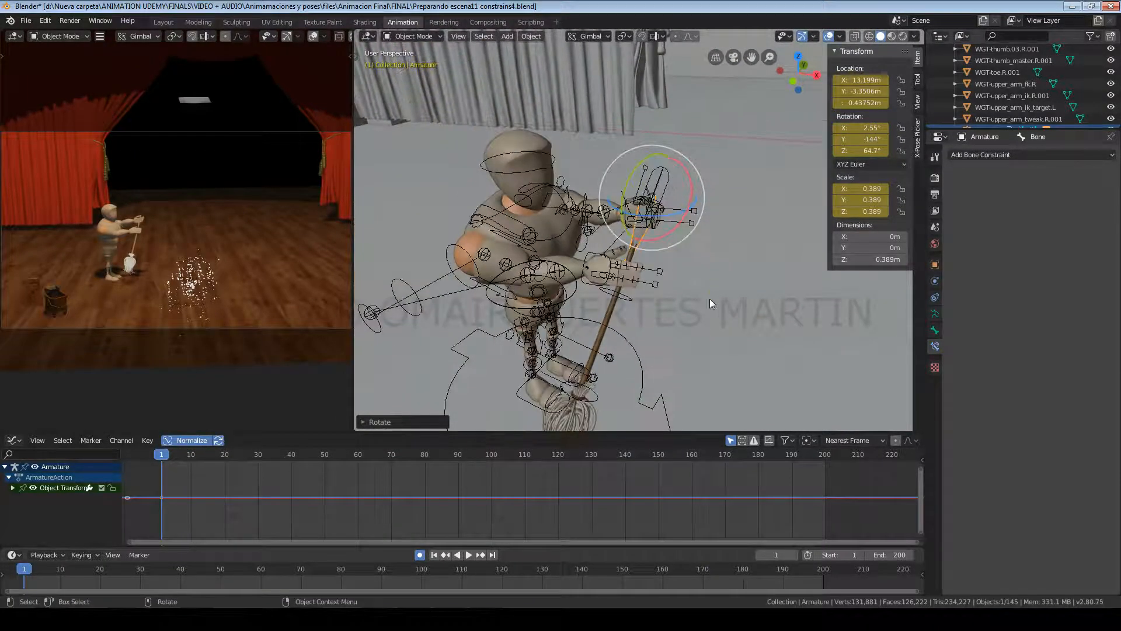
# Select the helper armature, the broom rig and the Beefy Rig together and switch them to Pose Mode
pyautogui.click(643, 232)
pyautogui.click(642, 231)
pyautogui.press('w')
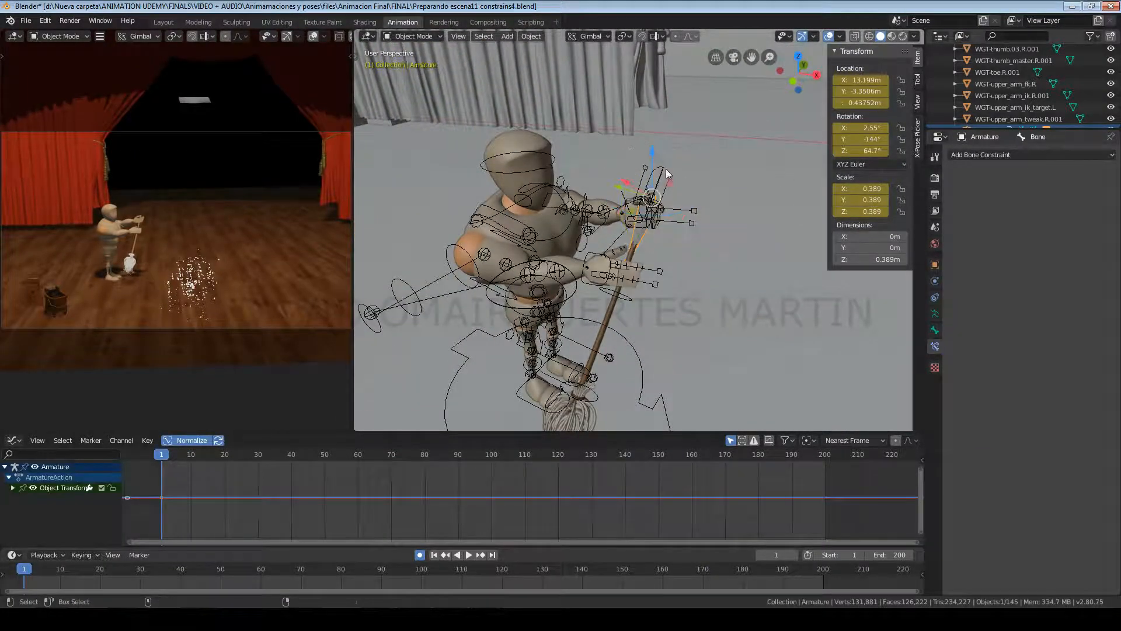
pyautogui.keyDown('shift'); pyautogui.click(666, 174); pyautogui.keyUp('shift')
pyautogui.keyDown('shift'); pyautogui.click(640, 403); pyautogui.keyUp('shift')
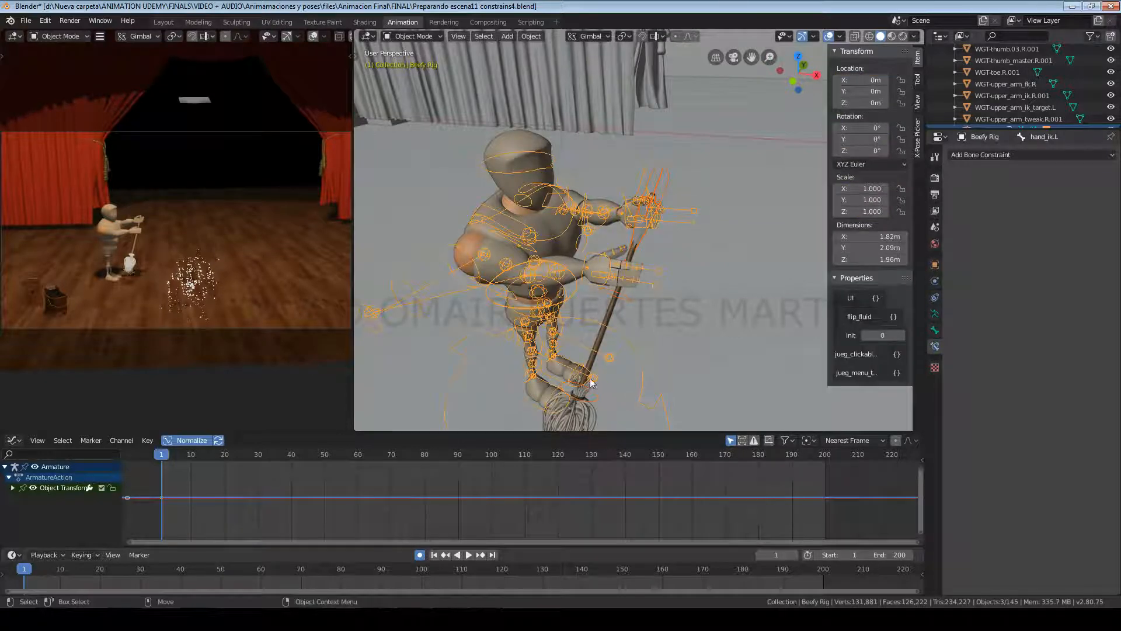
pyautogui.click(415, 37)
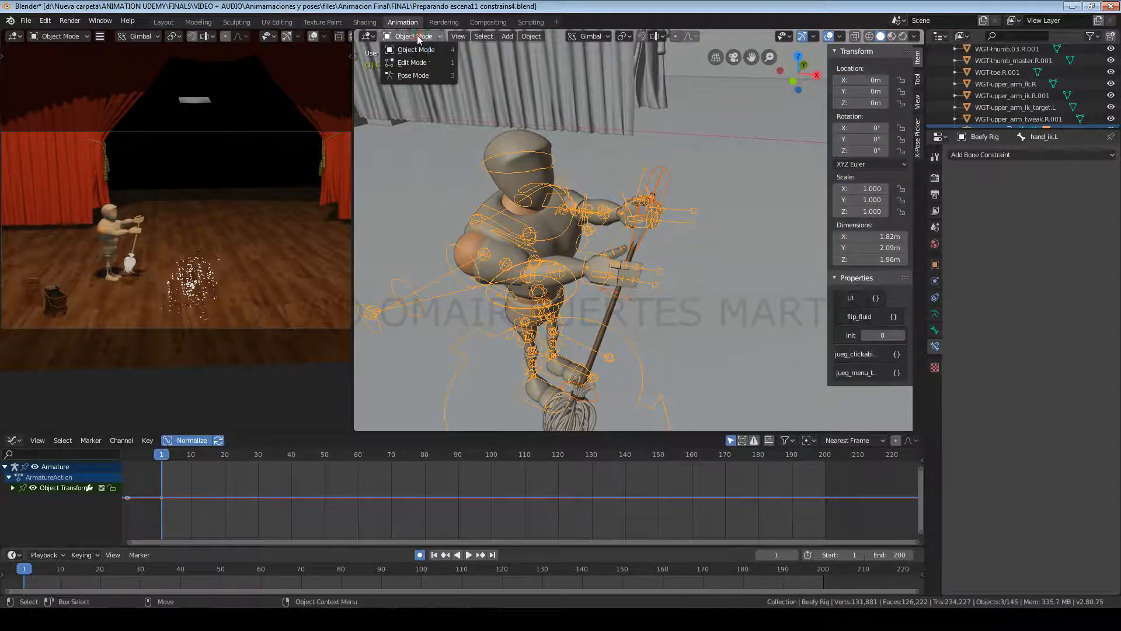
pyautogui.click(433, 76)
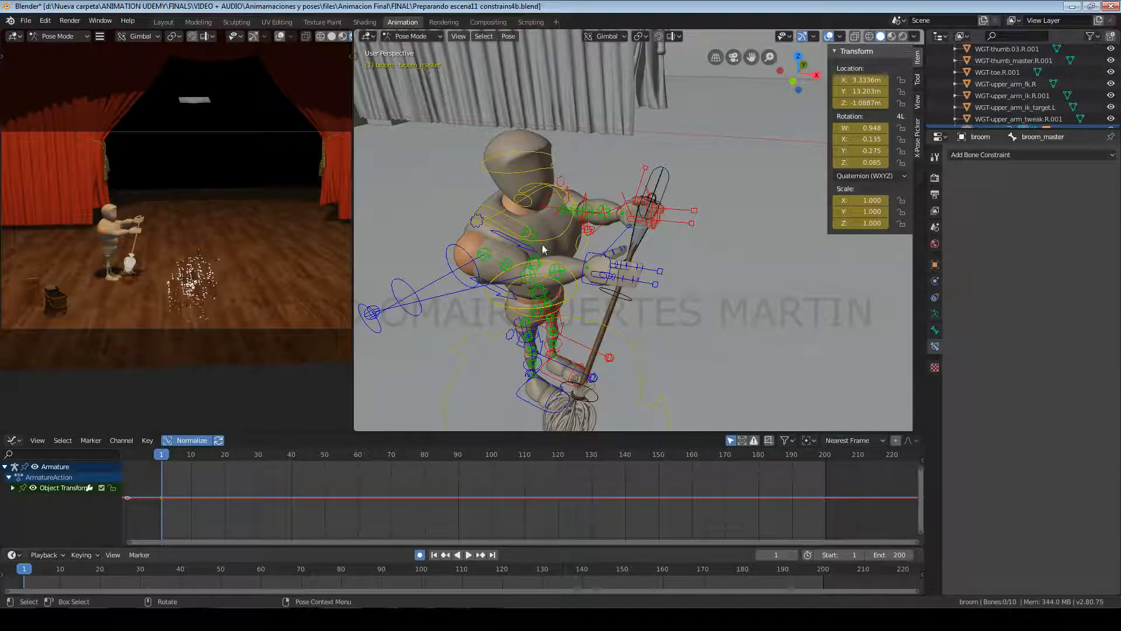
# Try moving and rotating the broom_master bone away from the hands, and undo it
pyautogui.click(667, 185)
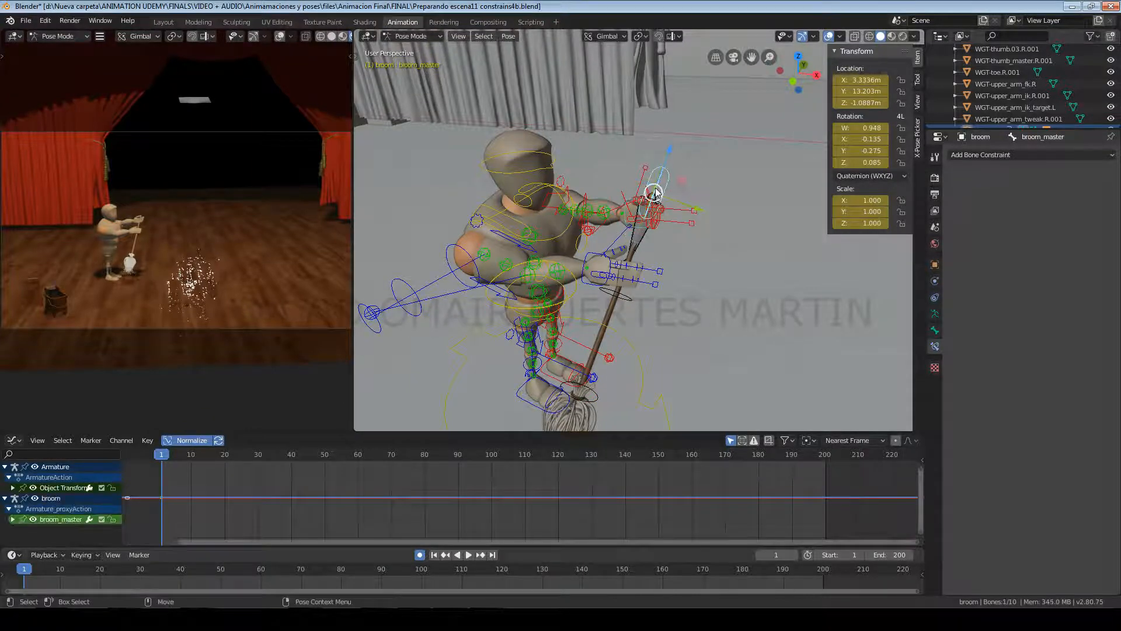
pyautogui.press('g')
pyautogui.click(700, 159)
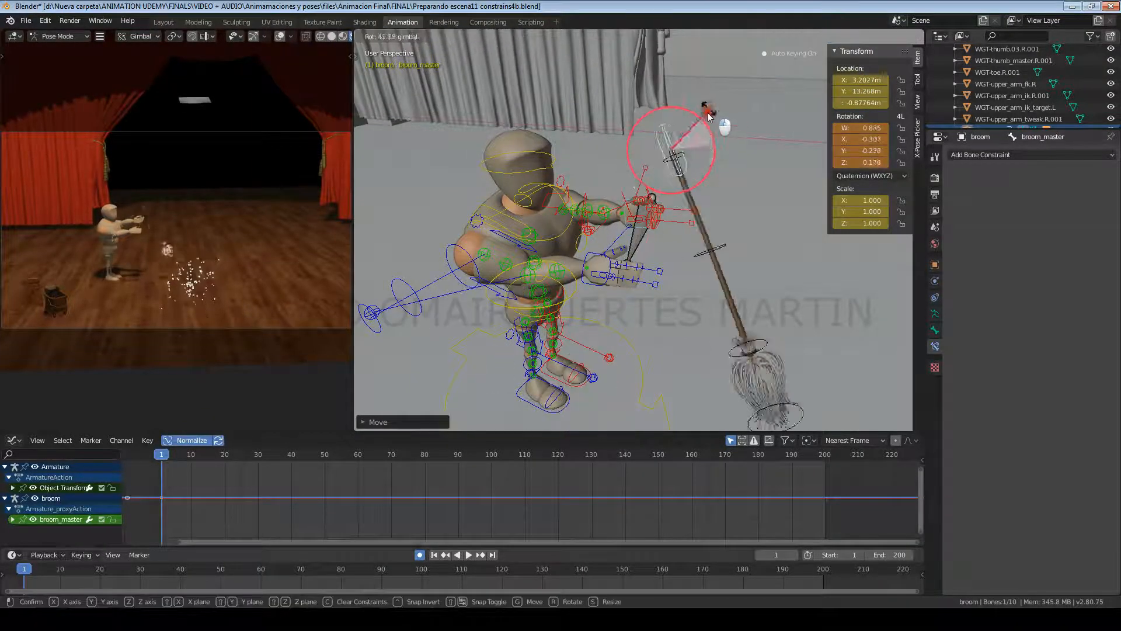
pyautogui.hotkey('ctrl', 'z')
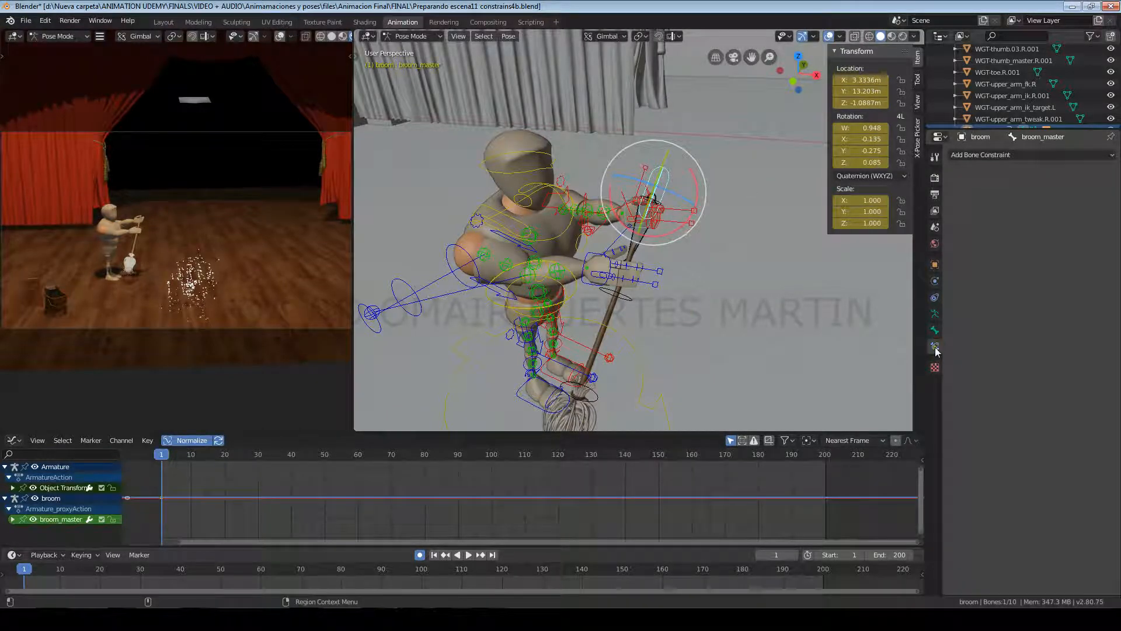
# Add a Child Of bone constraint to broom_master with the helper object Armature as its target
pyautogui.click(1087, 157)
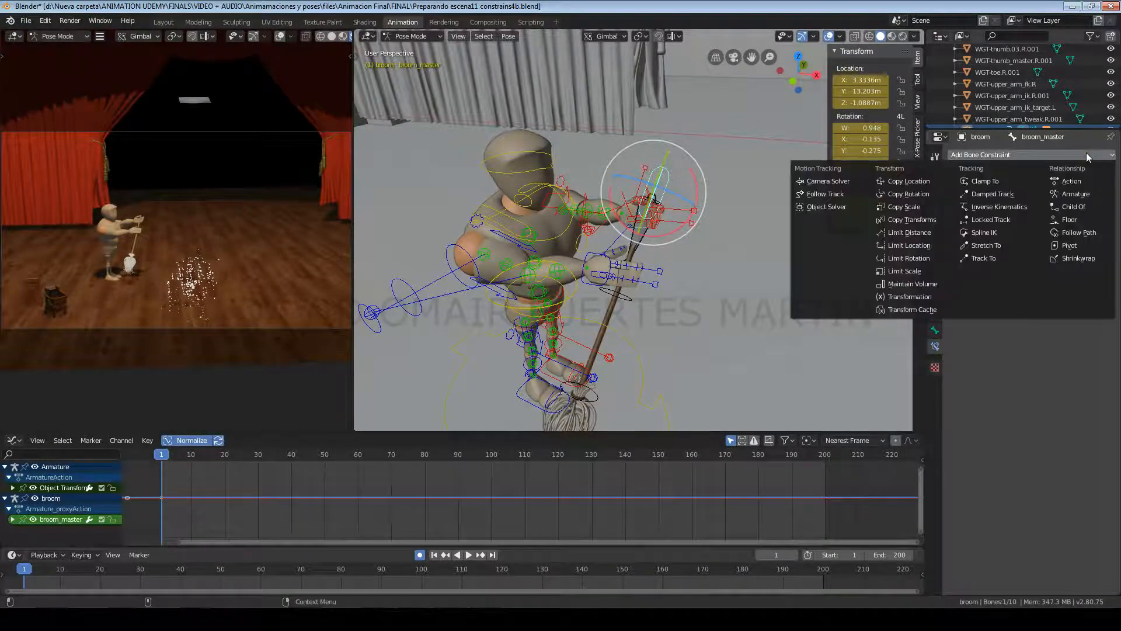
pyautogui.click(1071, 208)
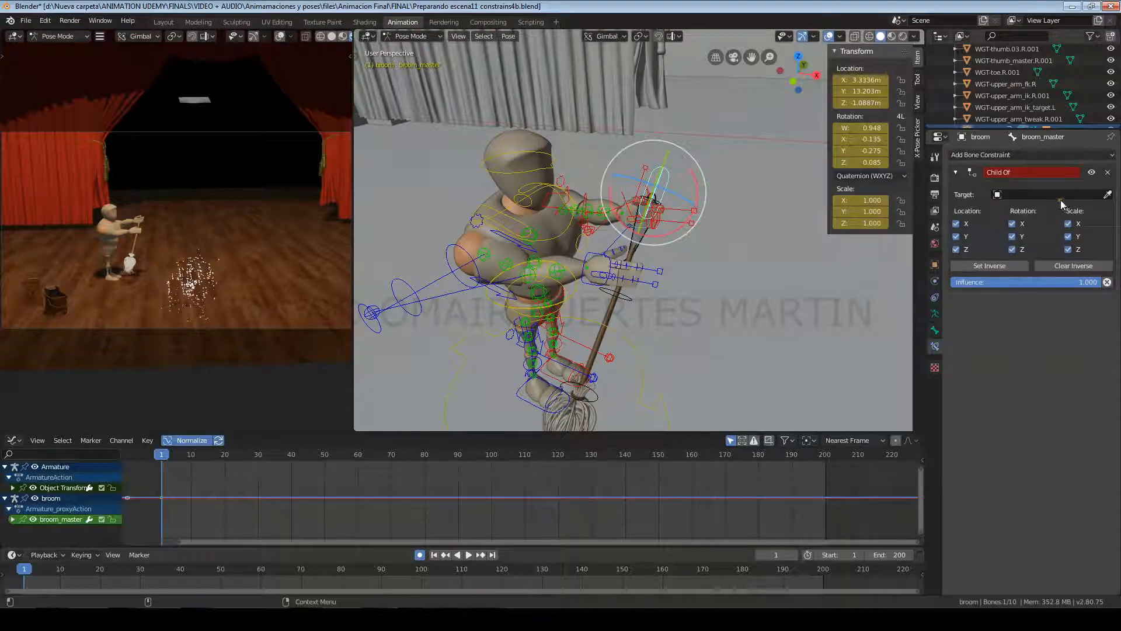
pyautogui.click(1056, 194)
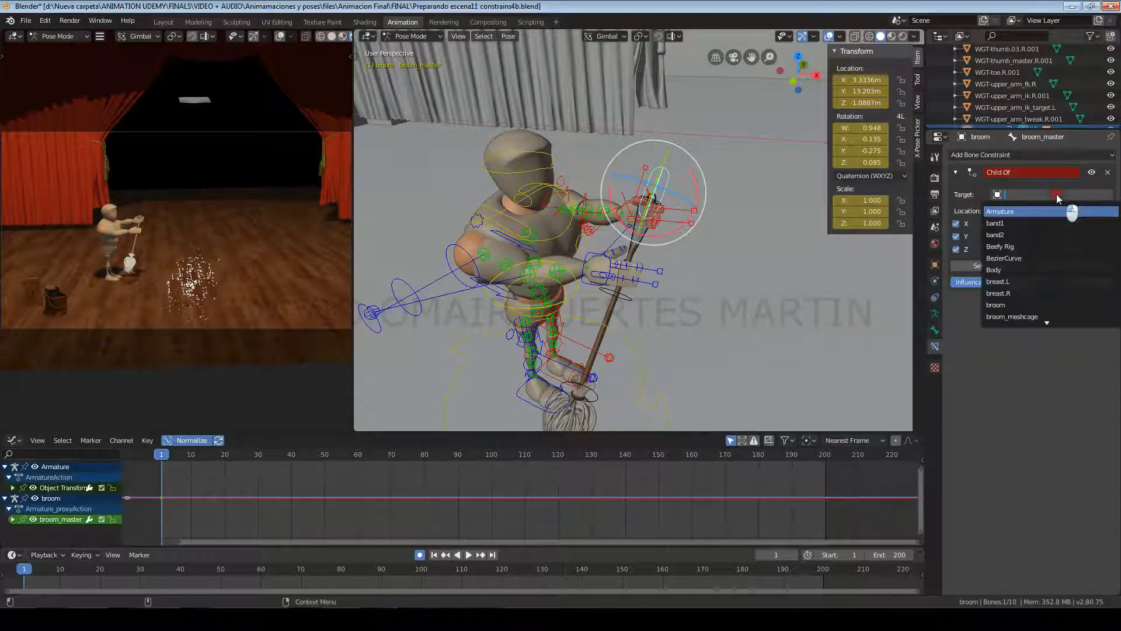
pyautogui.write('arma')
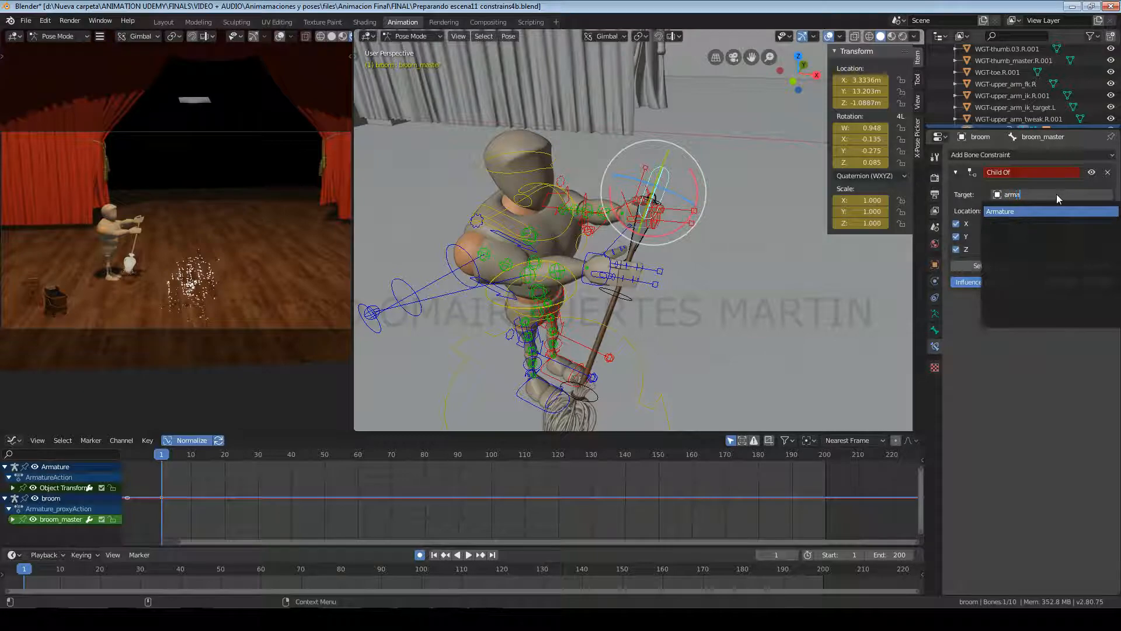
pyautogui.press('BackSpace')
pyautogui.press('BackSpace')
pyautogui.press('BackSpace')
pyautogui.press('BackSpace')
pyautogui.press('BackSpace')
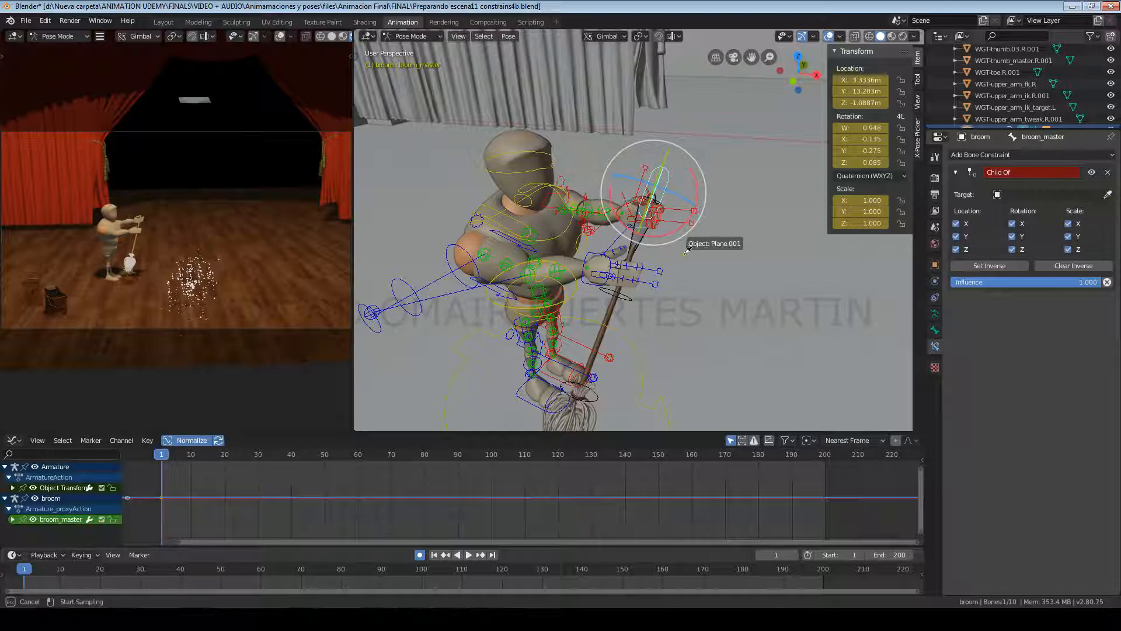
pyautogui.click(639, 242)
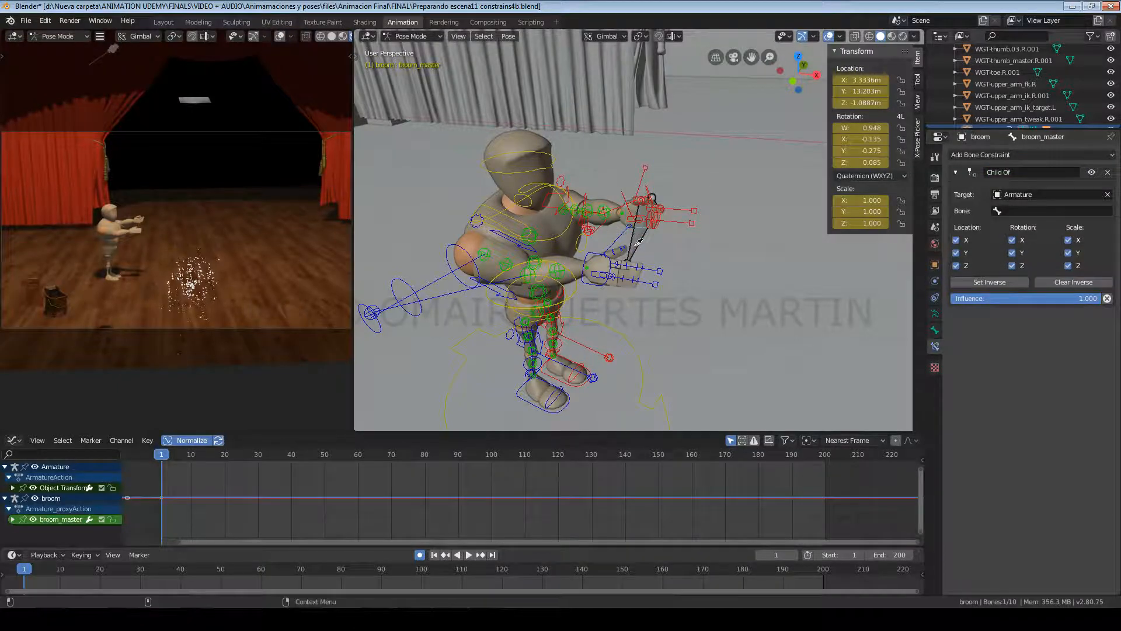
# Set the target bone of broom_master's Child Of constraint to Bone and apply Set Inverse
pyautogui.click(1023, 211)
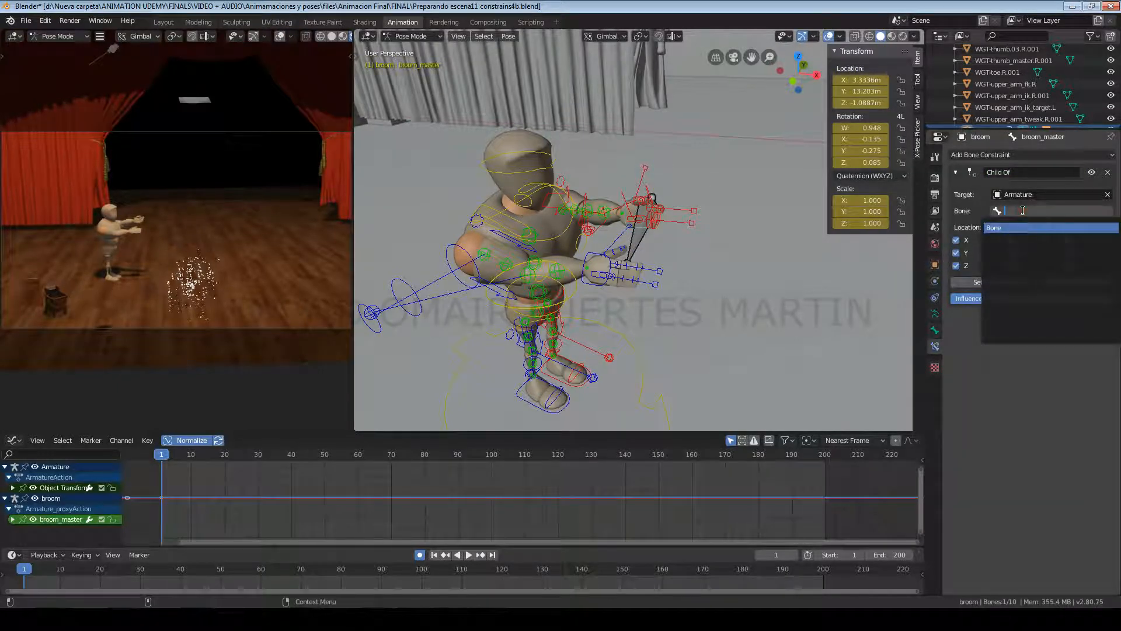
pyautogui.click(995, 229)
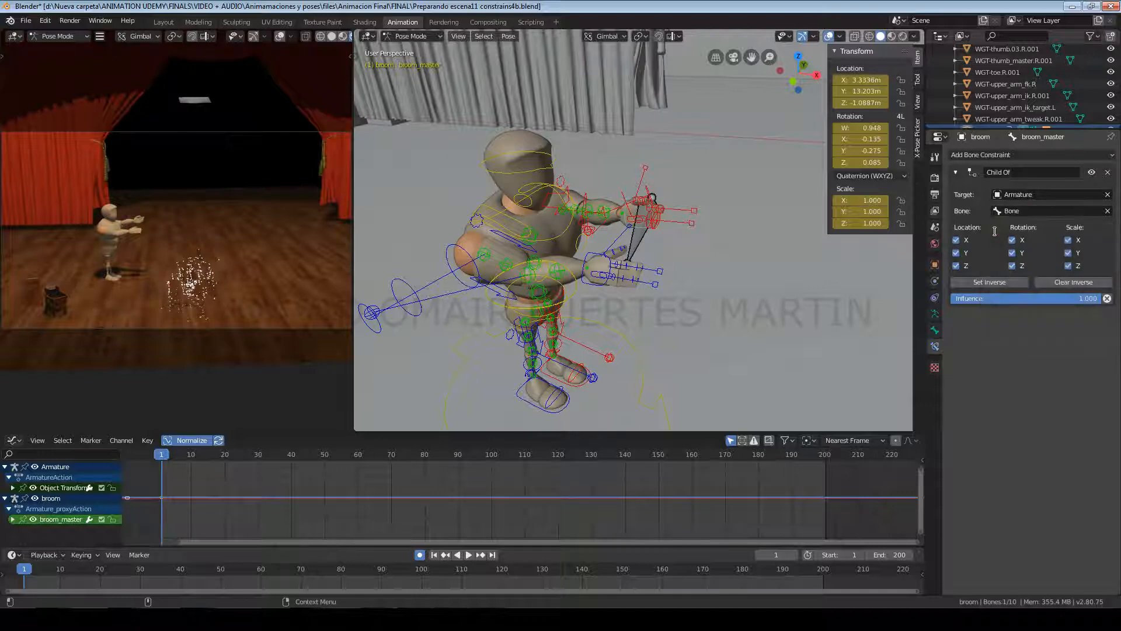
pyautogui.click(994, 282)
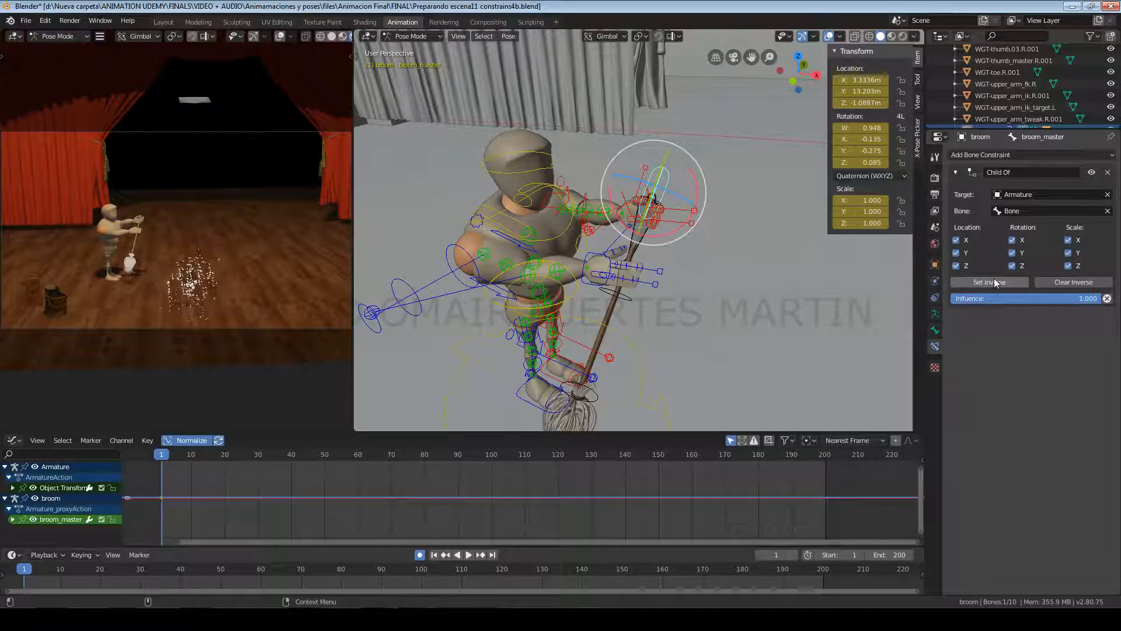
pyautogui.click(761, 245)
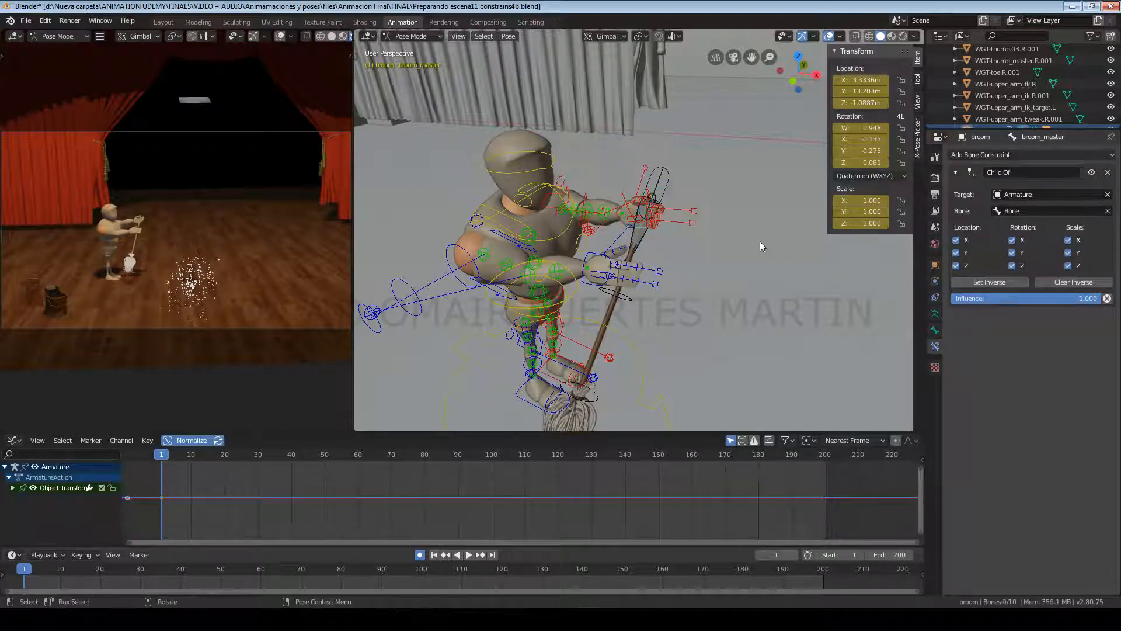
# Add a Child Of constraint to hand_ik.L targeting Armature's Bone and apply Set Inverse
pyautogui.click(625, 223)
pyautogui.click(1063, 153)
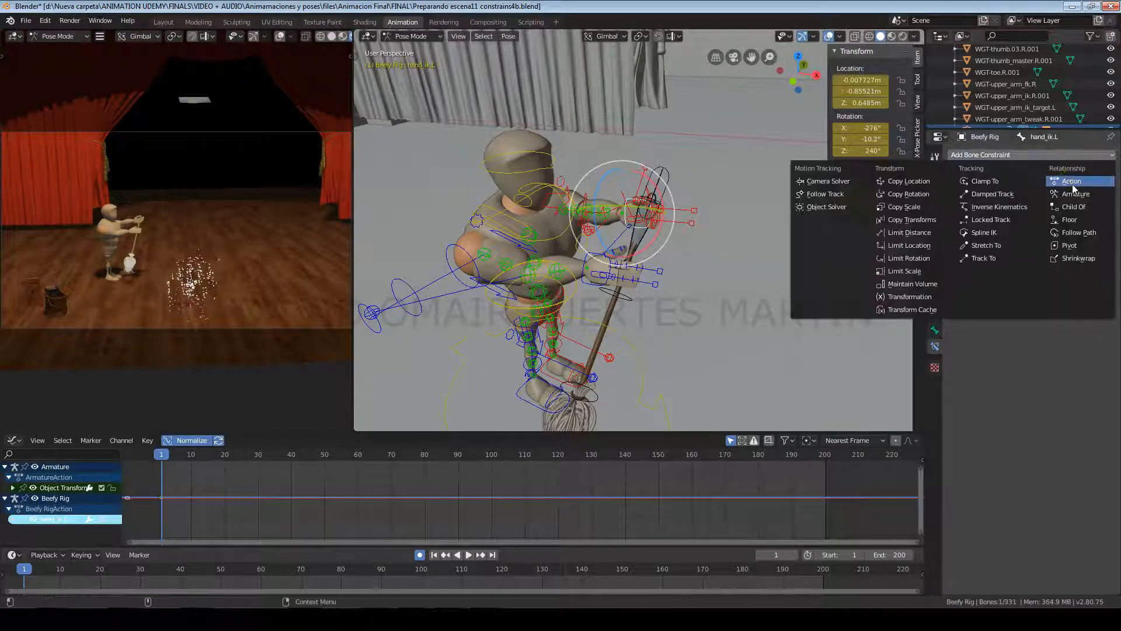
pyautogui.click(1074, 208)
pyautogui.click(1039, 195)
pyautogui.click(1022, 219)
pyautogui.click(1051, 211)
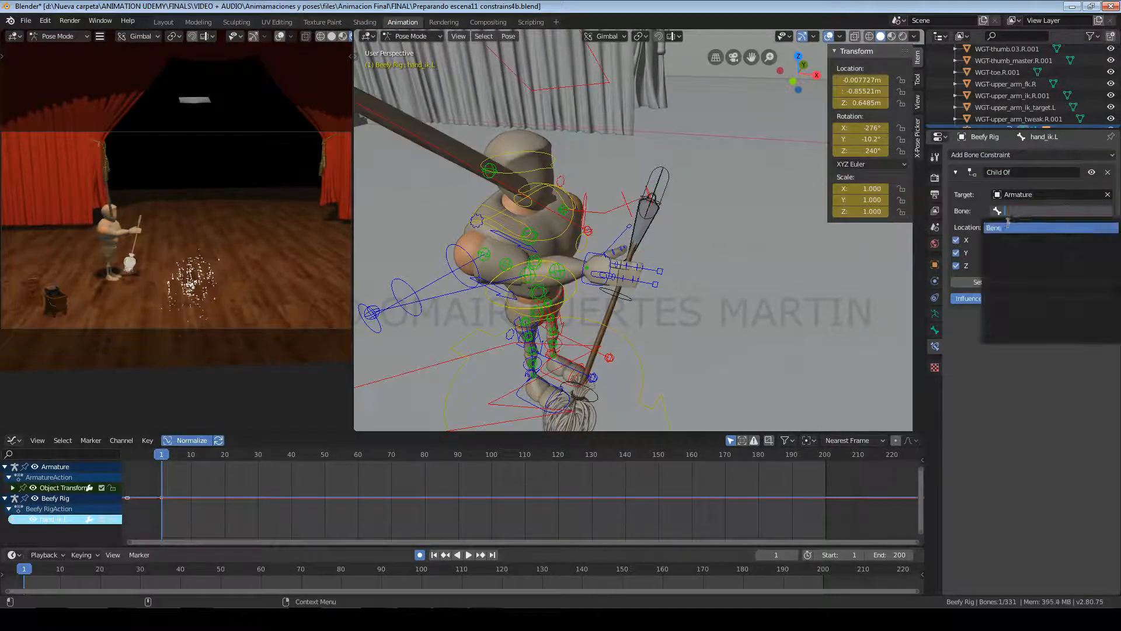
pyautogui.click(1002, 249)
pyautogui.click(649, 210)
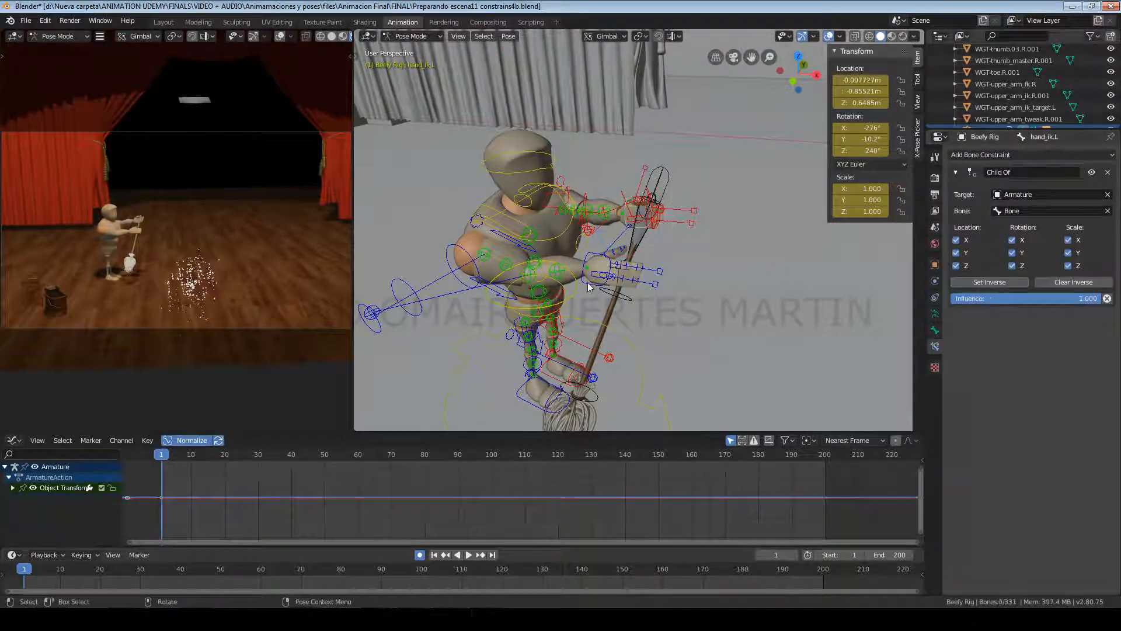
# Add a Child Of constraint to hand_ik.R targeting Armature's Bone and apply Set Inverse
pyautogui.click(1059, 154)
pyautogui.click(1077, 207)
pyautogui.click(1044, 193)
pyautogui.click(1022, 219)
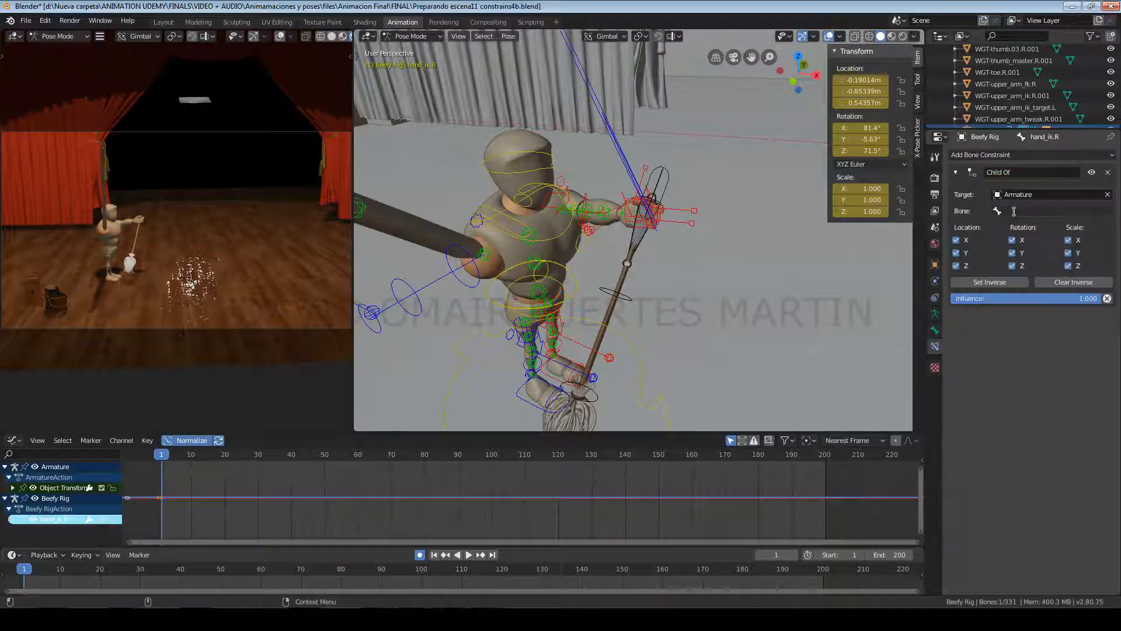
pyautogui.click(1016, 211)
pyautogui.click(1009, 227)
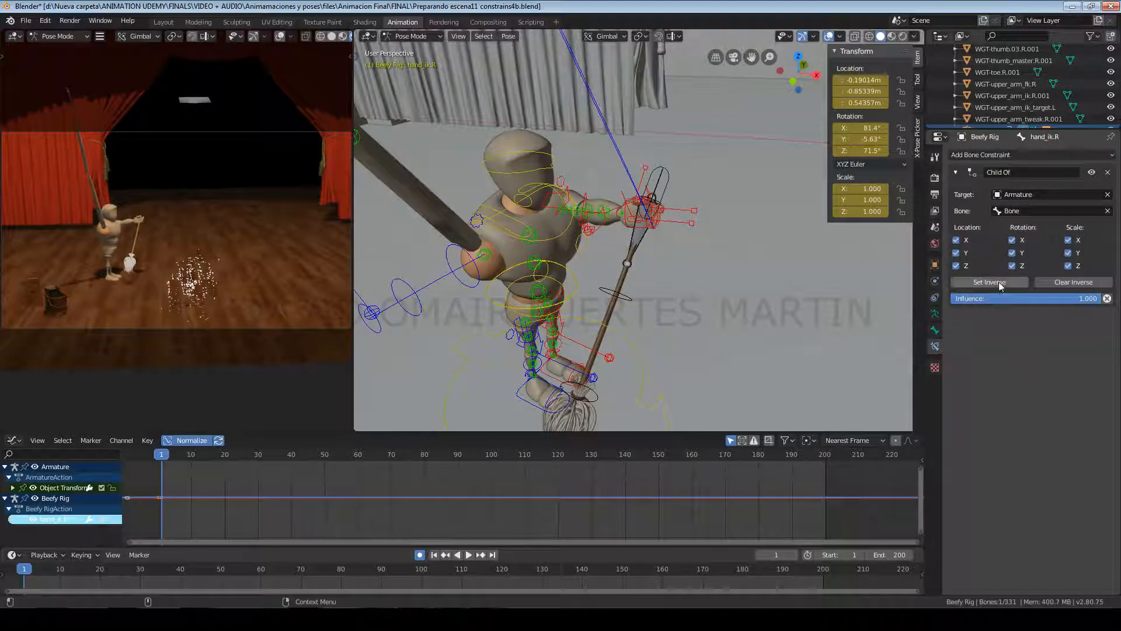
pyautogui.click(776, 216)
# Try moving the broom and the hand IK controls independently of the helper bone, and undo the moves
pyautogui.moveTo(669, 187); pyautogui.dragTo(671, 240)
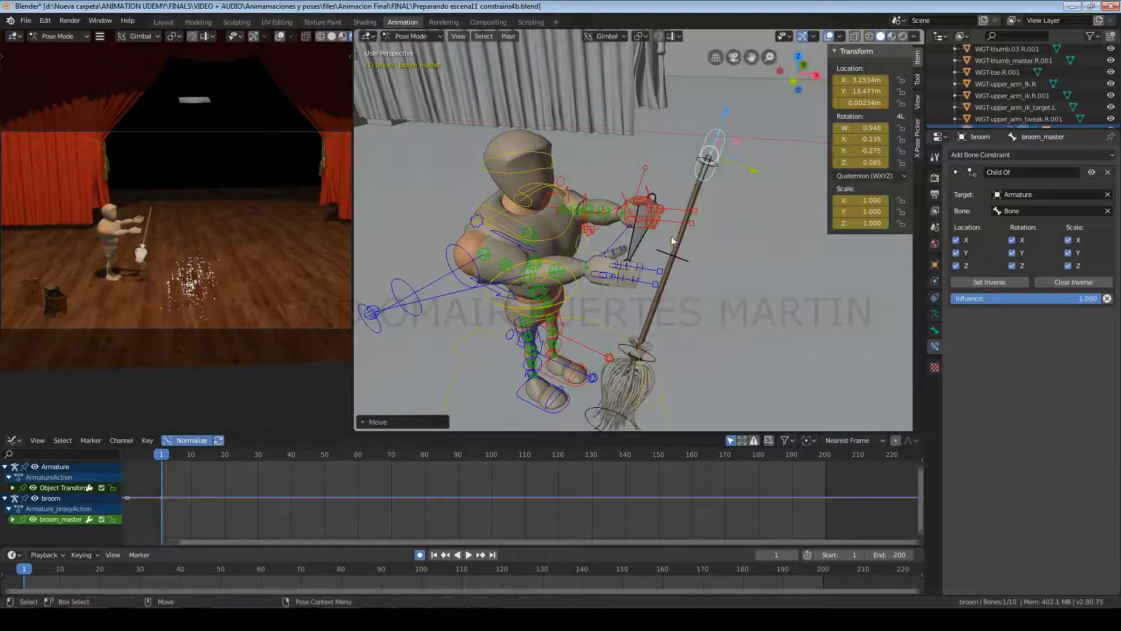
pyautogui.press('g')
pyautogui.click(607, 299)
pyautogui.click(639, 213)
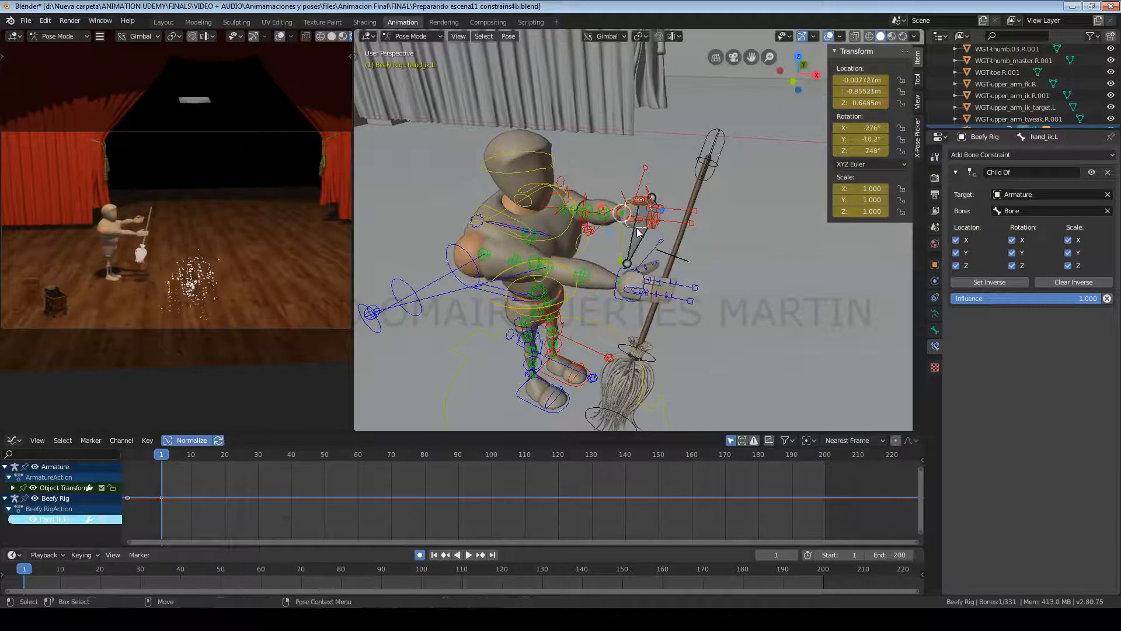
pyautogui.press('g')
pyautogui.click(655, 212)
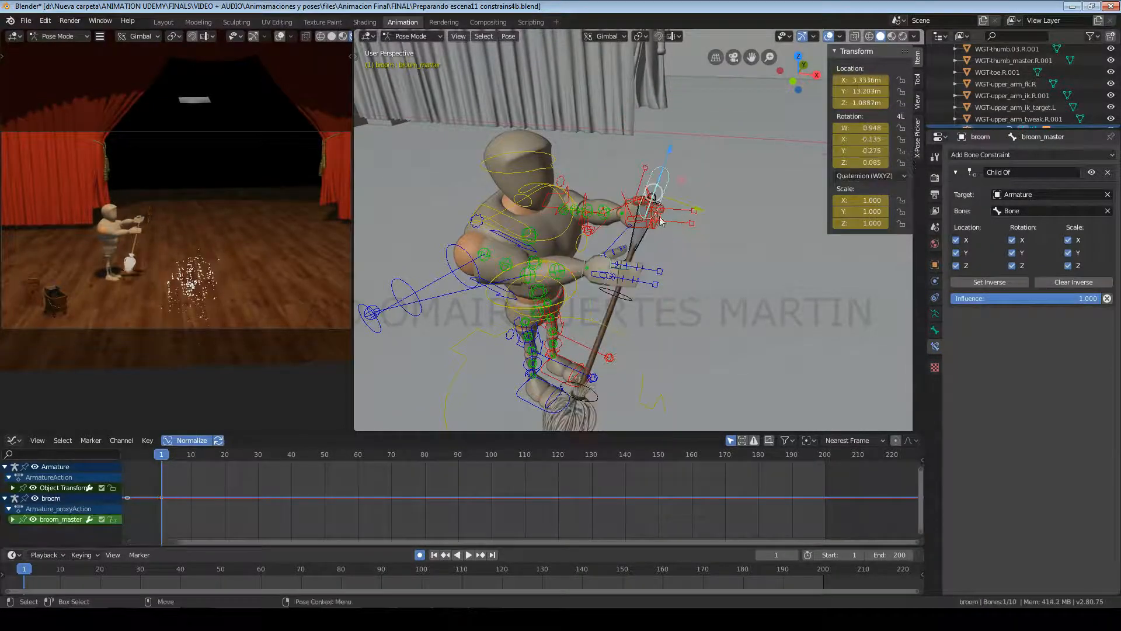
# Move the helper armature's bone to about X 0.32 m, Y 0.11 m, Z -0.32 m and rotate it with the broom and hands
pyautogui.click(640, 238)
pyautogui.press('g')
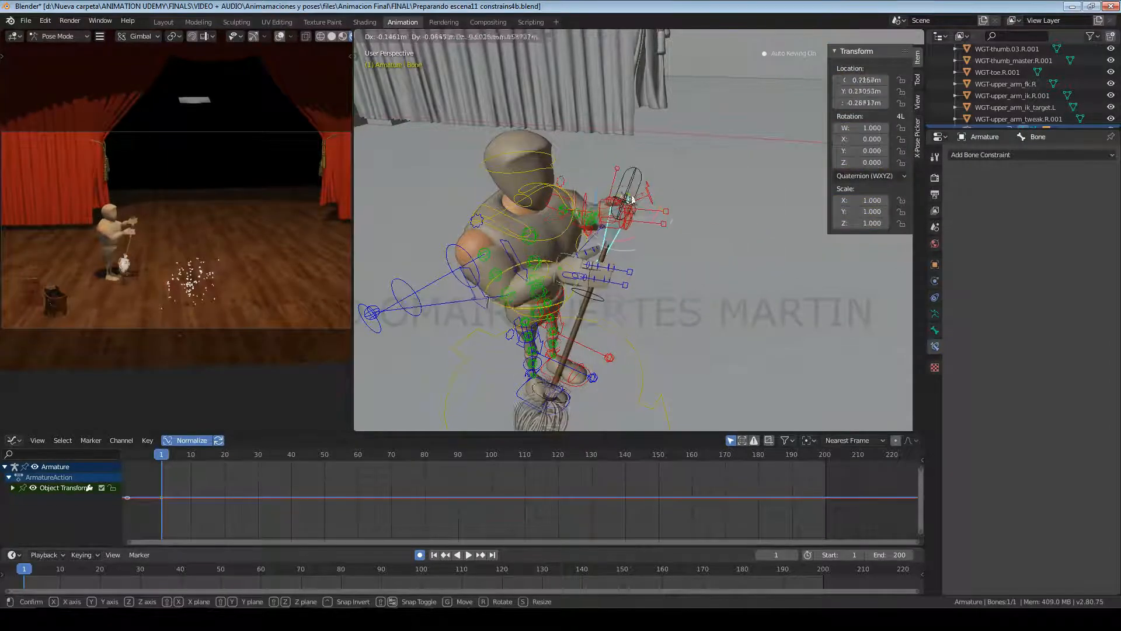
pyautogui.click(611, 260)
pyautogui.press('r')
pyautogui.press('r')
pyautogui.click(667, 185)
pyautogui.press('r')
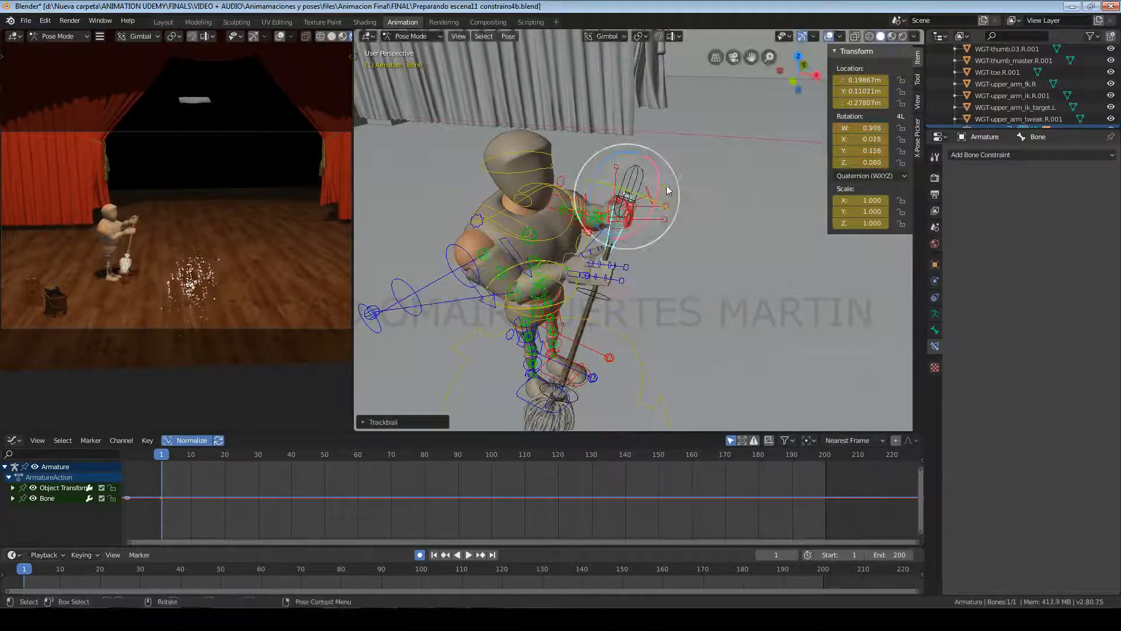
pyautogui.click(672, 166)
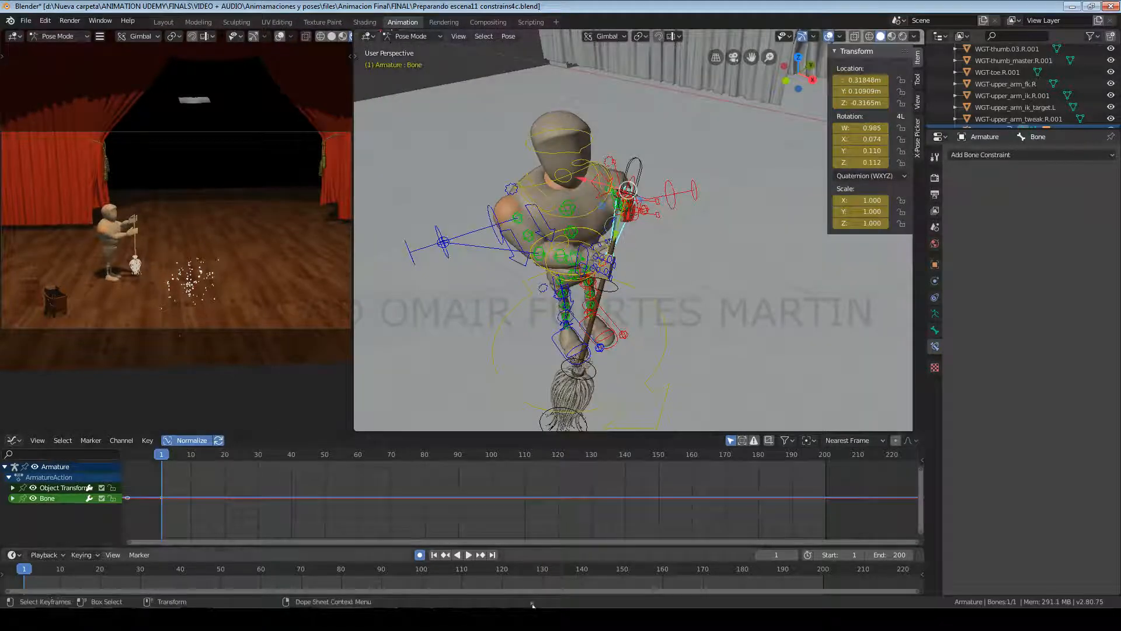
# Bring up X-Pose Picker with its empty Untitled (2) page and set the picker namespace to Armature in Blender
pyautogui.click(251, 619)
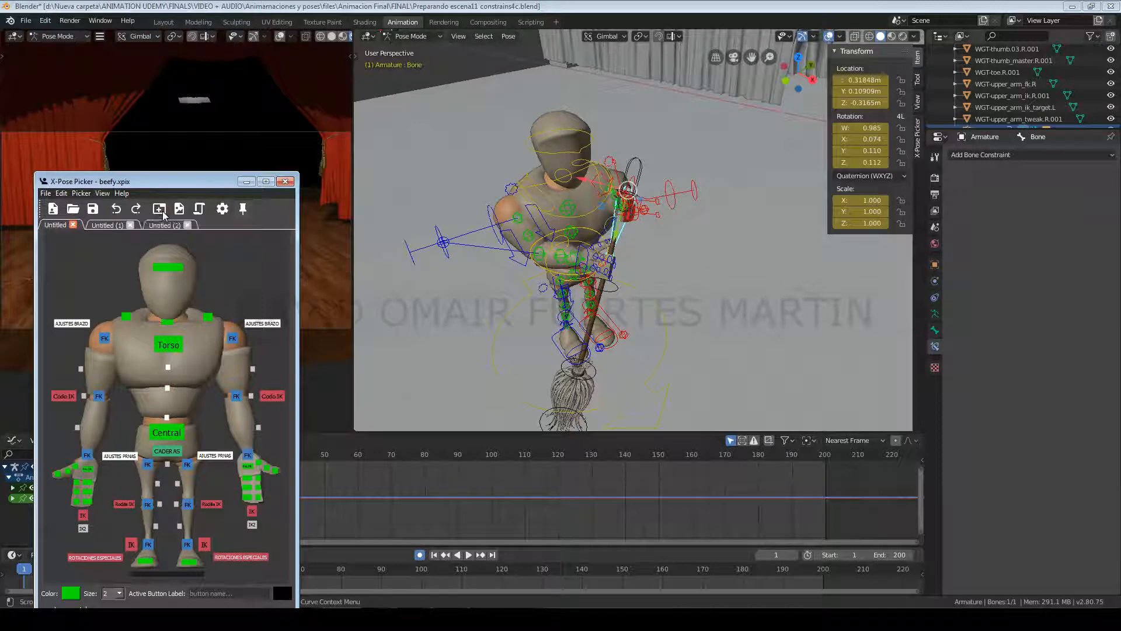
pyautogui.click(169, 226)
pyautogui.click(918, 138)
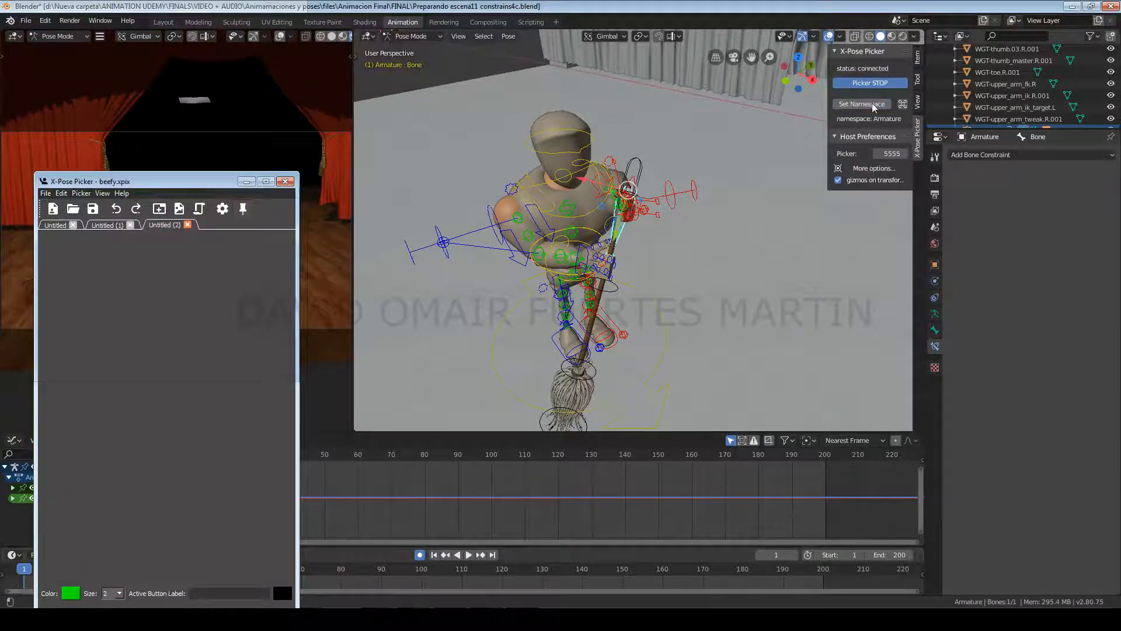
# Add a picker button for the helper armature's bone on the empty Untitled (2) page
pyautogui.rightClick(157, 398)
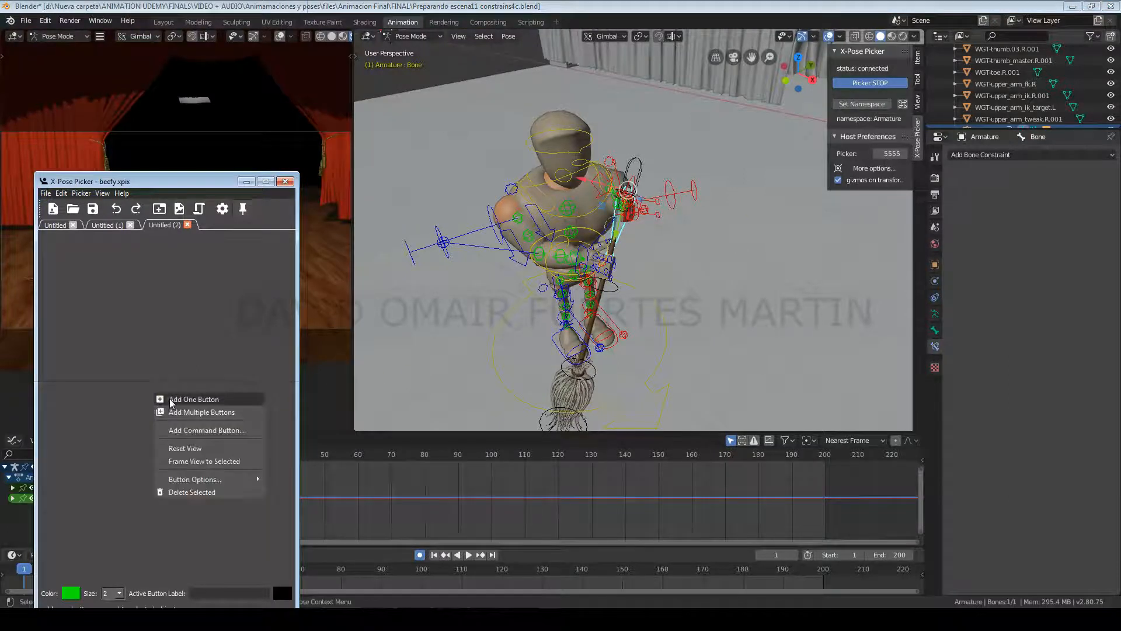
pyautogui.click(181, 408)
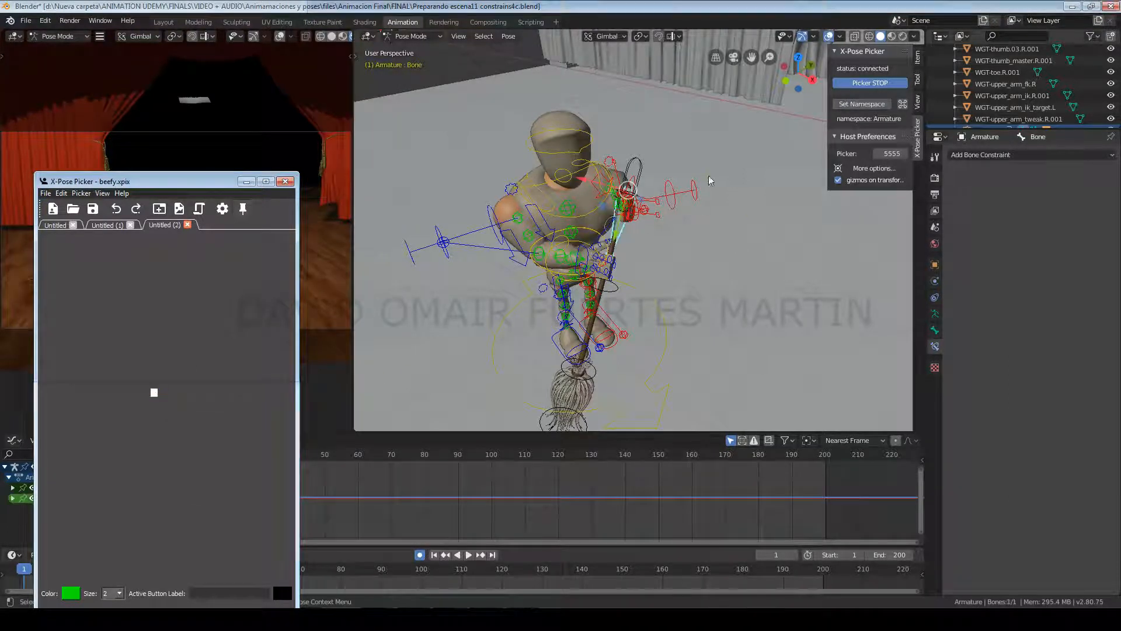
pyautogui.moveTo(628, 190)
pyautogui.mouseDown()
pyautogui.moveTo(658, 188)
pyautogui.moveTo(622, 185)
pyautogui.mouseUp()
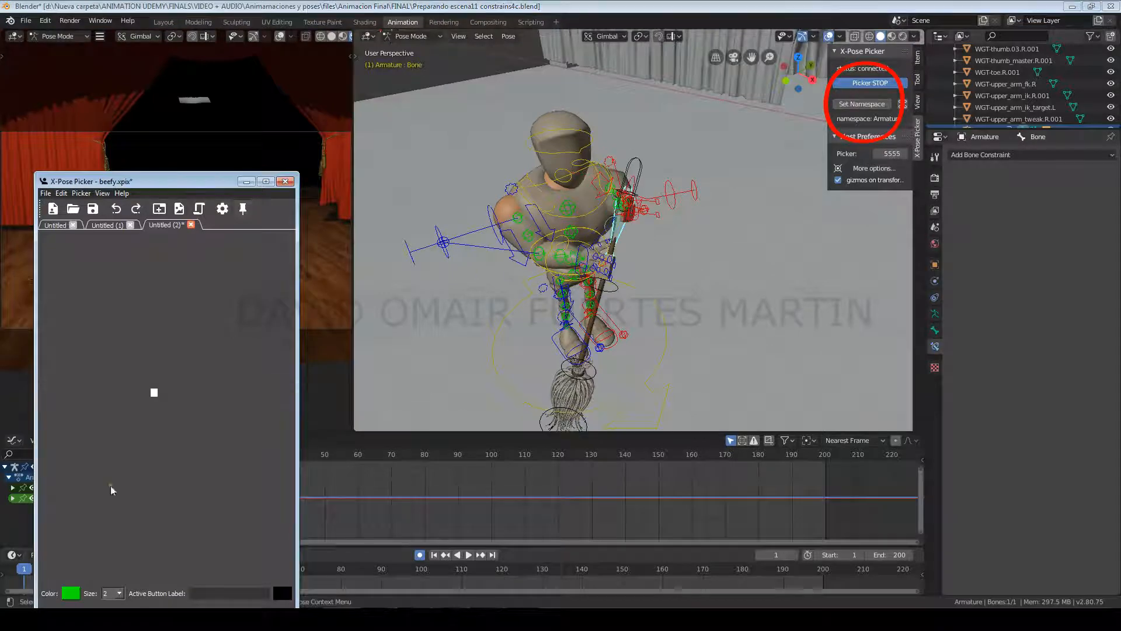
# Restyle the new picker button to red at size 10 and save the picker file beefy.xpix
pyautogui.click(70, 593)
pyautogui.click(213, 569)
pyautogui.click(113, 593)
pyautogui.click(107, 514)
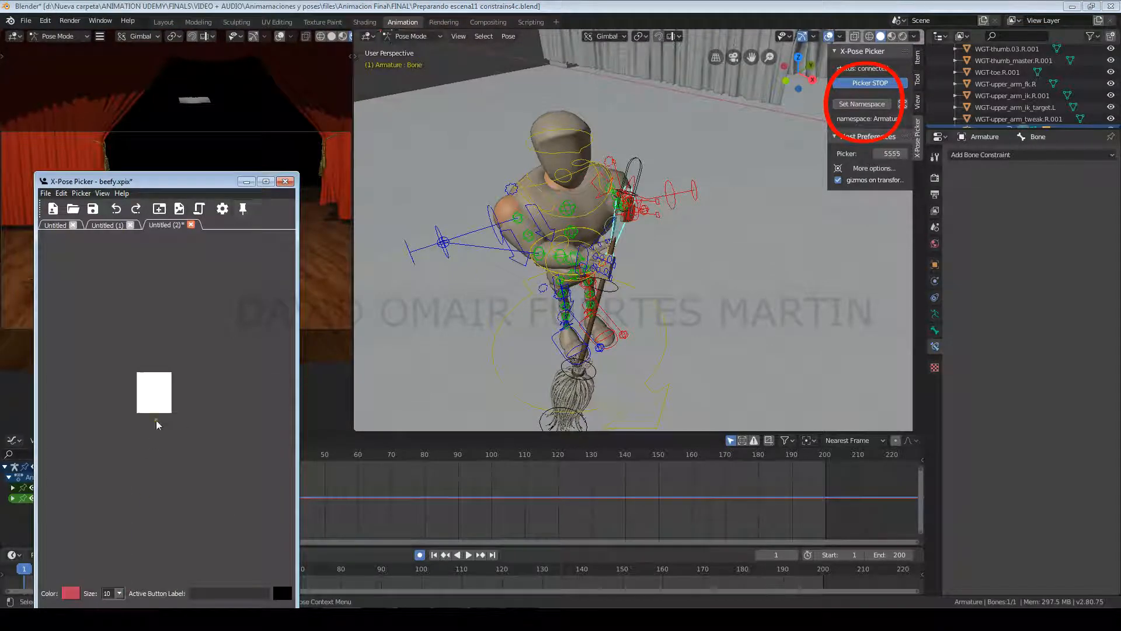
pyautogui.click(177, 388)
pyautogui.click(94, 209)
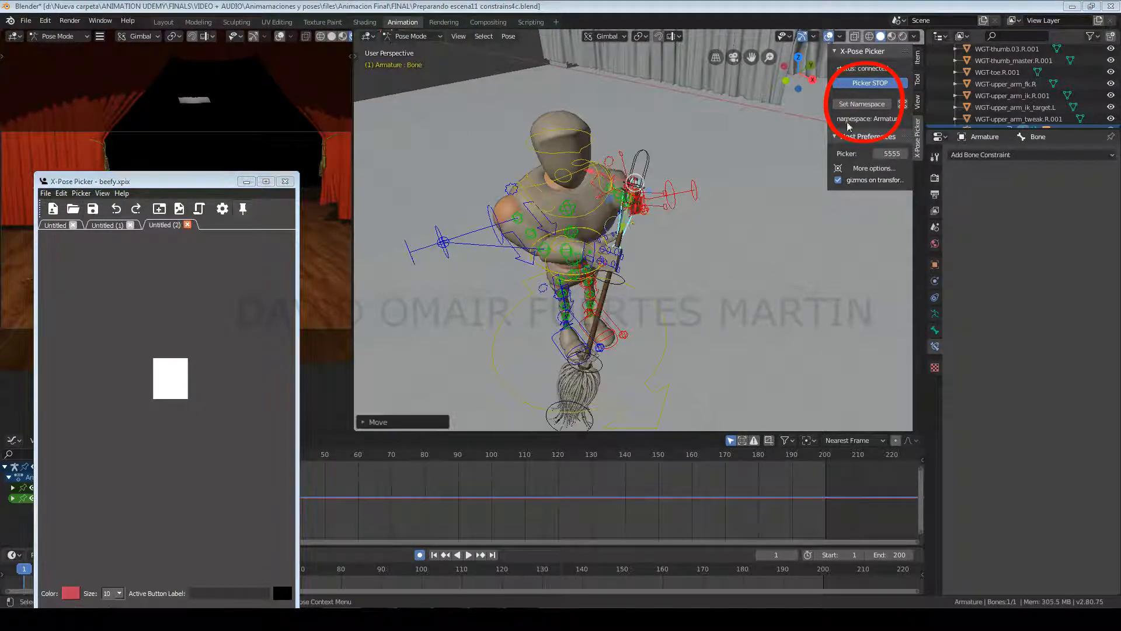
# Show the helper bone's transform values, hide the viewport overlays and frame the bone in the view
pyautogui.click(918, 58)
pyautogui.click(829, 37)
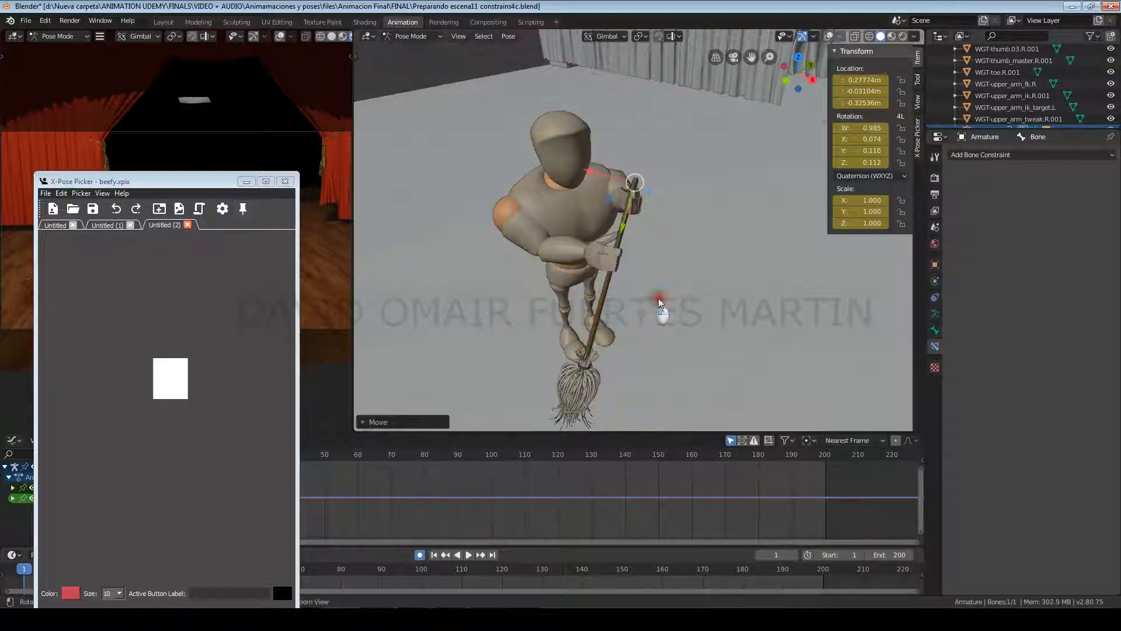
pyautogui.press('KP_Decimal')
# Select a hand's IK control from the character page of the picker and try to move it in the viewport
pyautogui.click(55, 225)
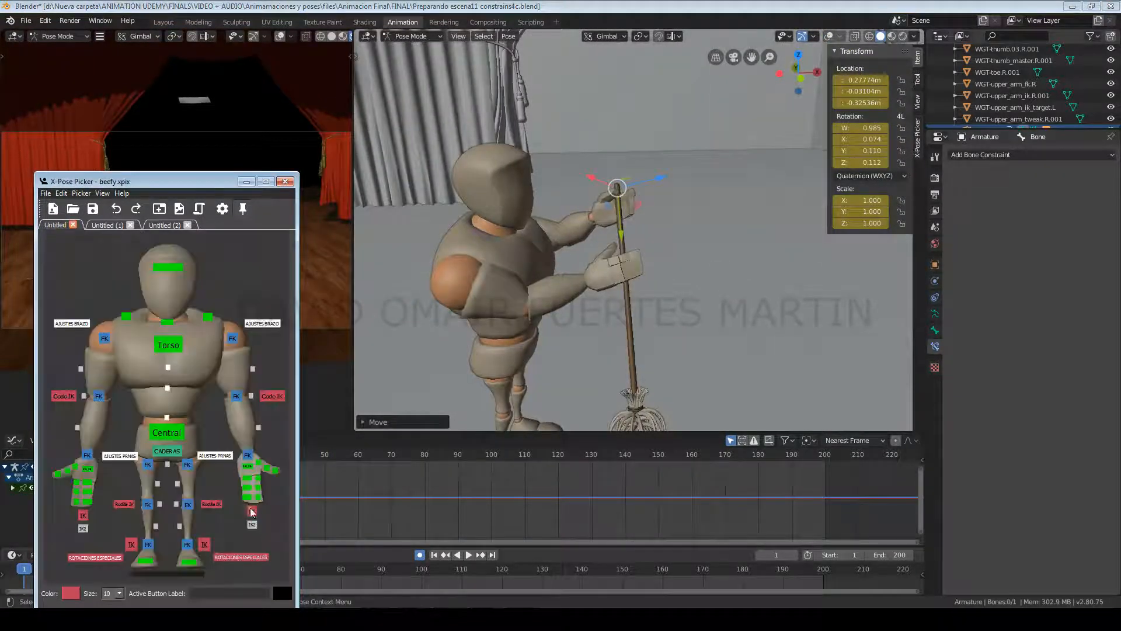
pyautogui.click(251, 511)
pyautogui.moveTo(586, 207); pyautogui.dragTo(595, 233)
pyautogui.press('w')
# Try moving the broom with its top control from the Untitled (1) picker page, and undo the move
pyautogui.click(106, 226)
pyautogui.click(594, 137)
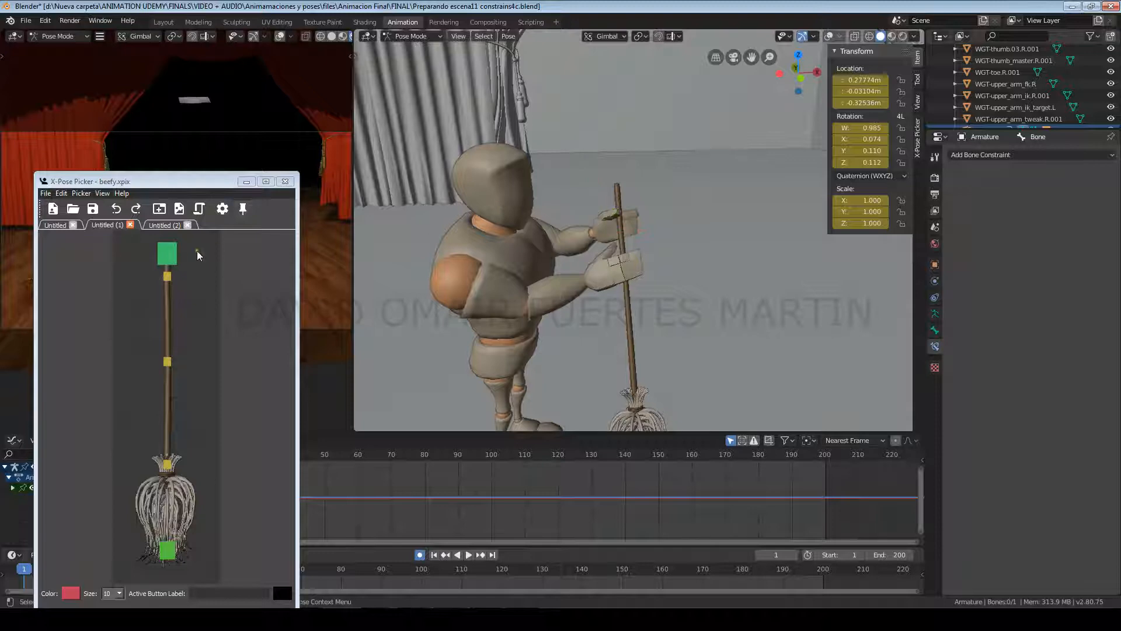
pyautogui.click(167, 253)
pyautogui.moveTo(616, 187); pyautogui.dragTo(643, 182)
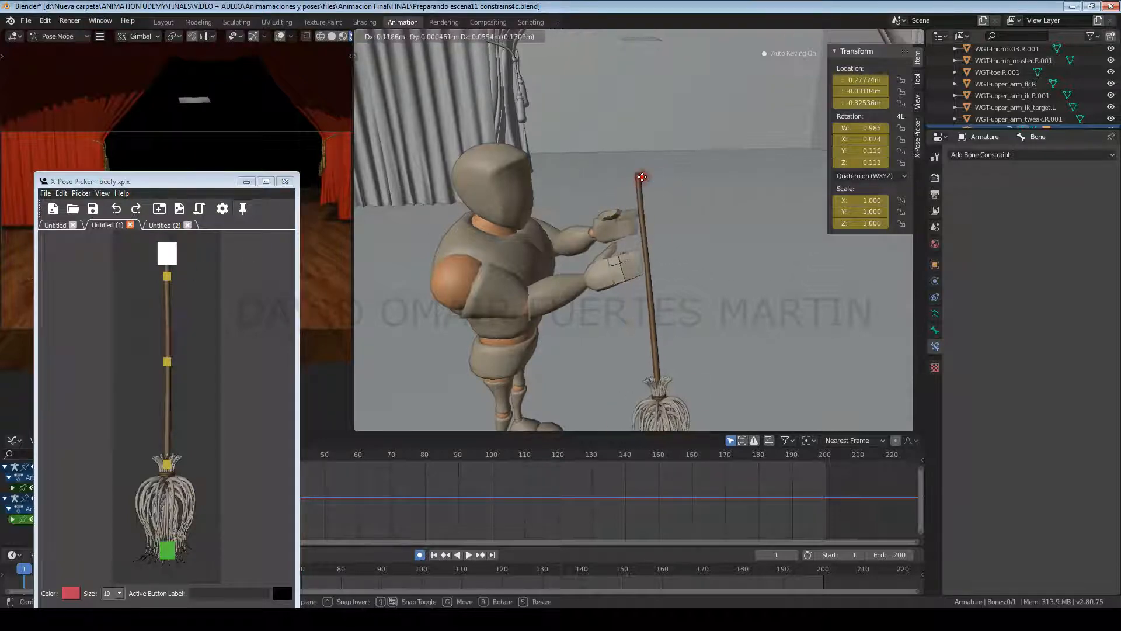
pyautogui.click(642, 182)
pyautogui.hotkey('ctrl', 'z')
# Select the helper bone from its red picker button, move it to about X 0.44 m, Y 0.23 m, Z -0.43 m, and rotate it slightly
pyautogui.click(165, 225)
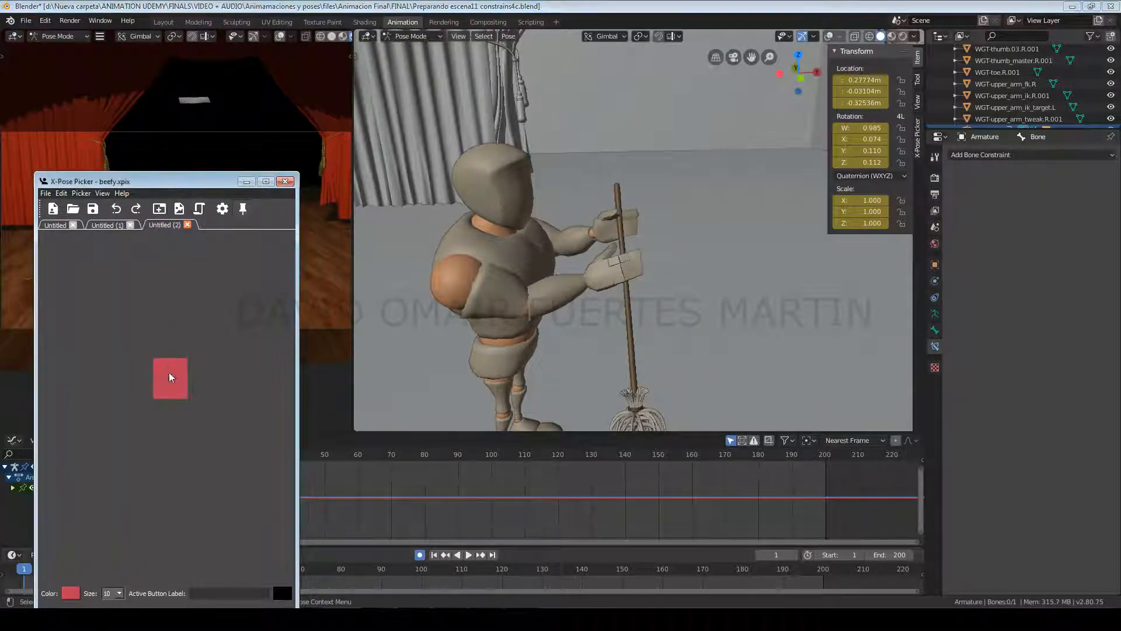
pyautogui.click(170, 379)
pyautogui.press('g')
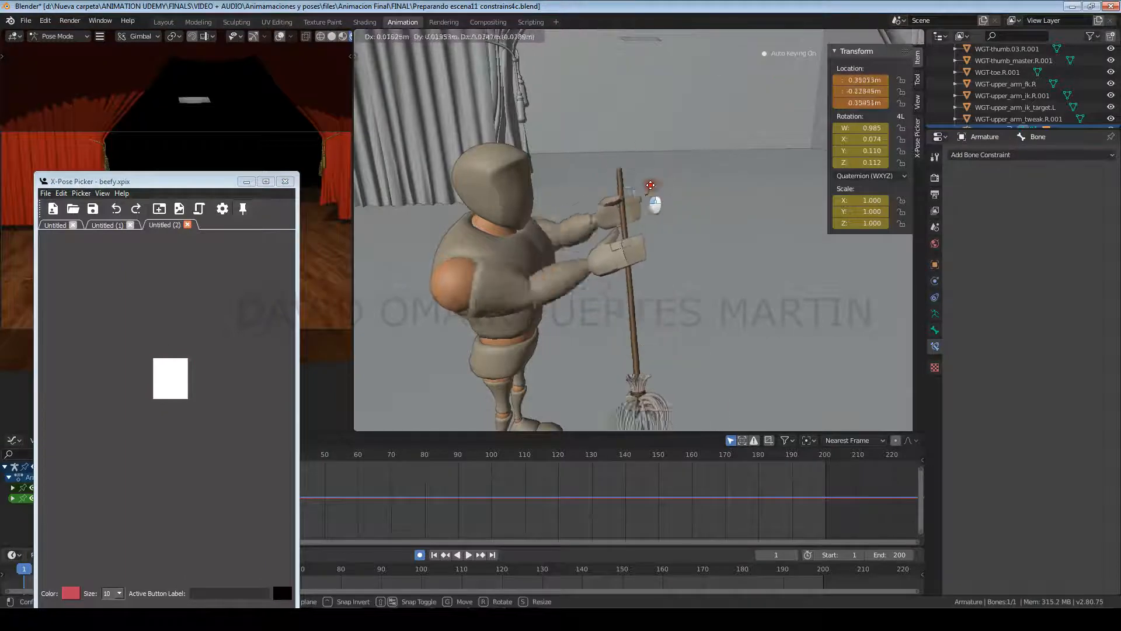
pyautogui.click(645, 184)
pyautogui.press('g')
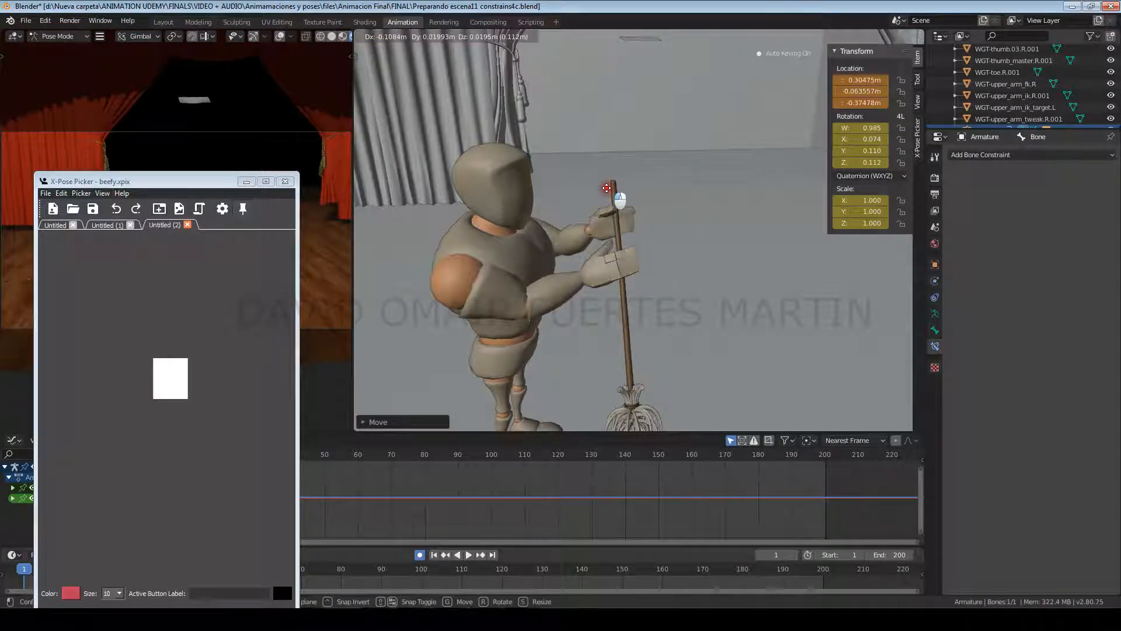
pyautogui.click(607, 187)
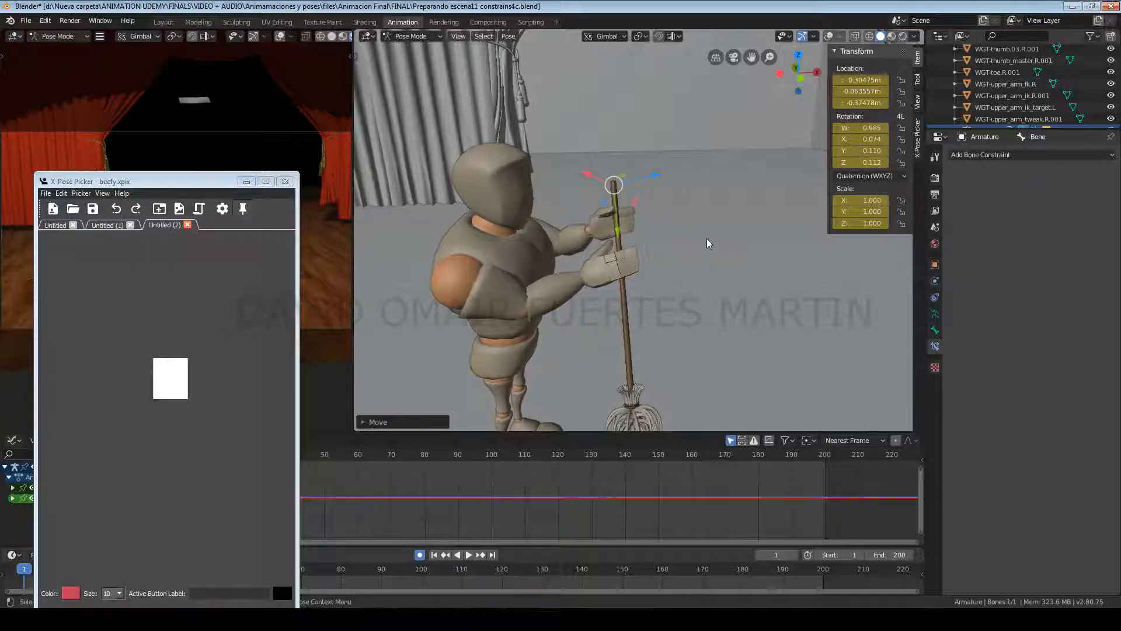
pyautogui.moveTo(709, 243); pyautogui.dragTo(574, 181, button='middle')
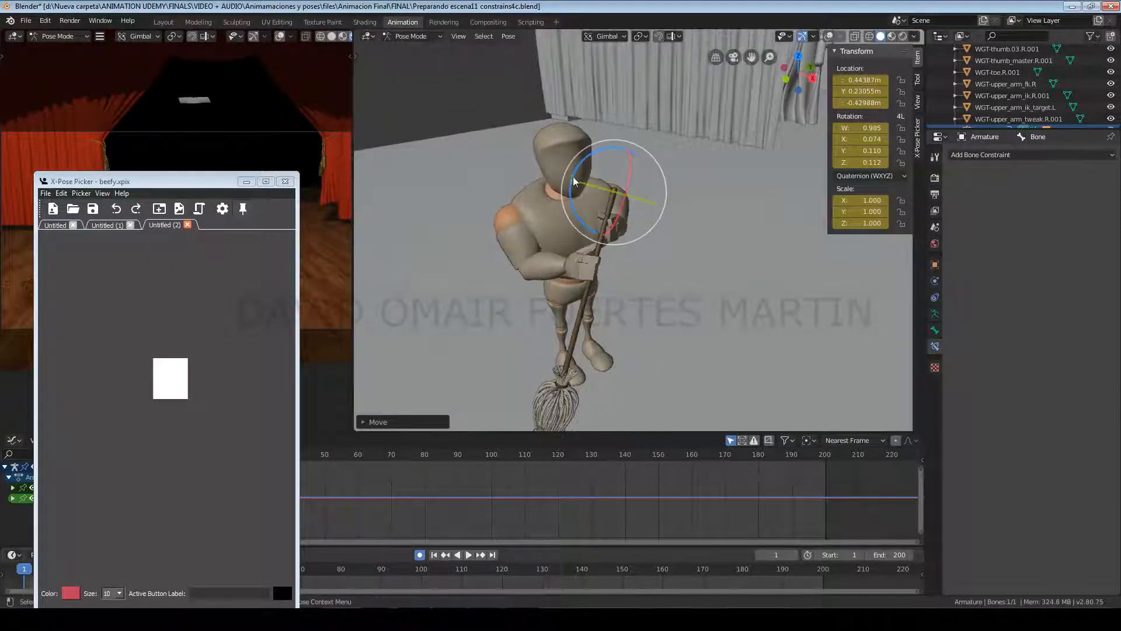
pyautogui.moveTo(574, 181)
pyautogui.mouseDown()
pyautogui.moveTo(590, 205)
pyautogui.moveTo(619, 200)
pyautogui.moveTo(507, 154)
pyautogui.moveTo(566, 165)
pyautogui.moveTo(559, 146)
pyautogui.moveTo(578, 175)
pyautogui.mouseUp()
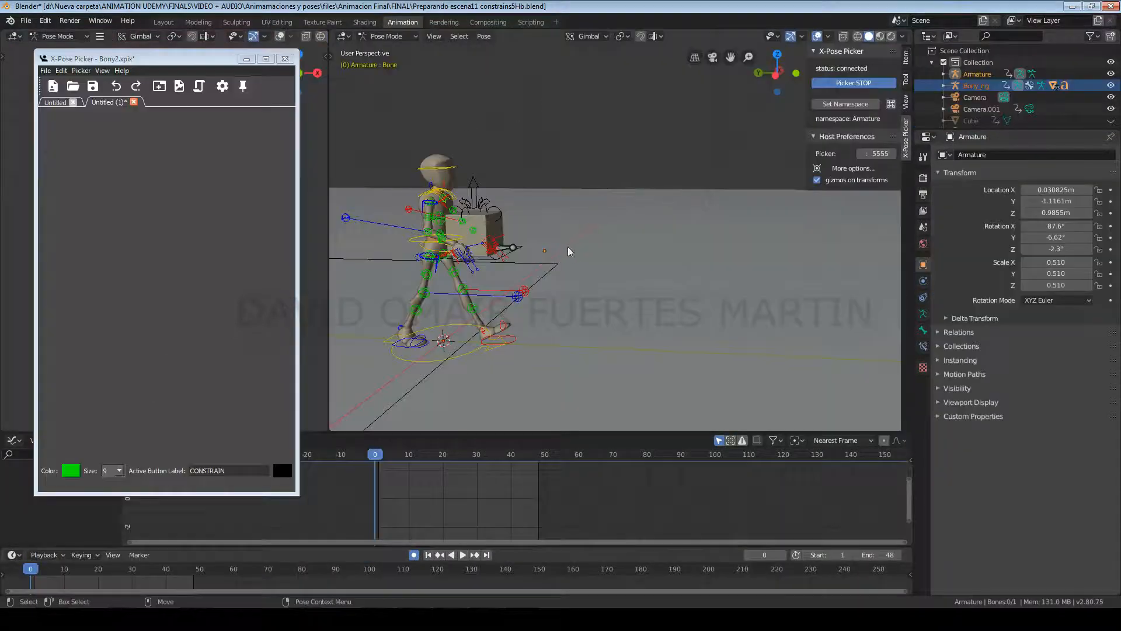
# Add a green size 9 picker button labelled CONSTRAIN for the box's helper bone on the Untitled (1) page
pyautogui.click(508, 247)
pyautogui.click(125, 250)
pyautogui.moveTo(167, 245); pyautogui.dragTo(205, 279)
pyautogui.click(206, 279)
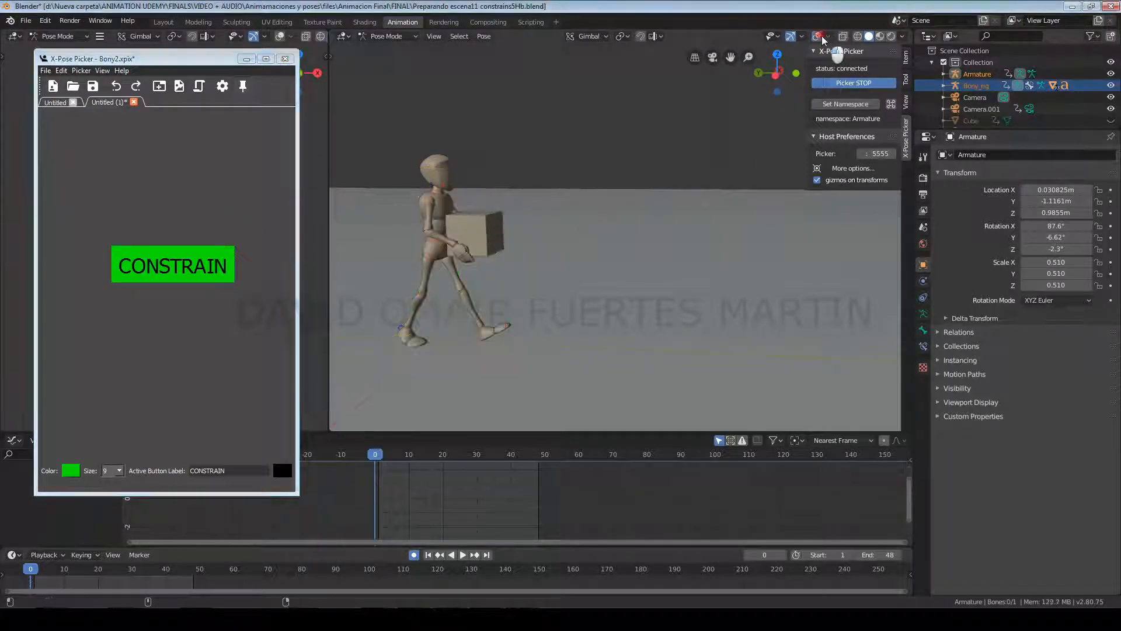
# Select the helper bone from the CONSTRAIN button and play the walk animation to check the box and hands
pyautogui.click(206, 278)
pyautogui.press('space')
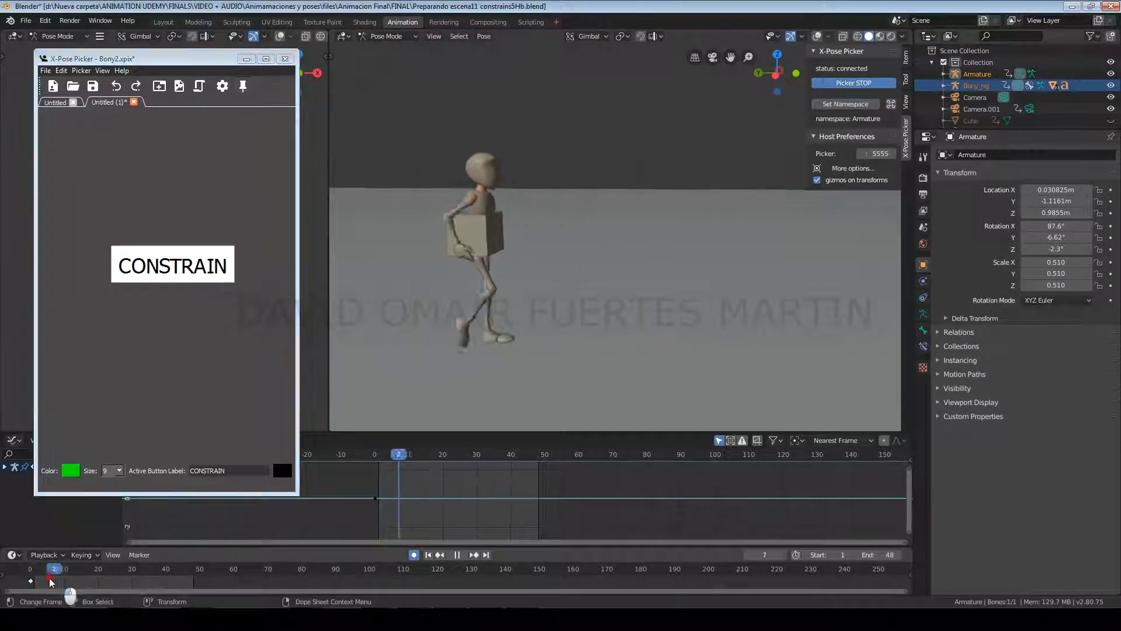
pyautogui.press('Escape')
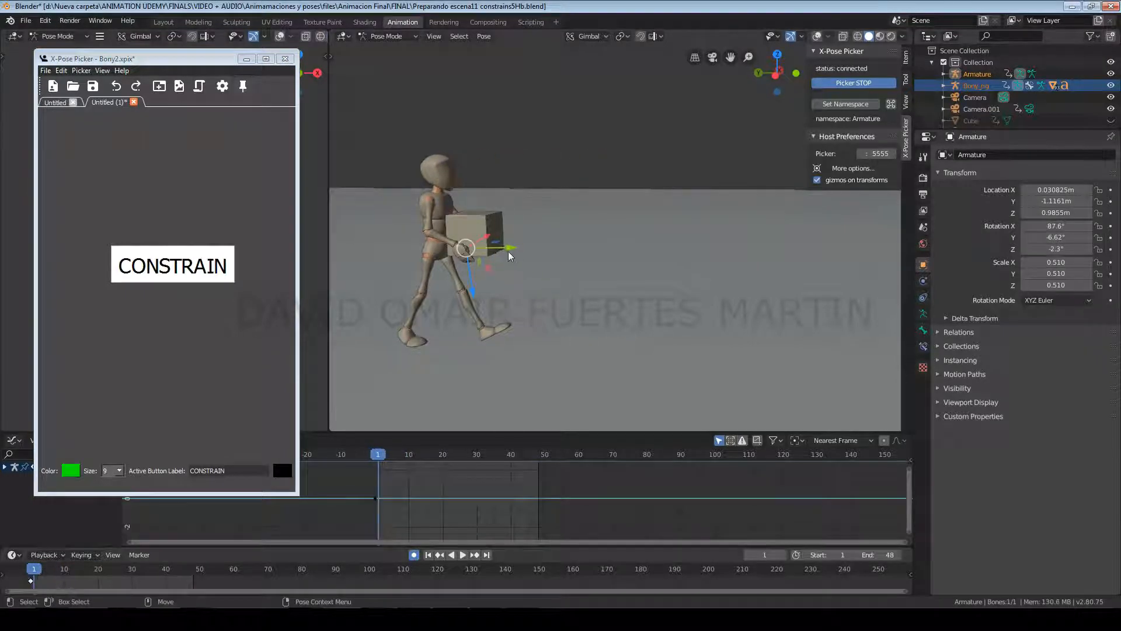
# Try keyframing the helper bone forward frame by frame so the box and hands keep up with the walking character
pyautogui.press('space')
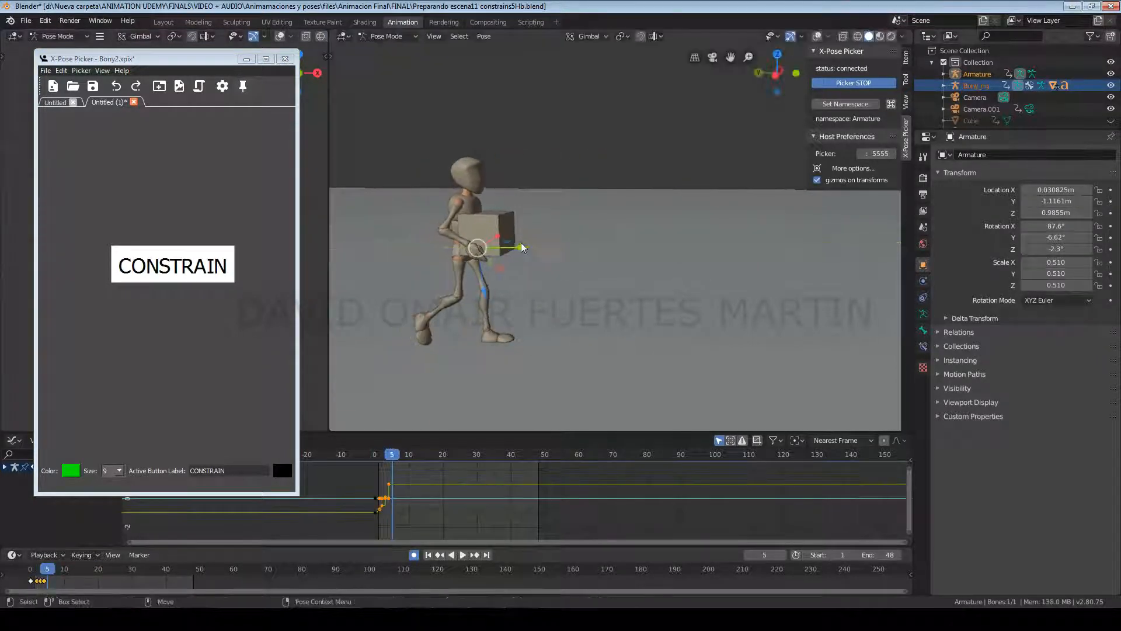
pyautogui.moveTo(521, 245); pyautogui.dragTo(579, 248)
pyautogui.press('Right')
pyautogui.press('Right')
pyautogui.press('Right')
pyautogui.press('Right')
pyautogui.press('Right')
pyautogui.press('Right')
pyautogui.press('Right')
pyautogui.moveTo(579, 248); pyautogui.dragTo(638, 268)
pyautogui.press('Right')
pyautogui.press('Right')
pyautogui.press('Right')
pyautogui.press('Right')
pyautogui.press('Right')
pyautogui.press('Right')
pyautogui.press('Right')
pyautogui.press('Right')
pyautogui.press('Right')
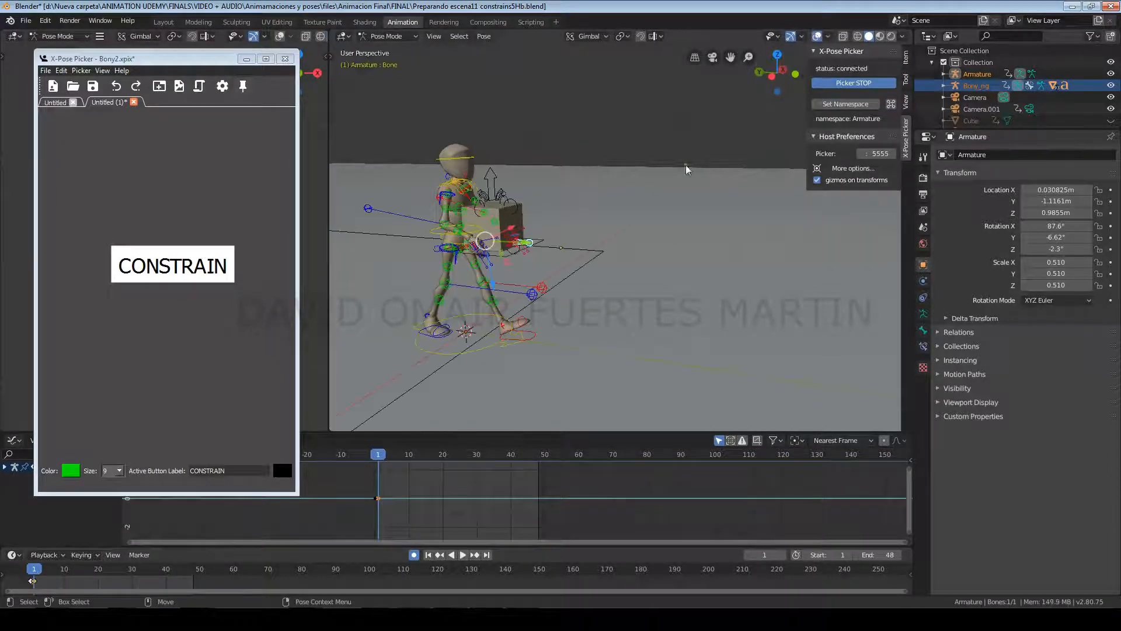
# Add a Child Of bone constraint to the box's helper bone
pyautogui.click(643, 254)
pyautogui.click(531, 246)
pyautogui.click(924, 346)
pyautogui.click(1070, 155)
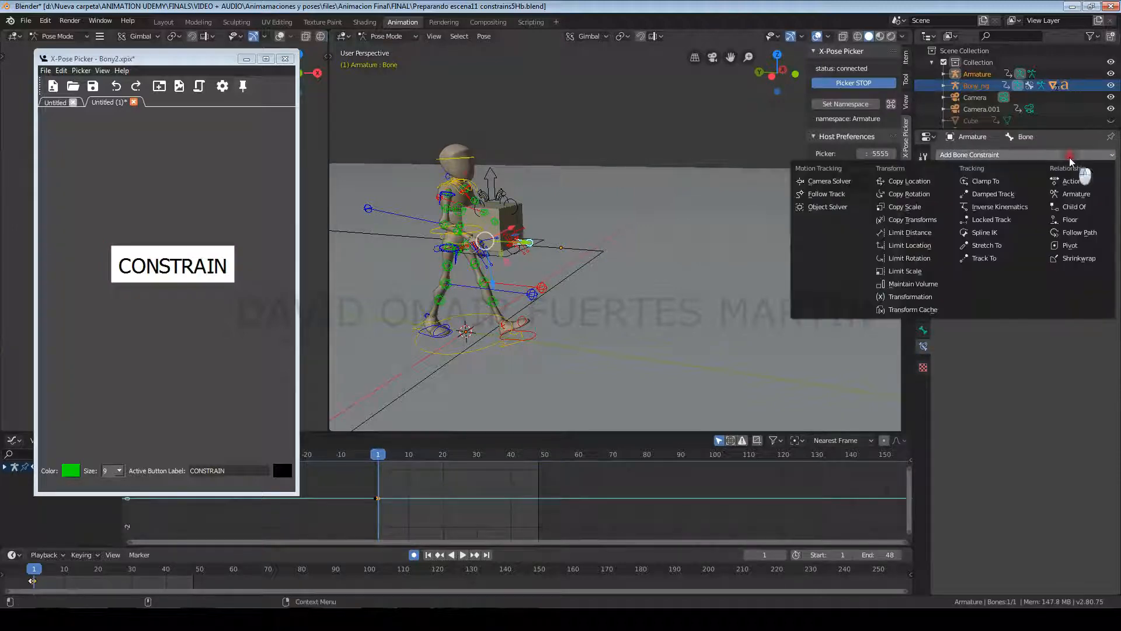
pyautogui.click(1074, 207)
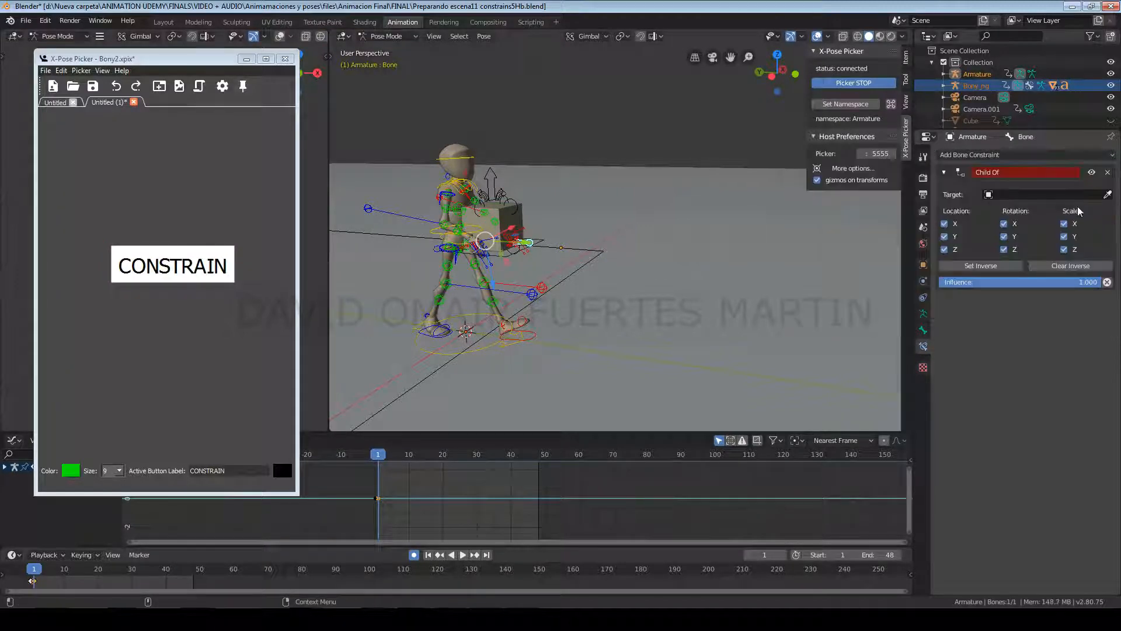
# Set the Child Of constraint's target to Bony_rig and its bone to torso, and apply Set Inverse
pyautogui.click(1049, 196)
pyautogui.click(1043, 235)
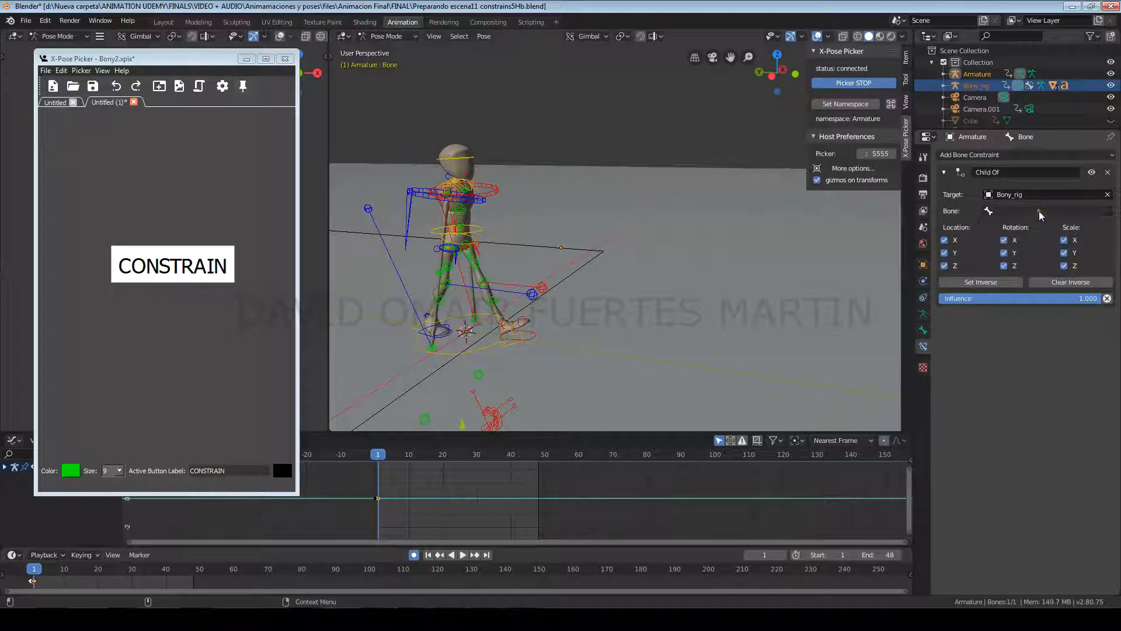
pyautogui.click(1041, 211)
pyautogui.write('torso')
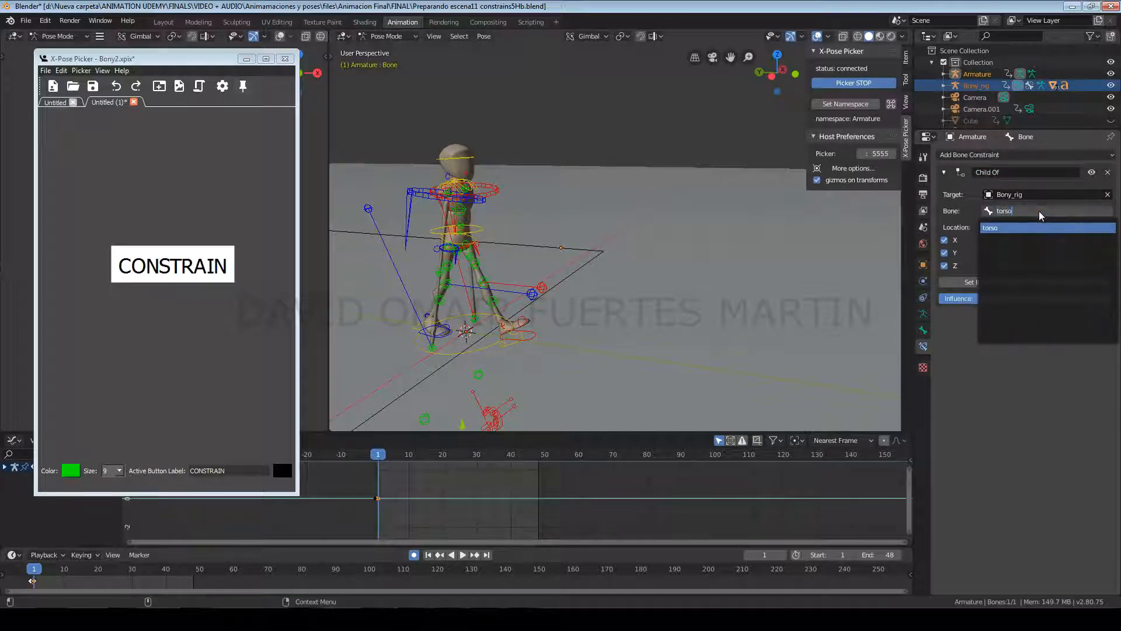
pyautogui.click(1033, 228)
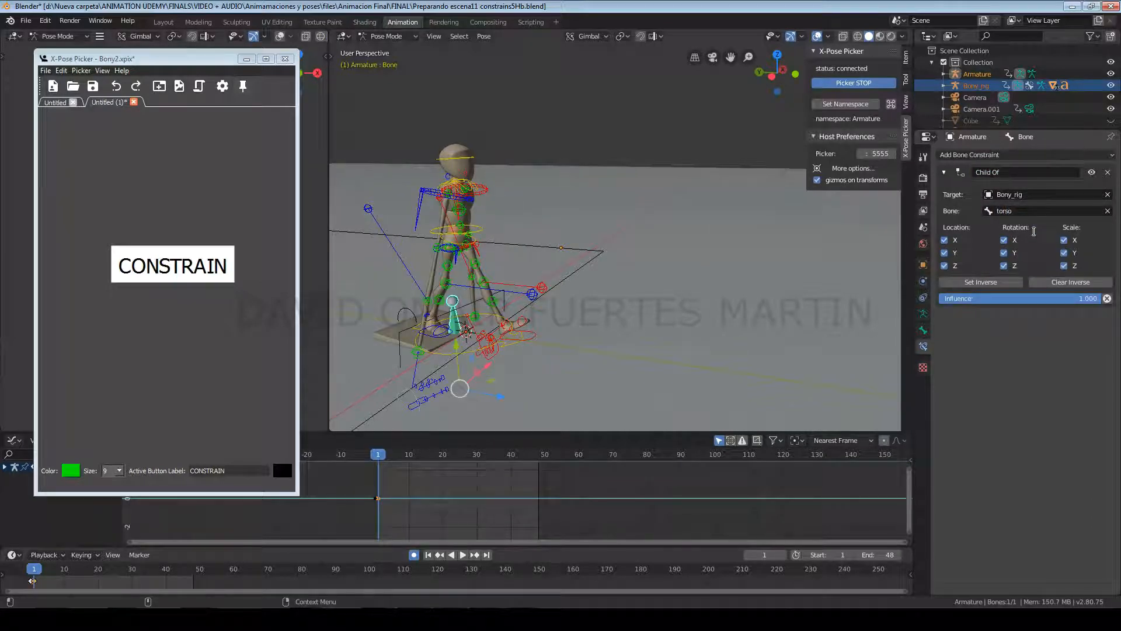
pyautogui.click(1012, 283)
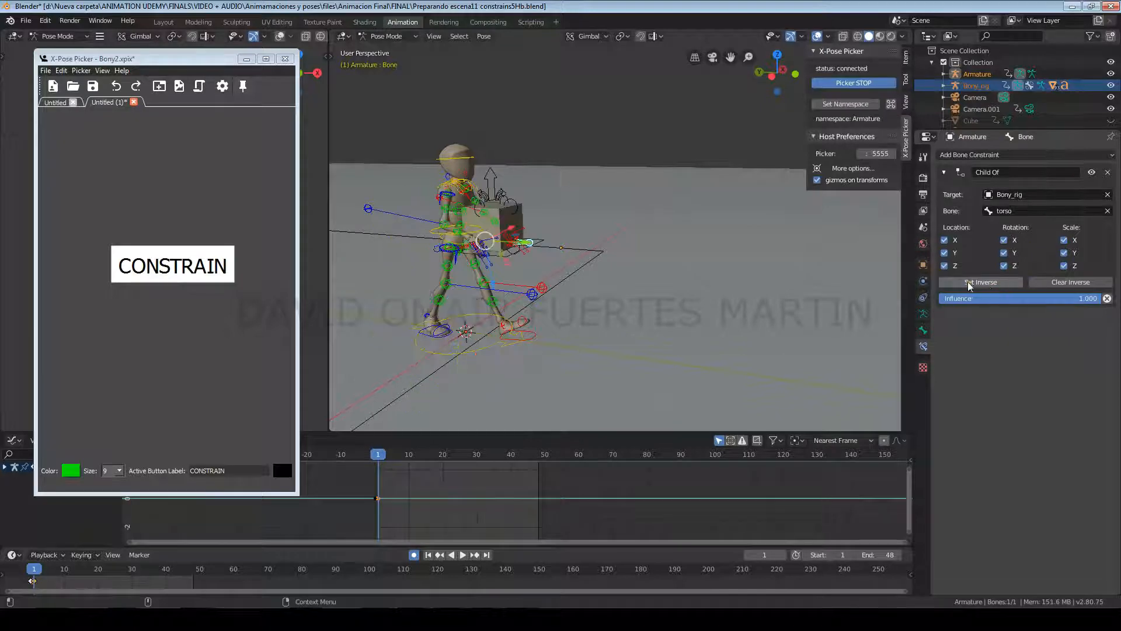
# Hide the viewport overlays, play the walk with the constrained box, and minimise the picker window to check both views
pyautogui.click(817, 36)
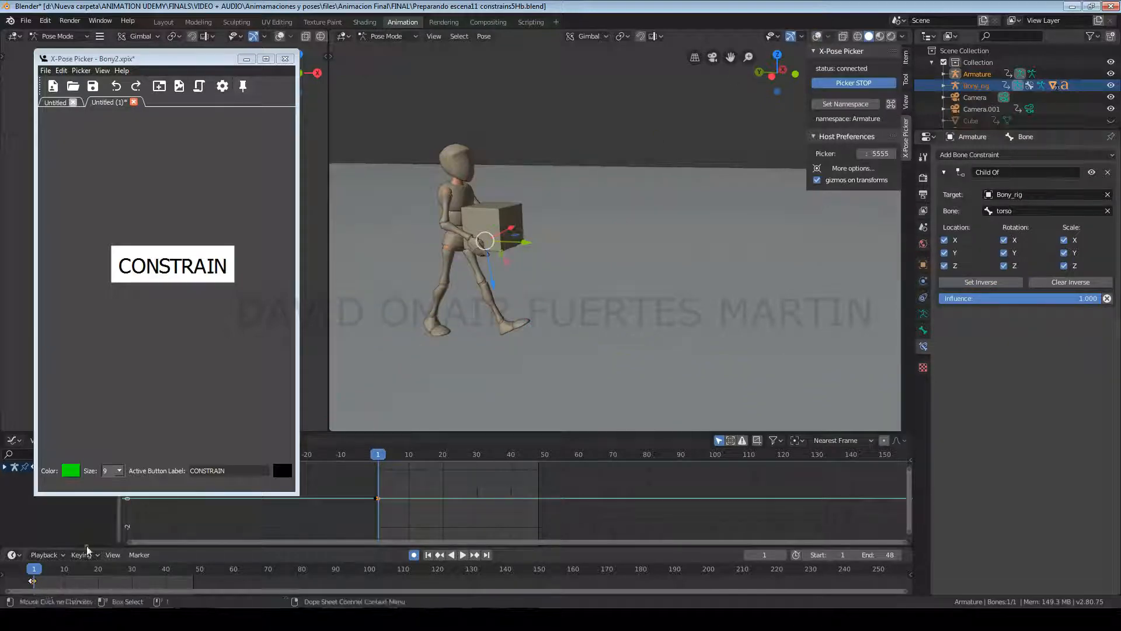
pyautogui.press('space')
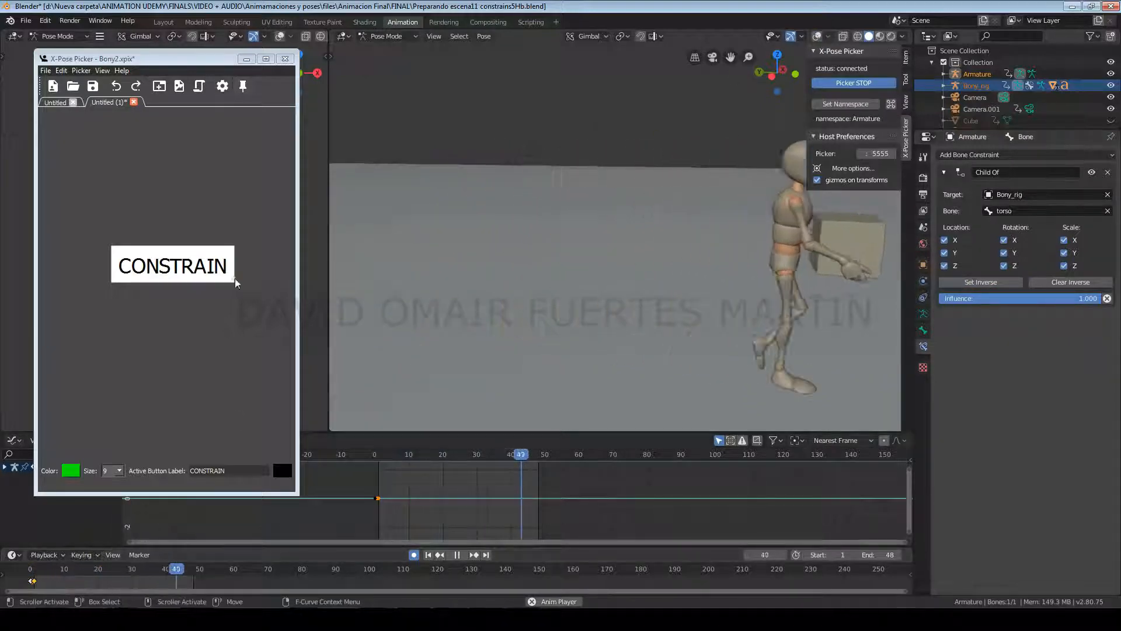
pyautogui.click(246, 59)
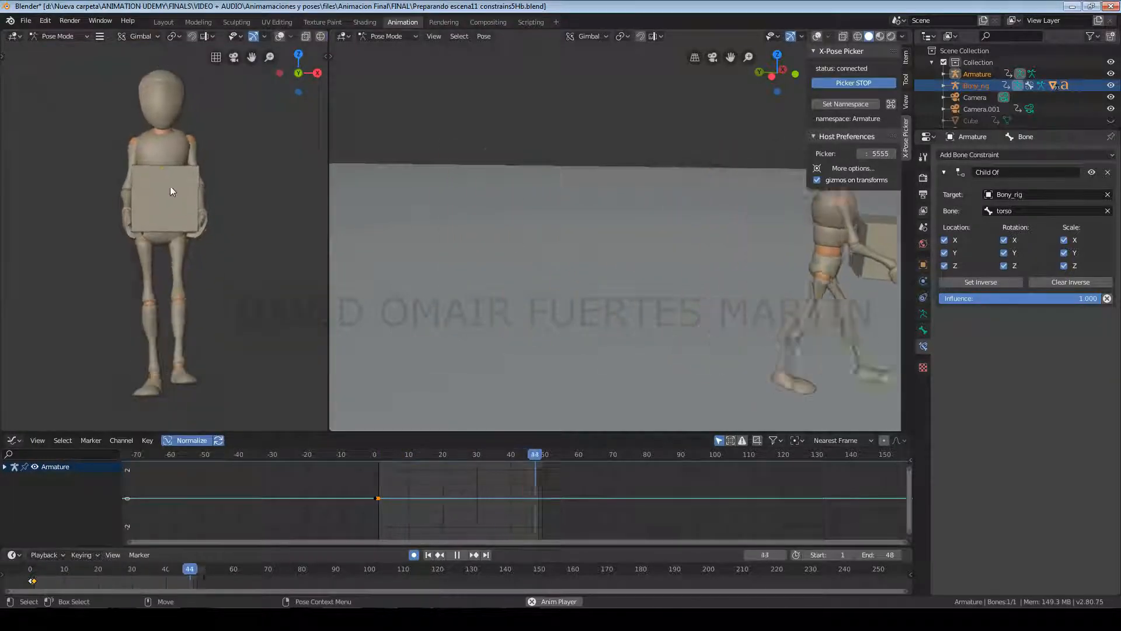